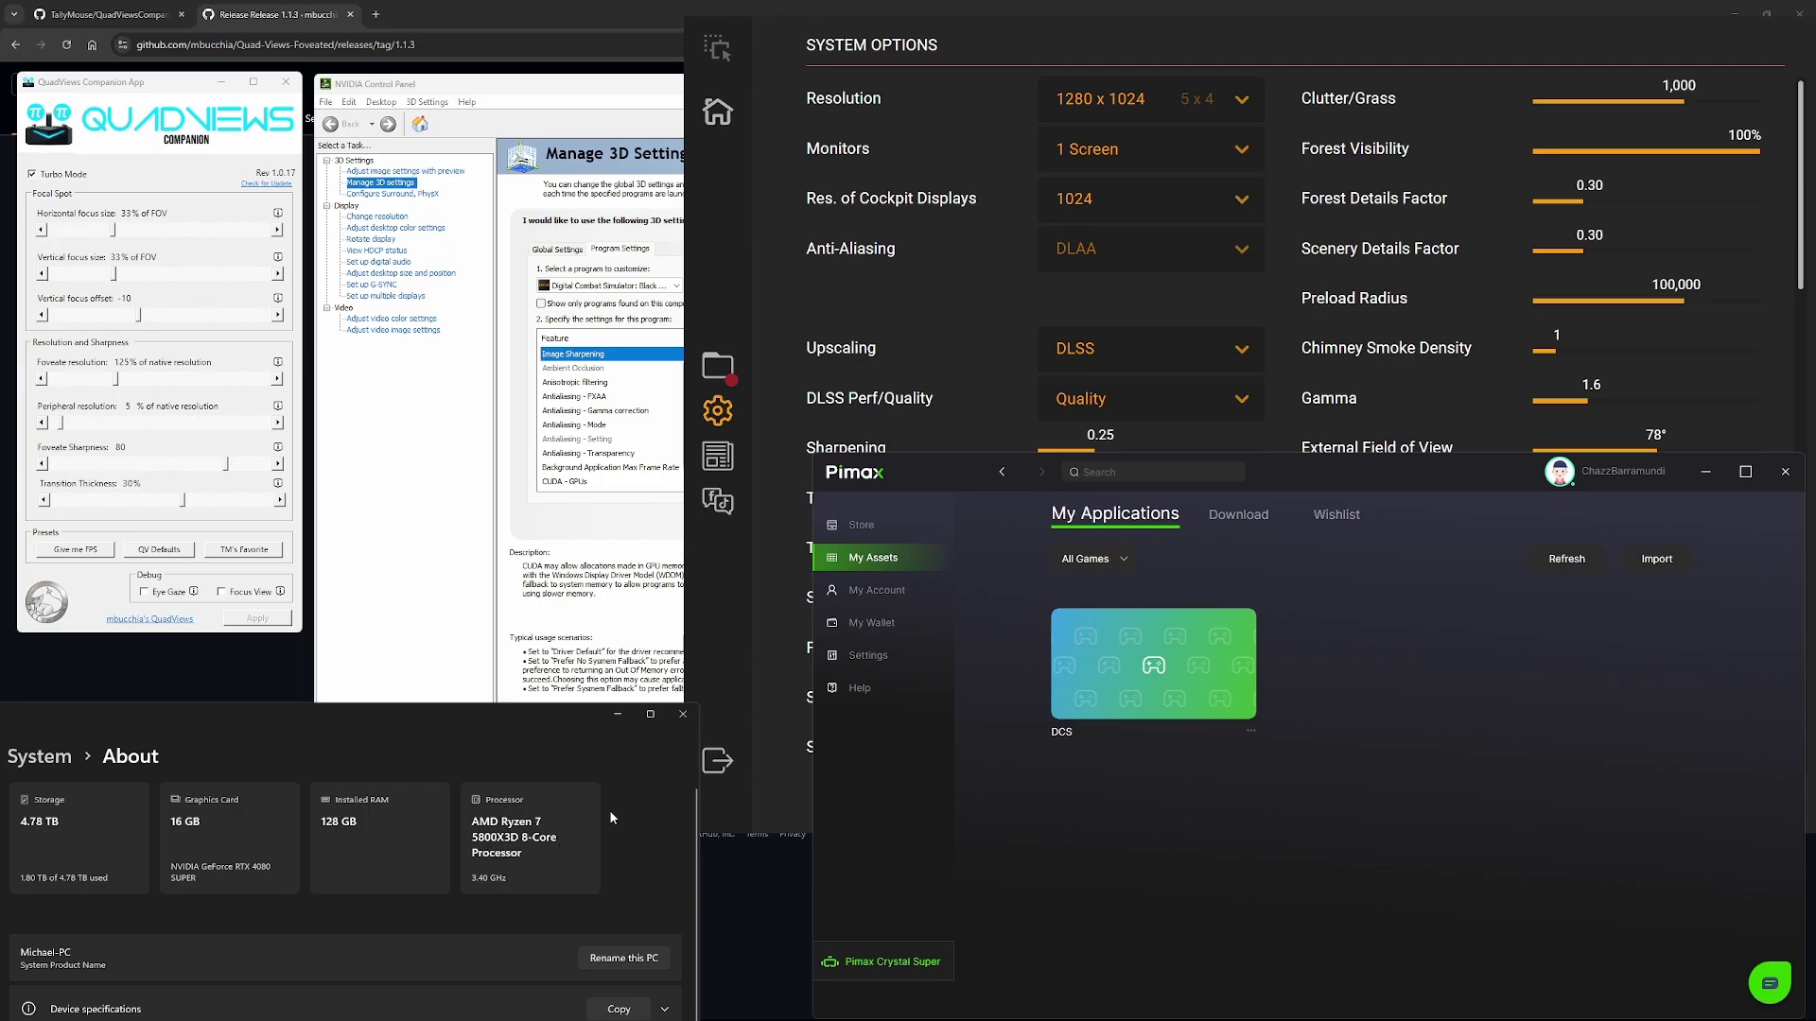
# Step: Open the device settings of the Pimax Crystal Super headset
pyautogui.click(918, 787)
pyautogui.click(885, 962)
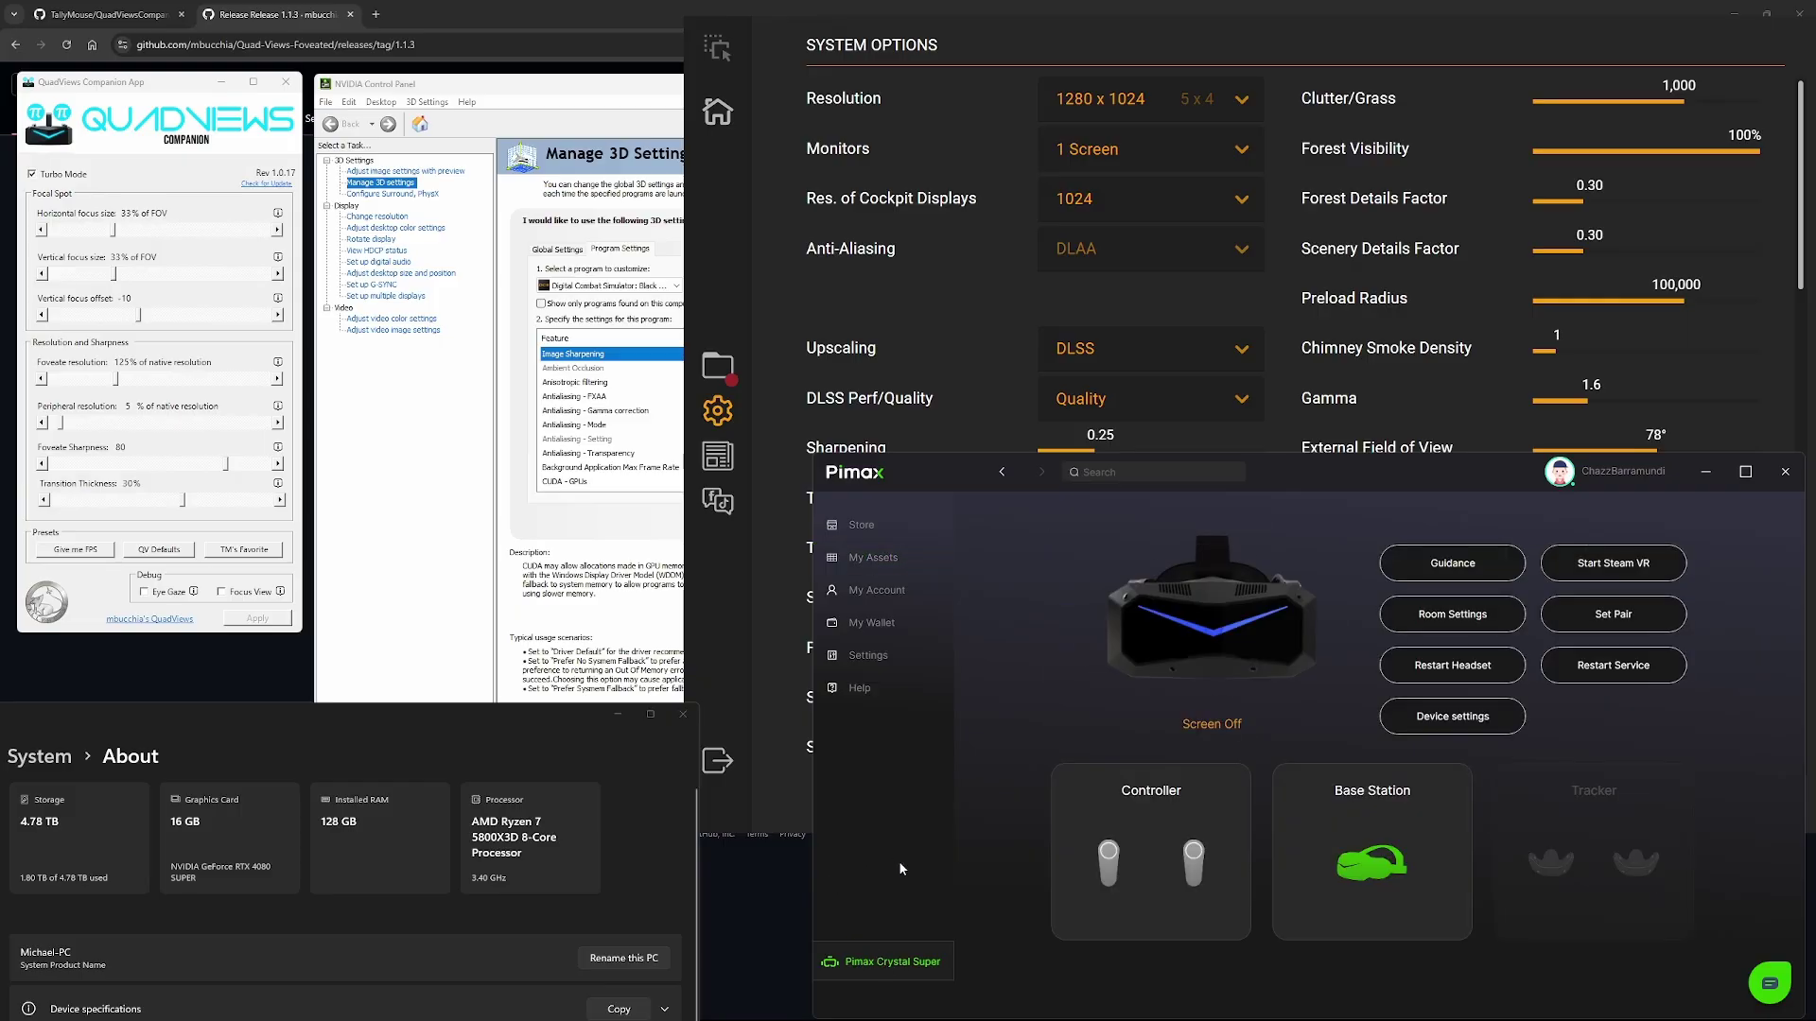
pyautogui.click(1453, 716)
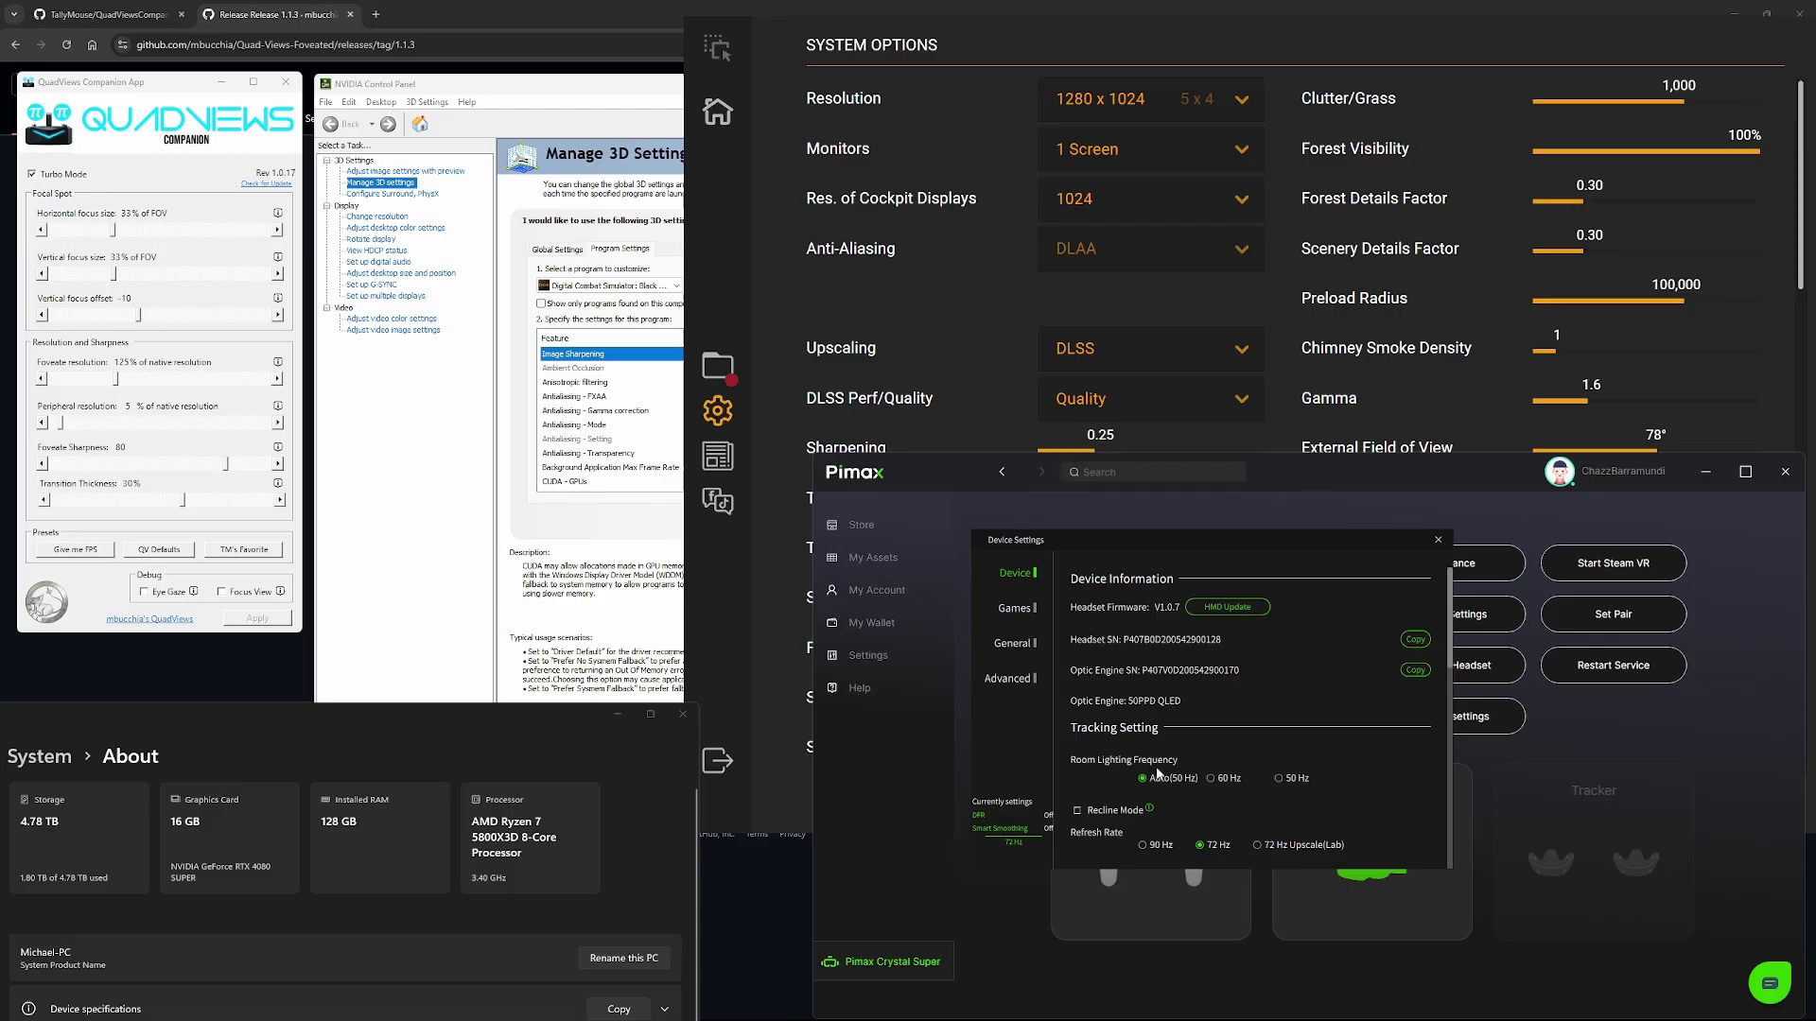
# Step: Examine the headset's device settings, including refresh rate, brightness, light bar color, eye tracking, IPD adjustment and controller options
pyautogui.scroll(-2, 1097, 795)
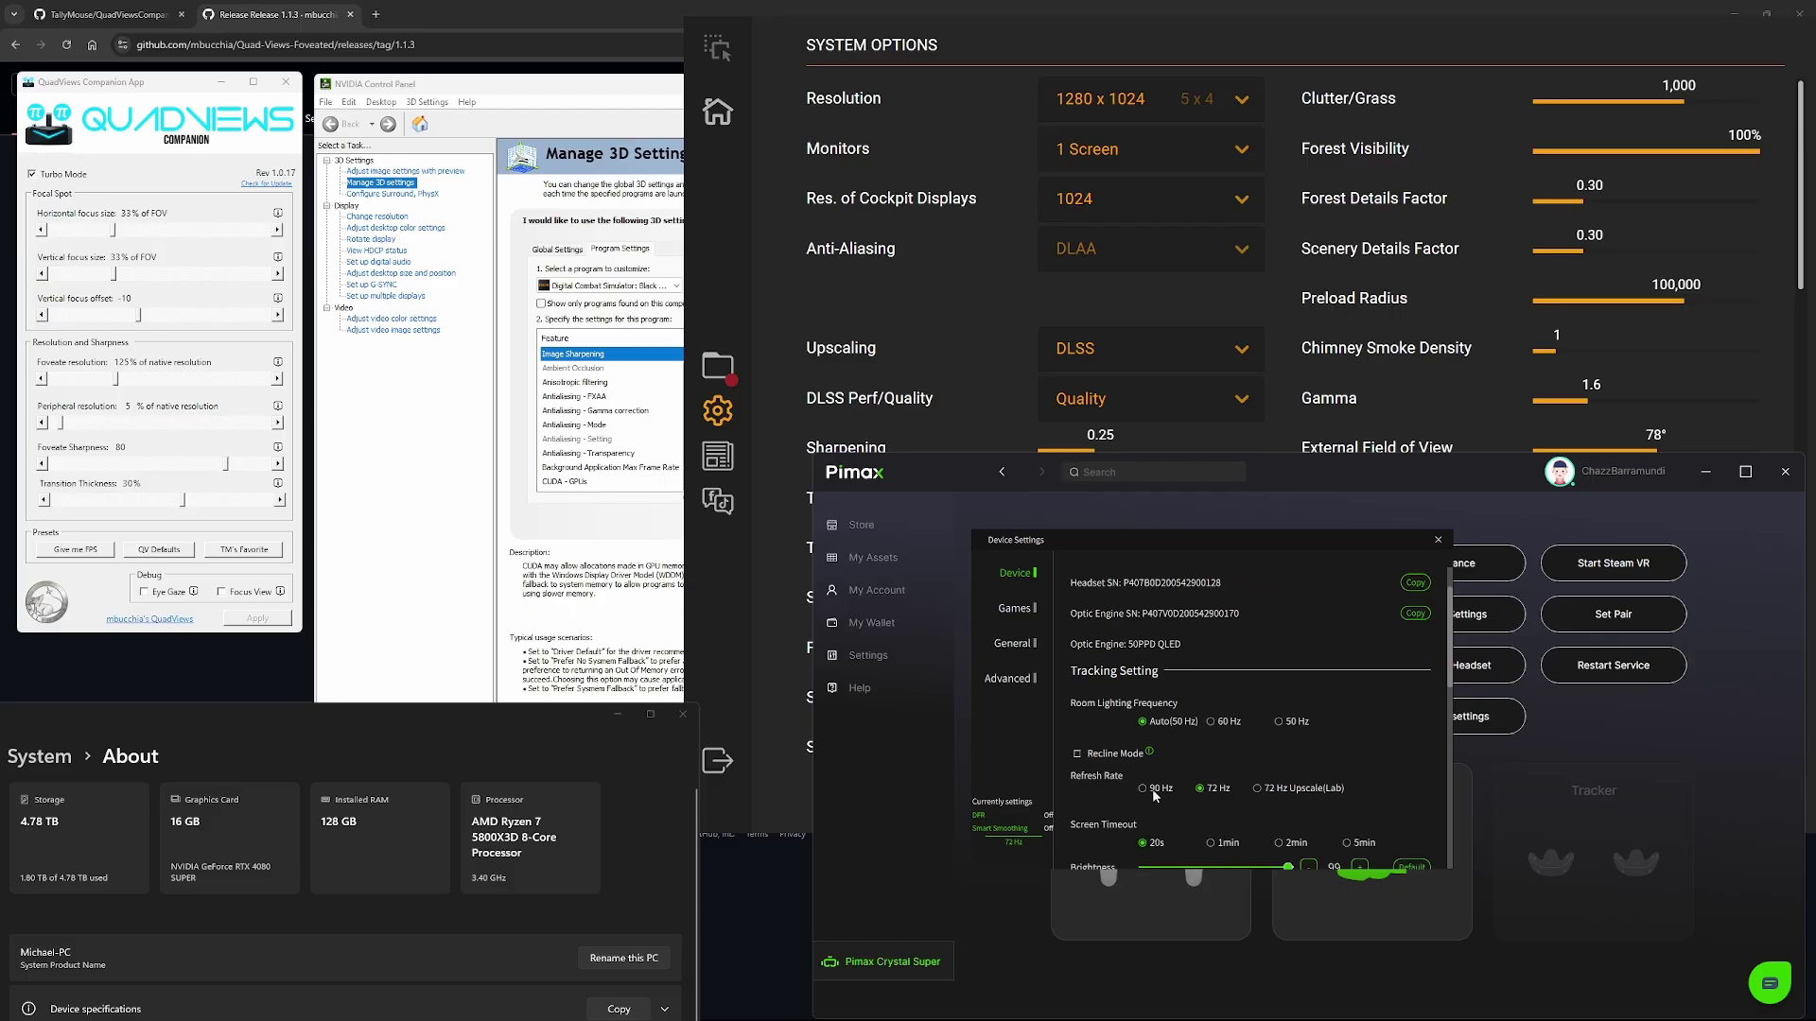
pyautogui.scroll(-3, 1218, 757)
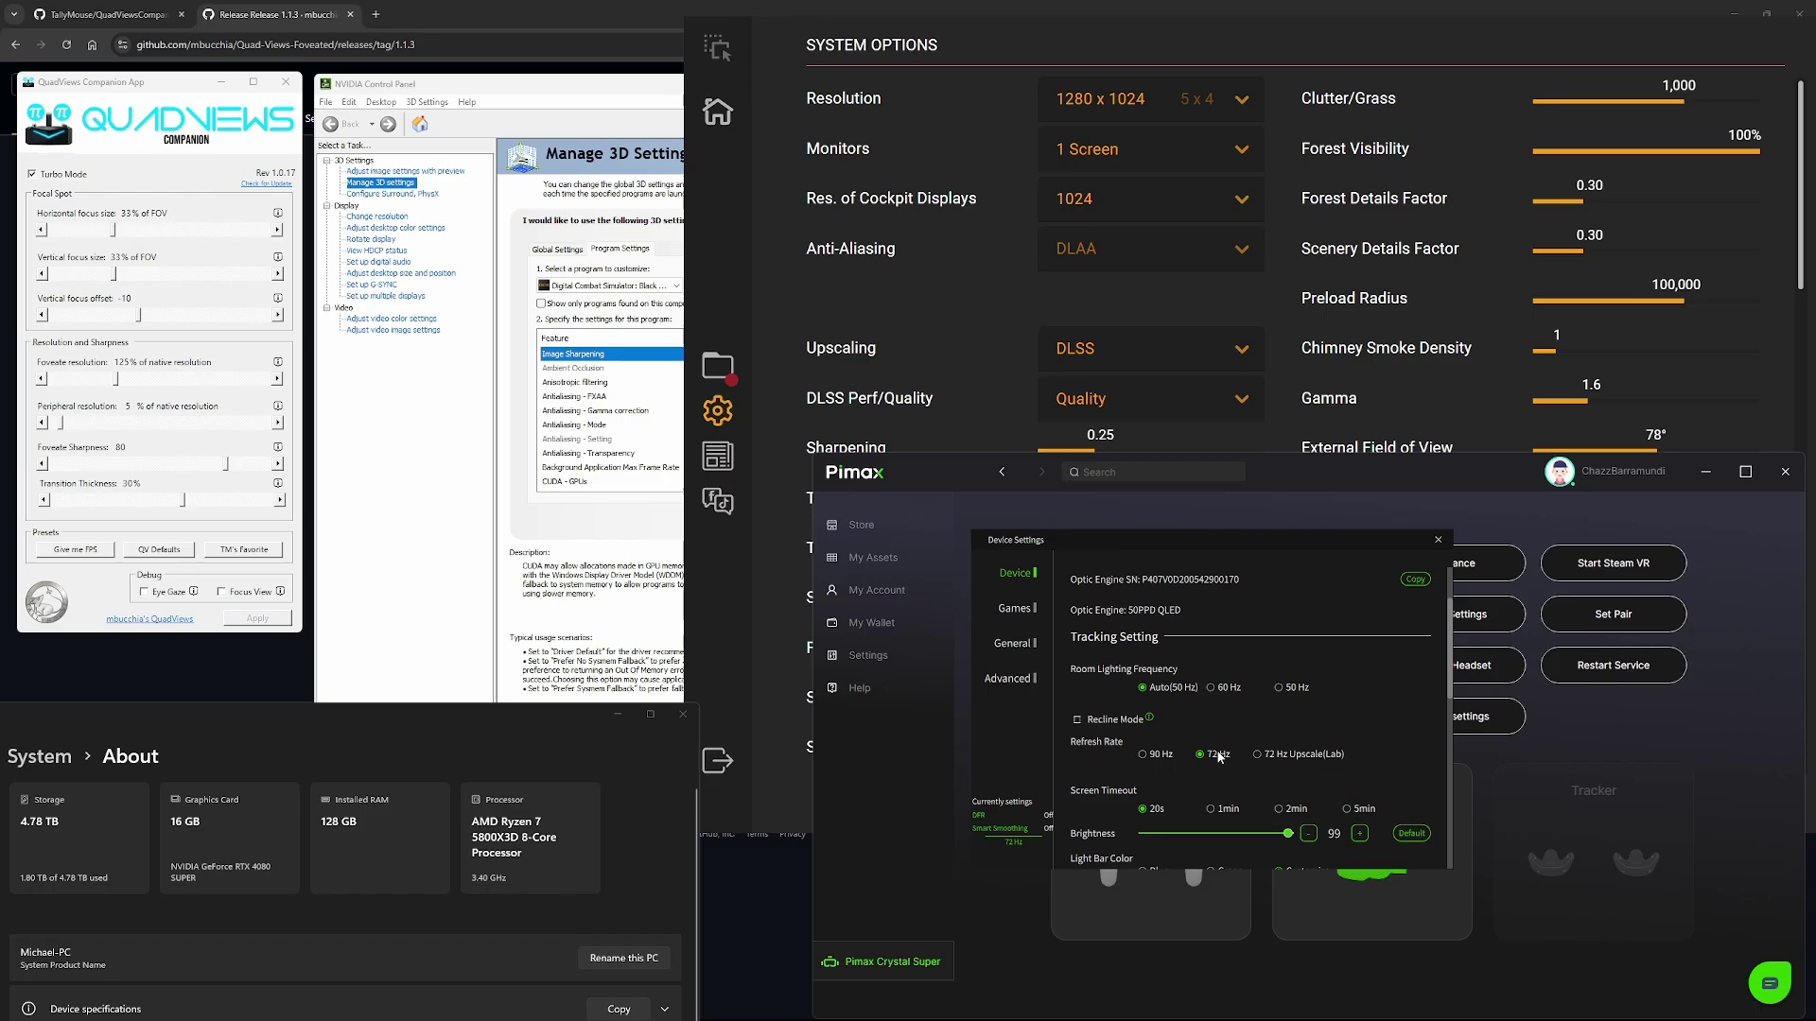
pyautogui.scroll(-3, 1099, 760)
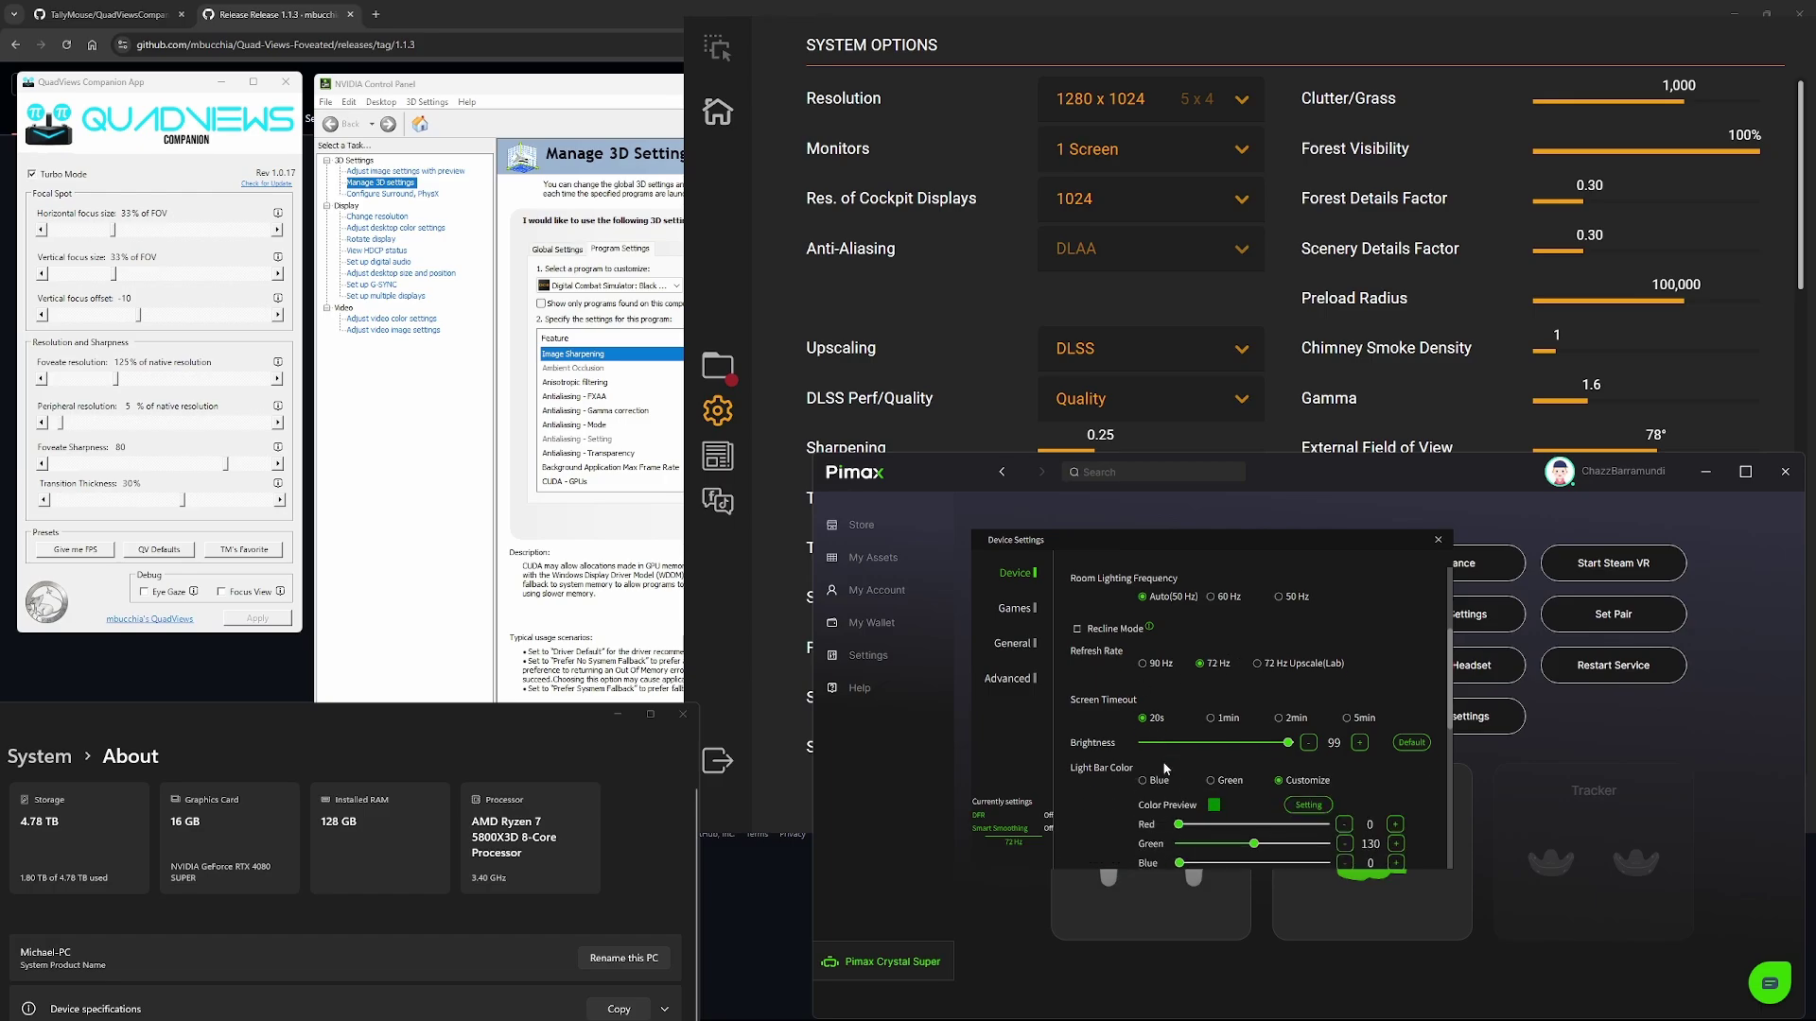
pyautogui.scroll(-1, 1248, 681)
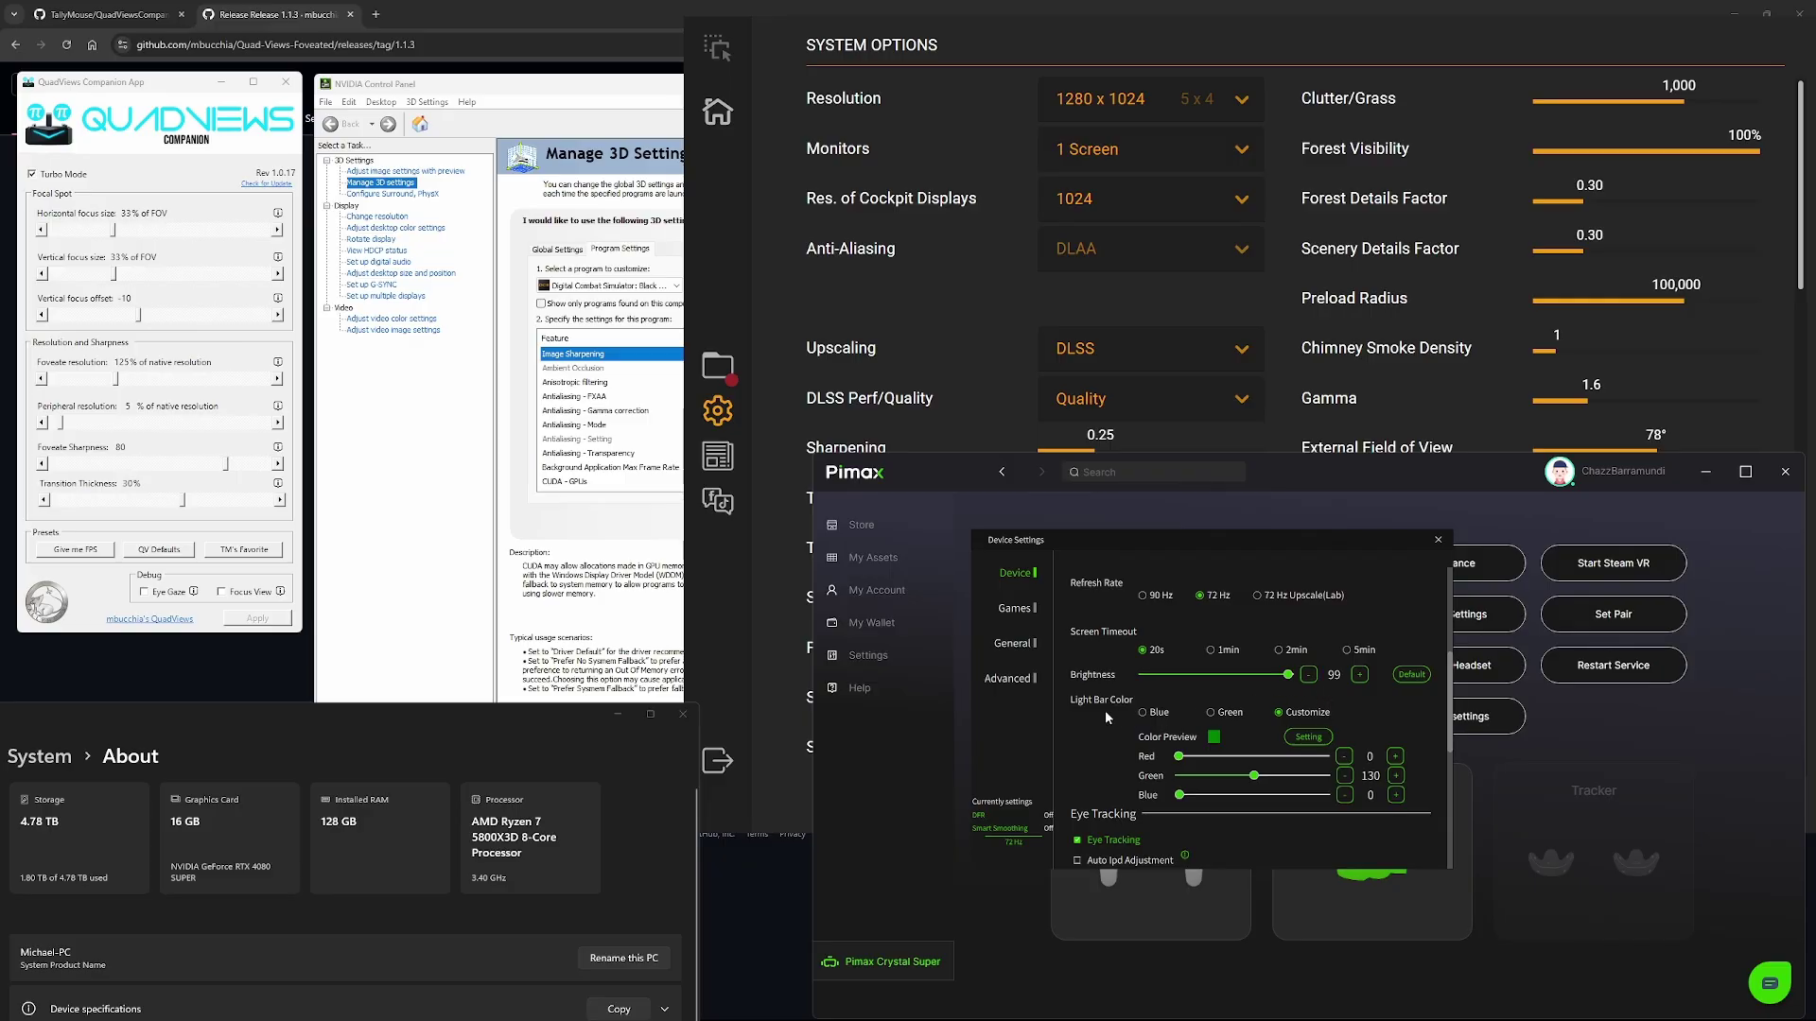
pyautogui.scroll(-1, 1112, 724)
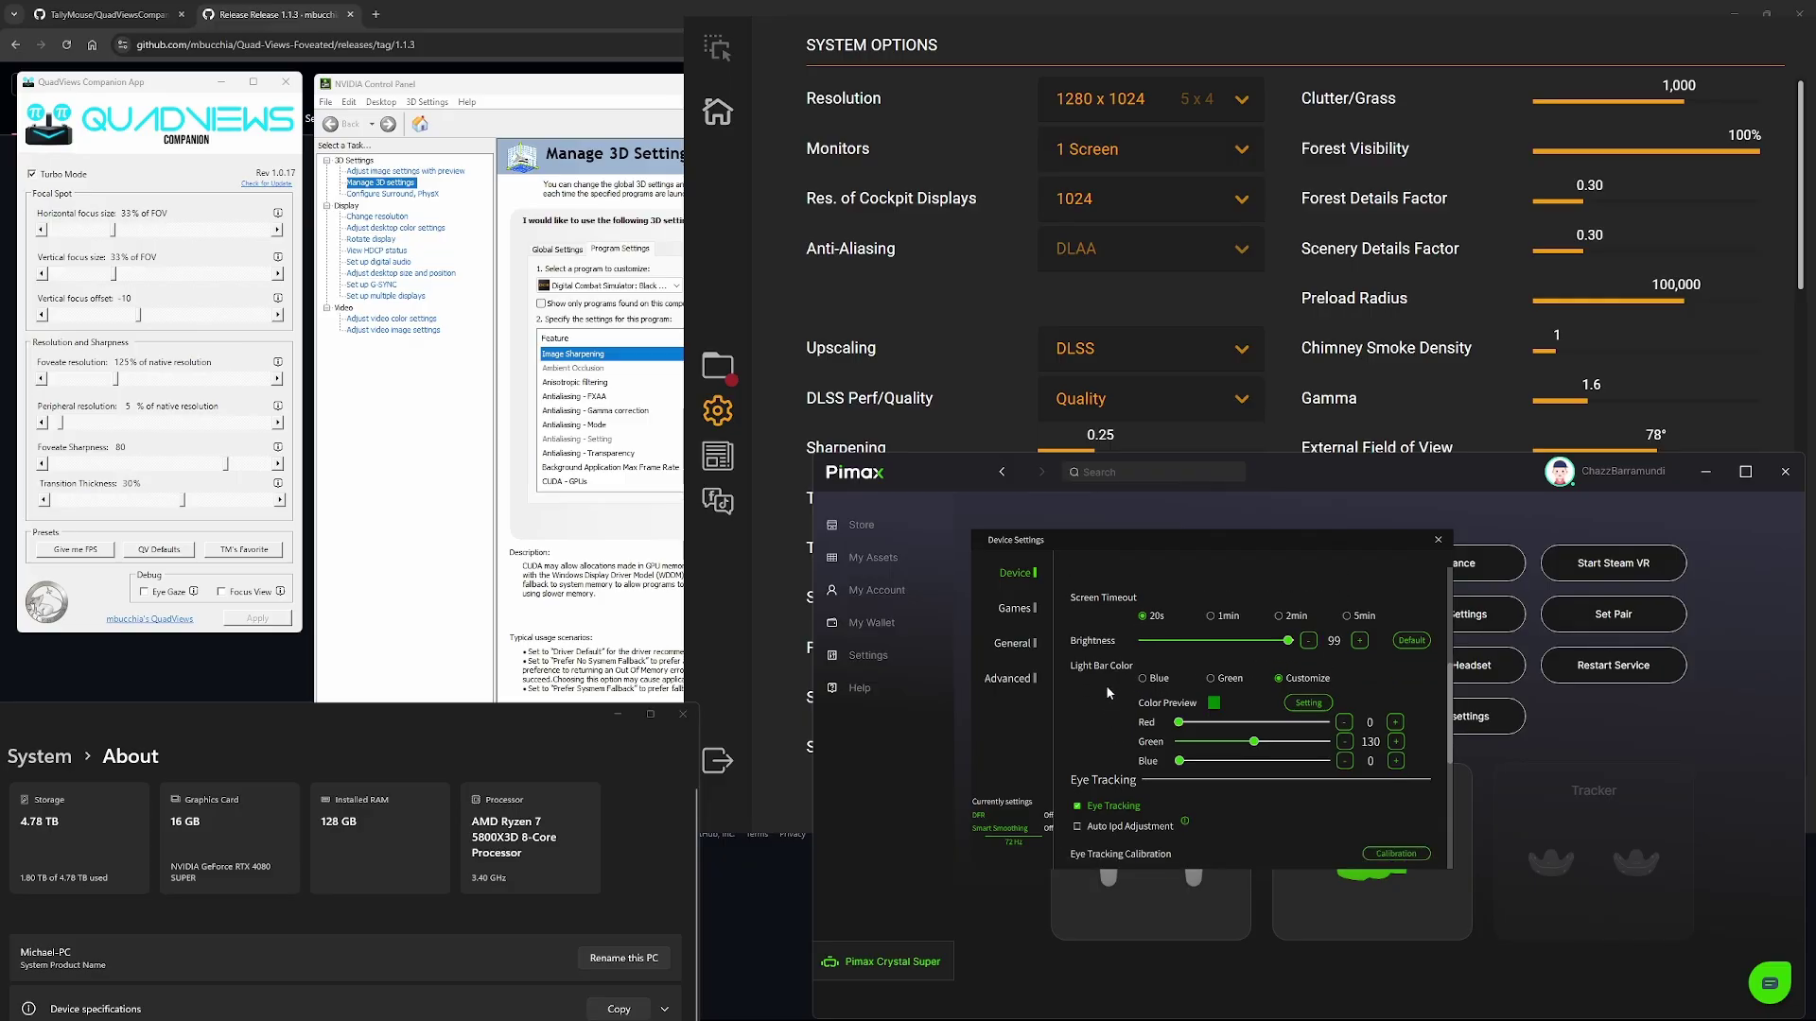
pyautogui.scroll(-1, 1105, 684)
pyautogui.scroll(-1, 1102, 667)
pyautogui.scroll(-1, 1103, 645)
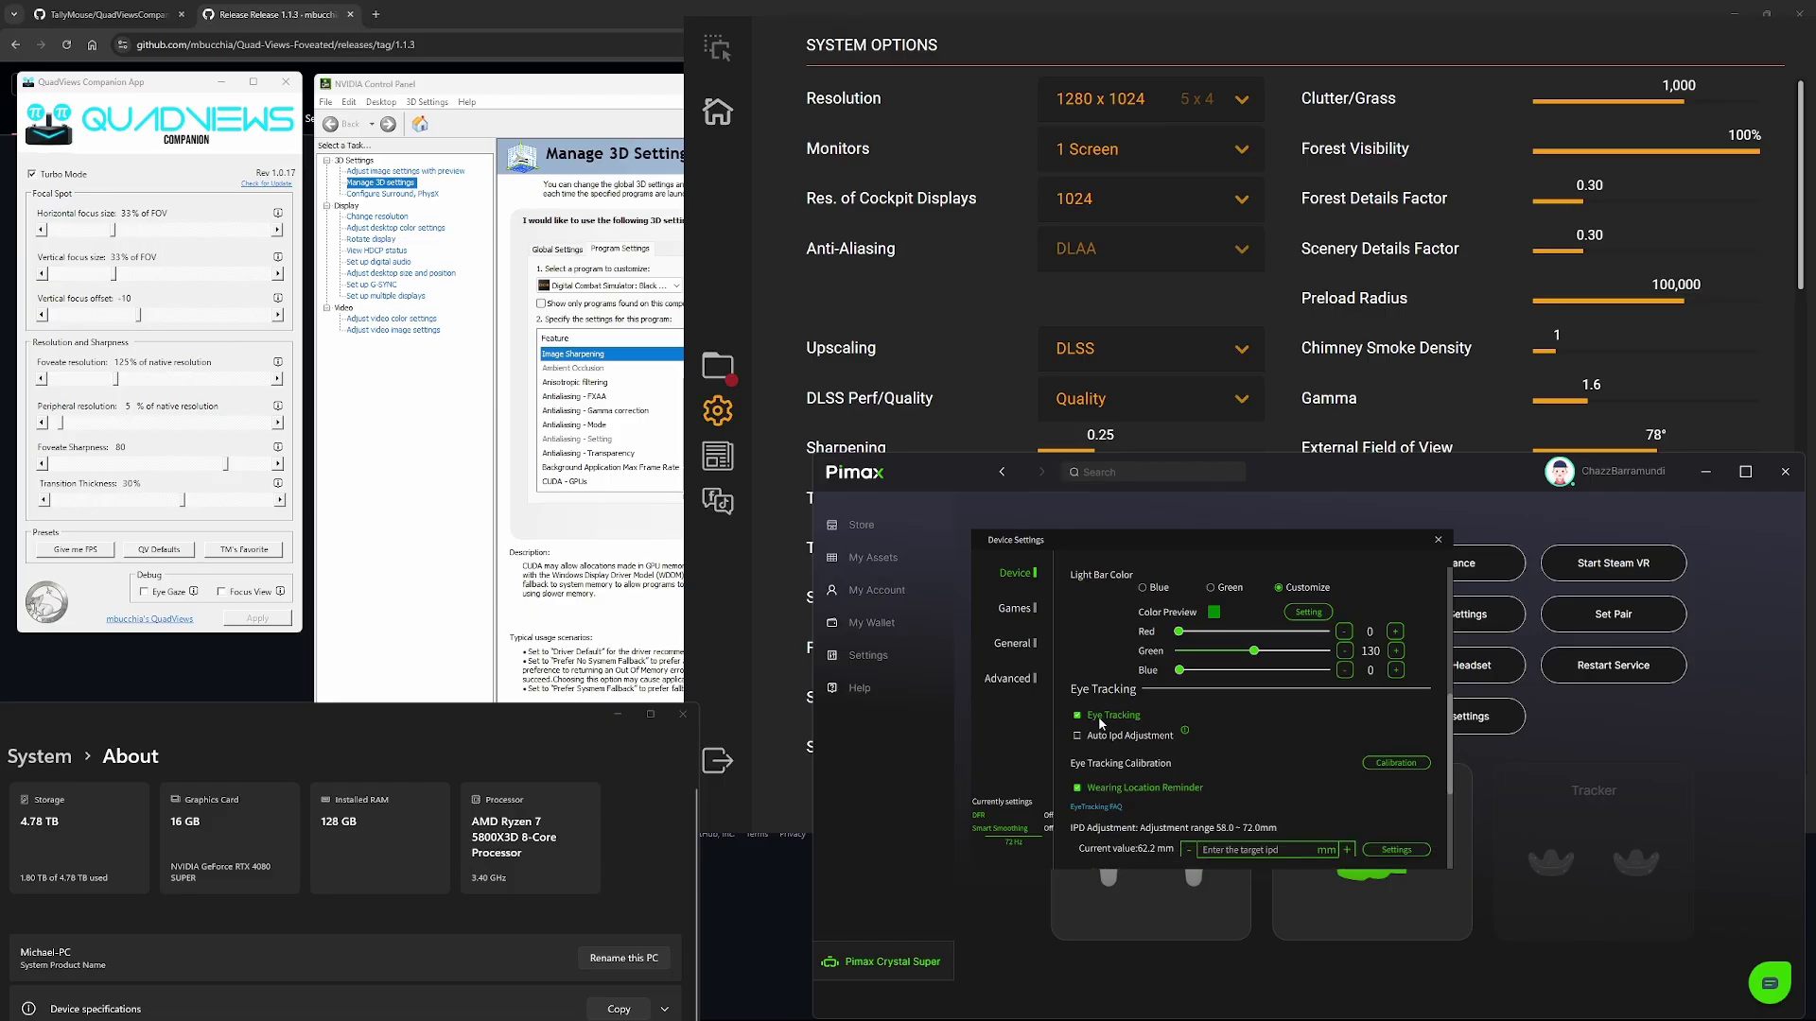
pyautogui.scroll(-1, 1125, 728)
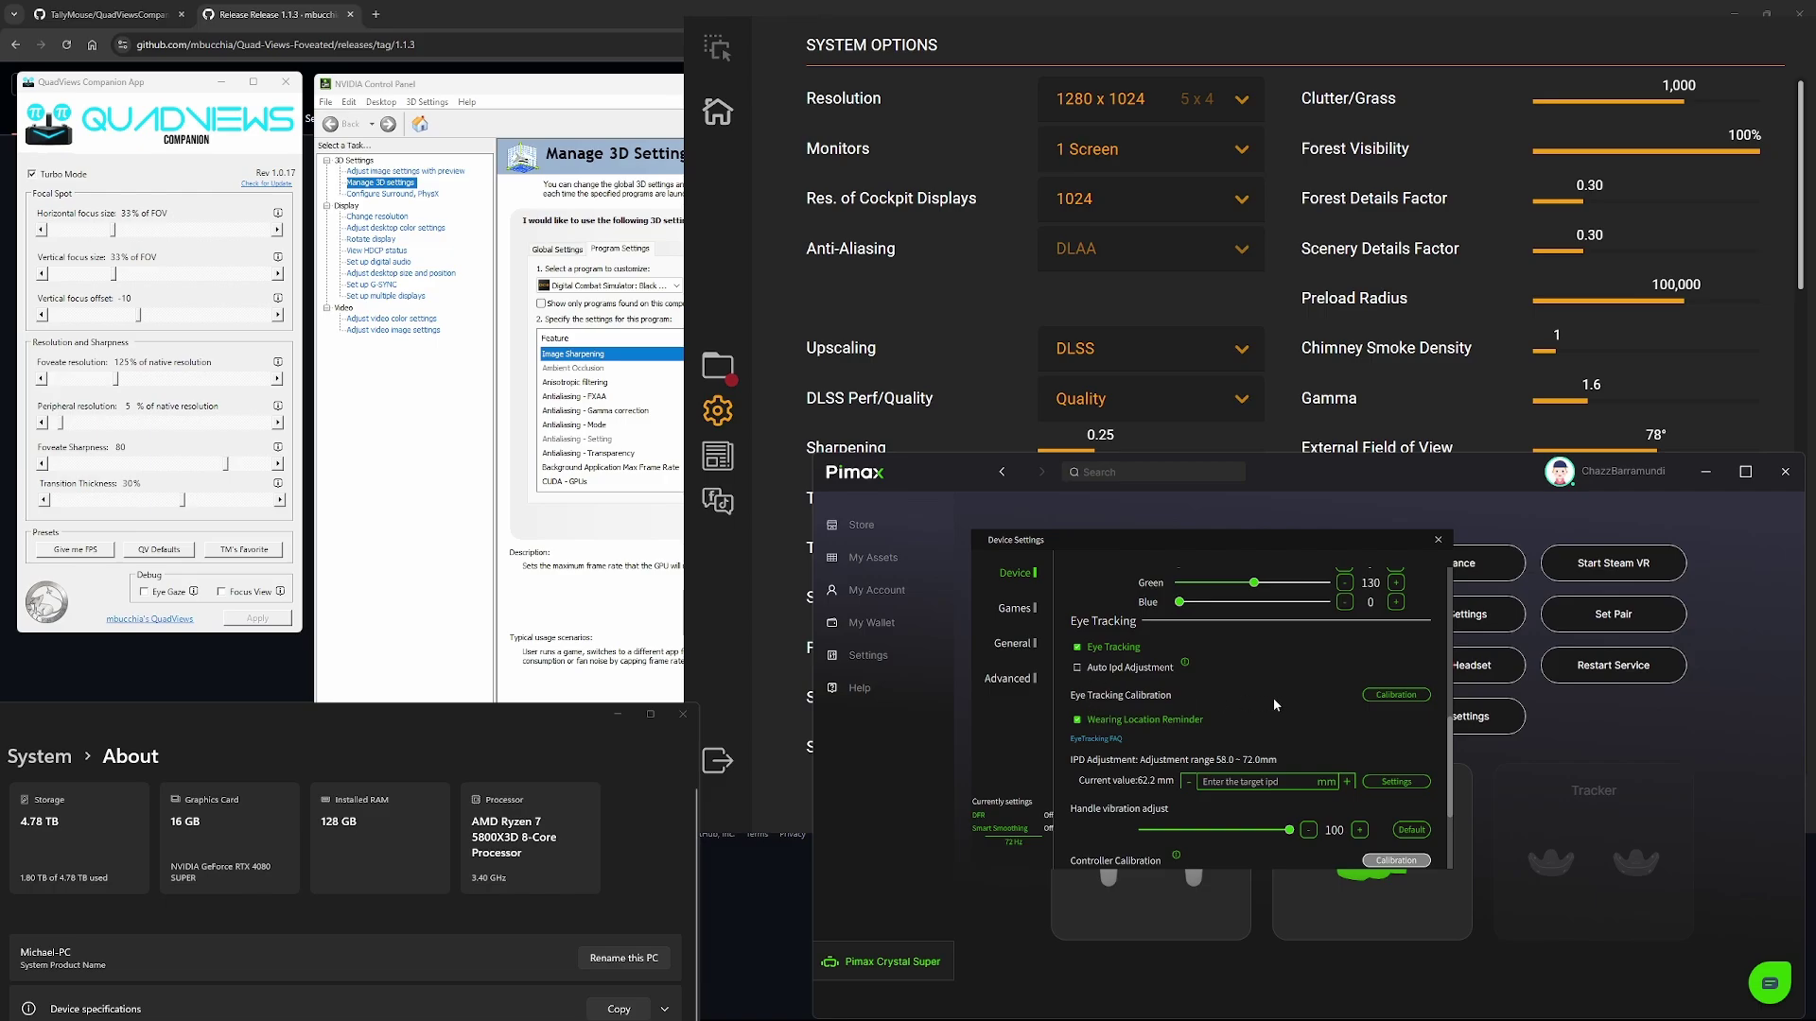
pyautogui.scroll(-3, 1273, 704)
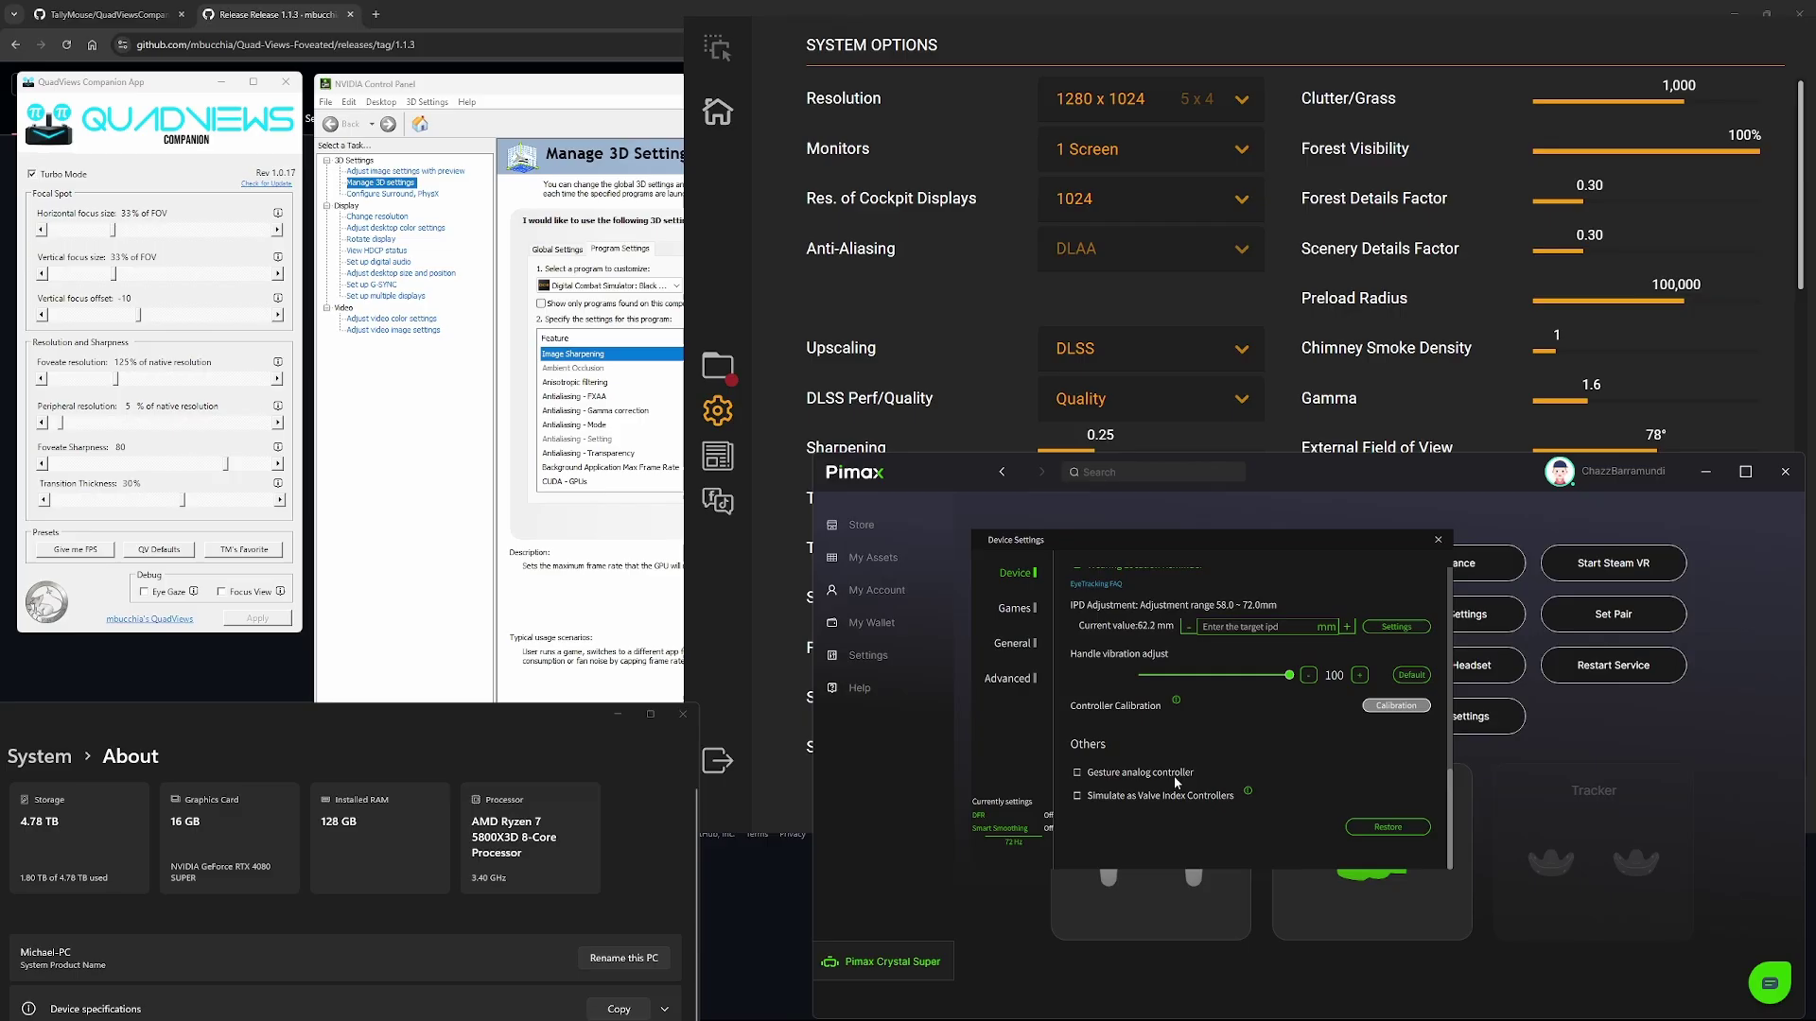
pyautogui.scroll(2, 1173, 775)
pyautogui.scroll(7, 1173, 733)
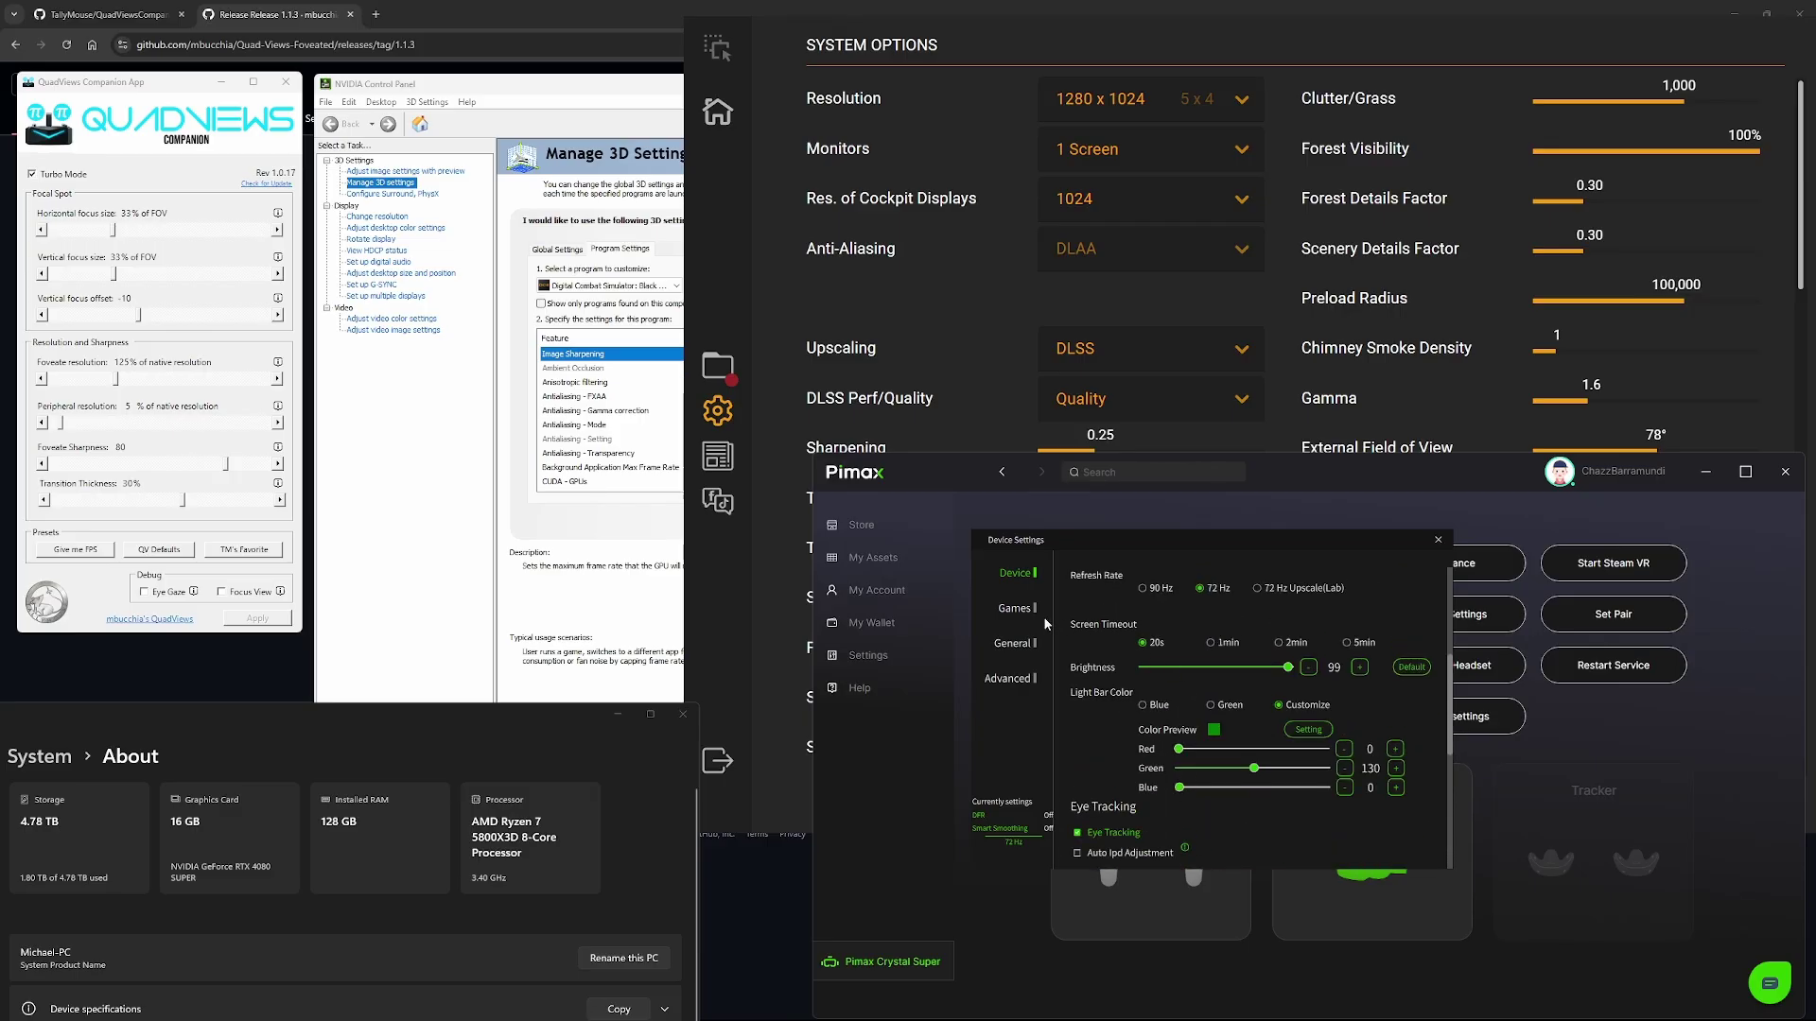
# Step: View the headset's game settings, checking the DCS profile and returning to Common Setting
pyautogui.click(1017, 610)
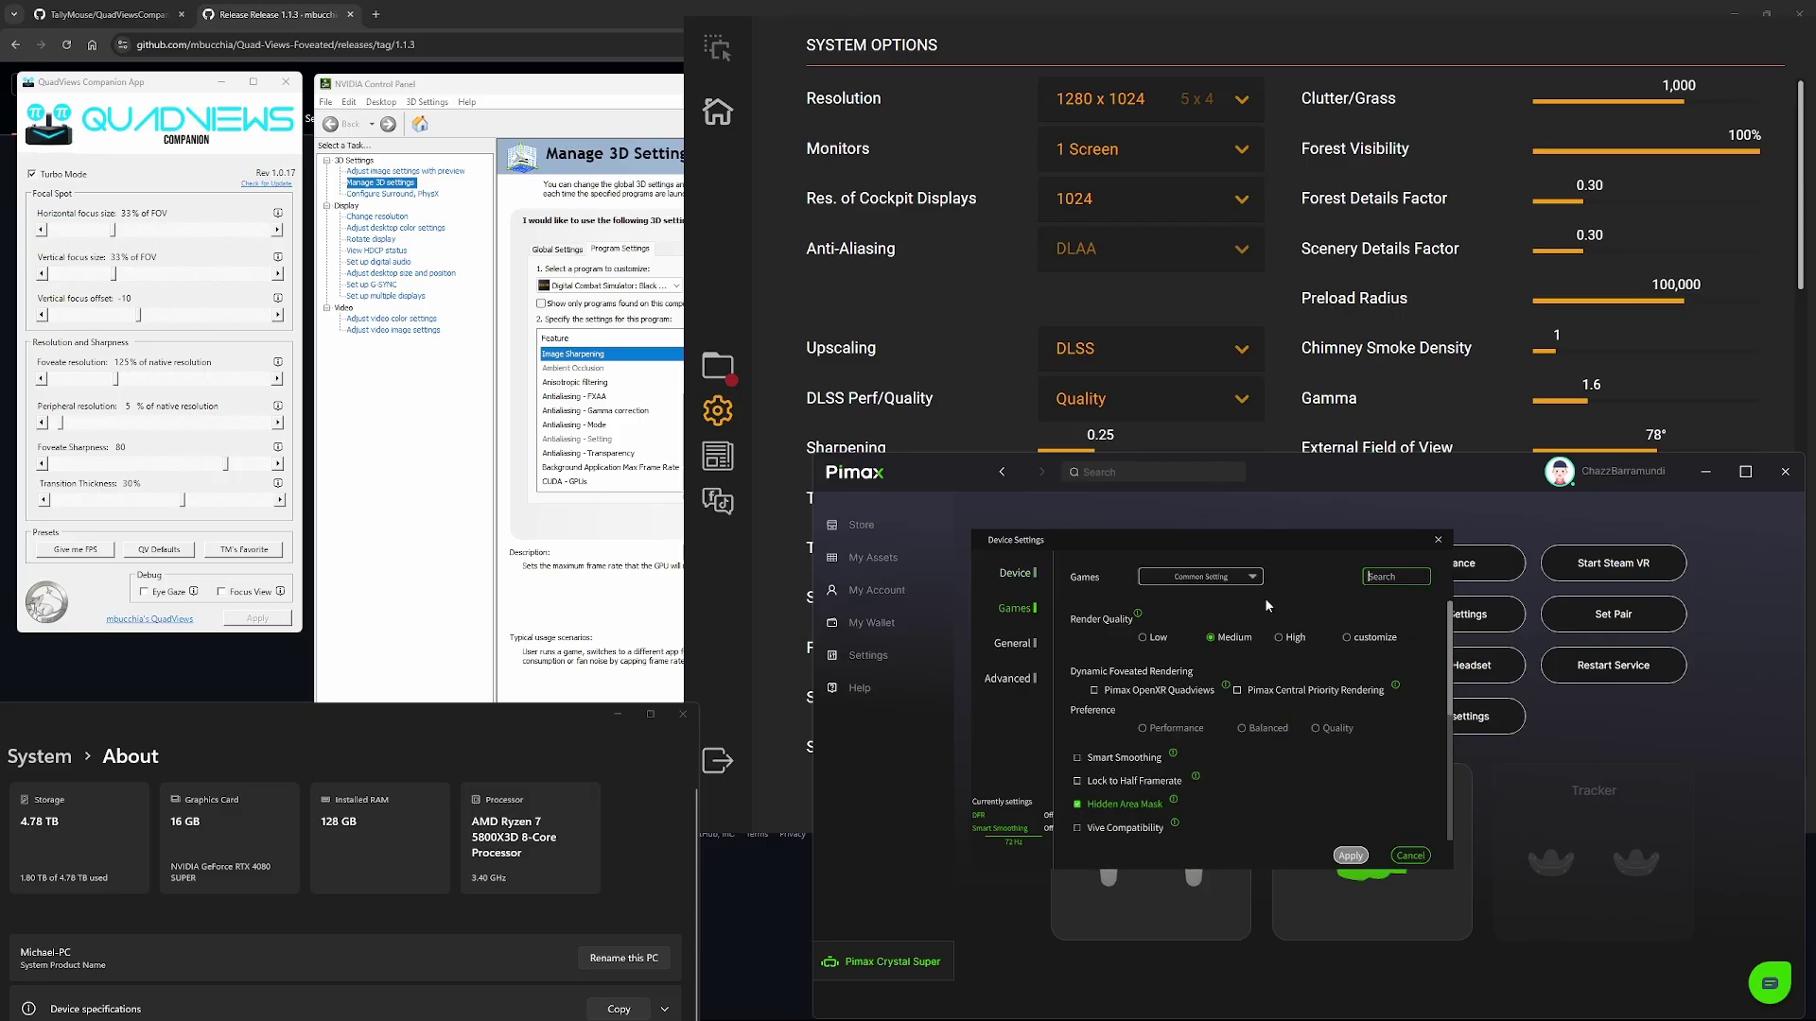
pyautogui.click(1238, 581)
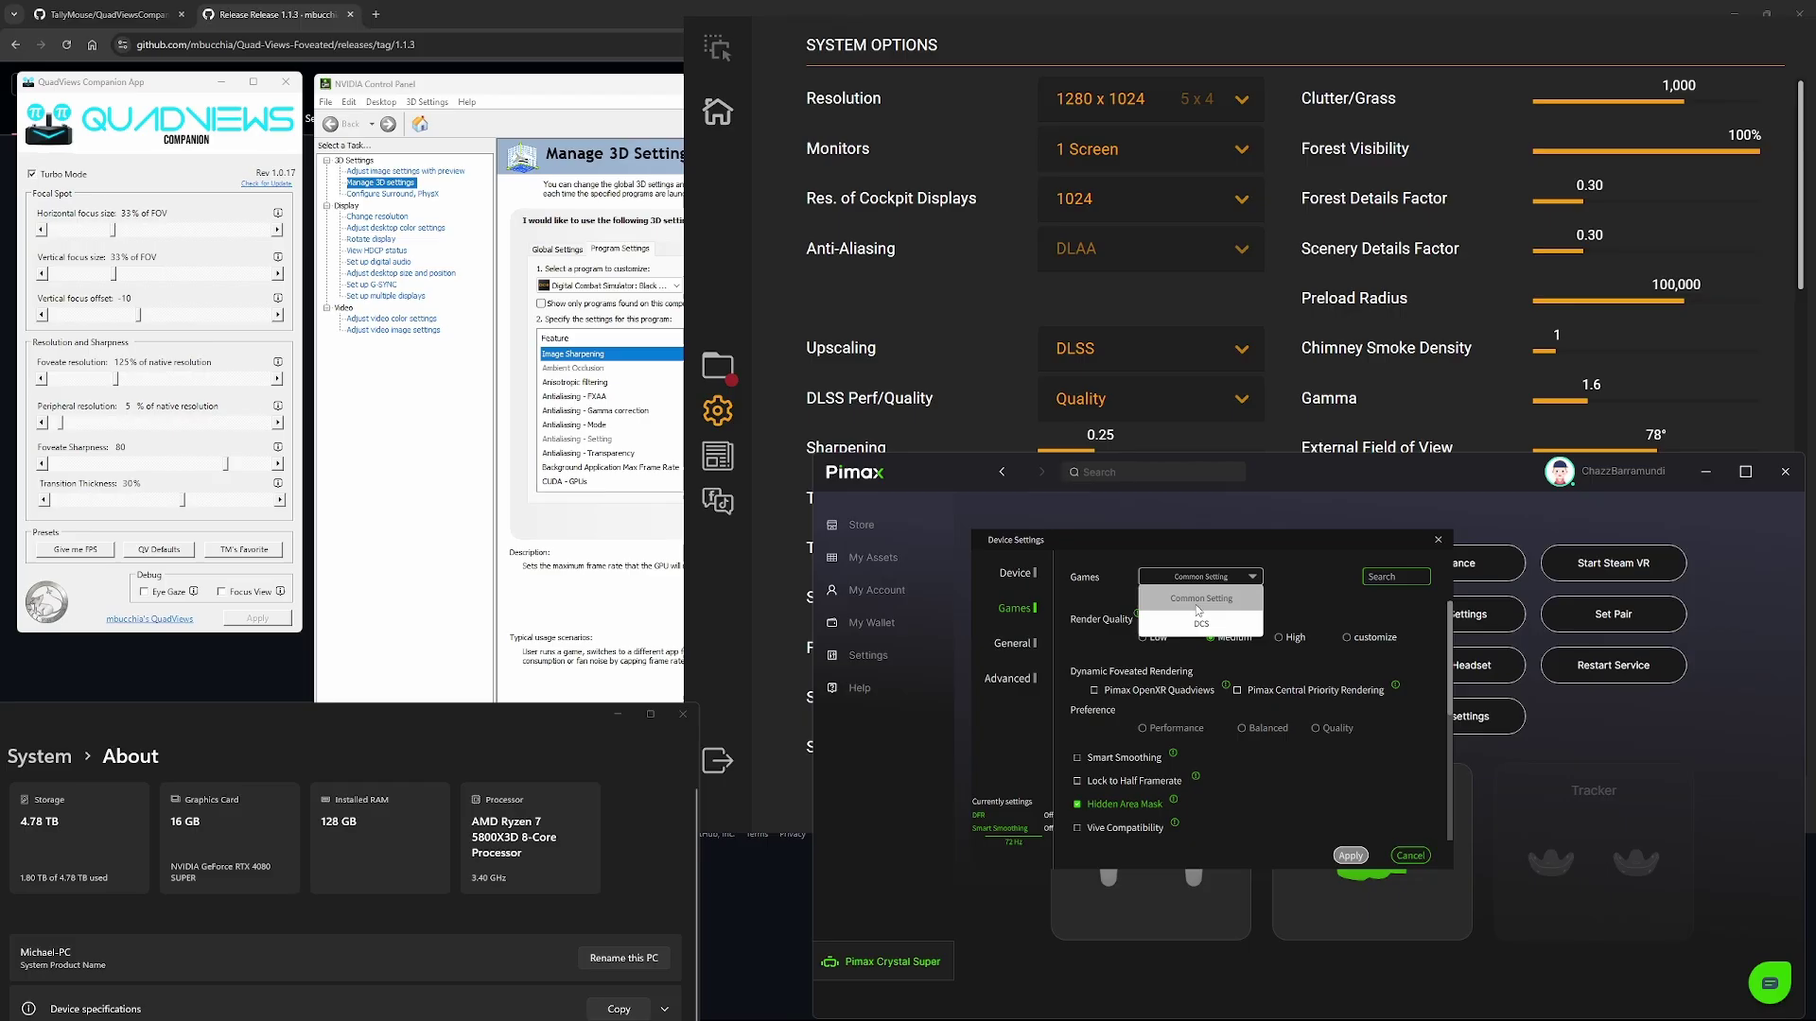
pyautogui.click(1206, 610)
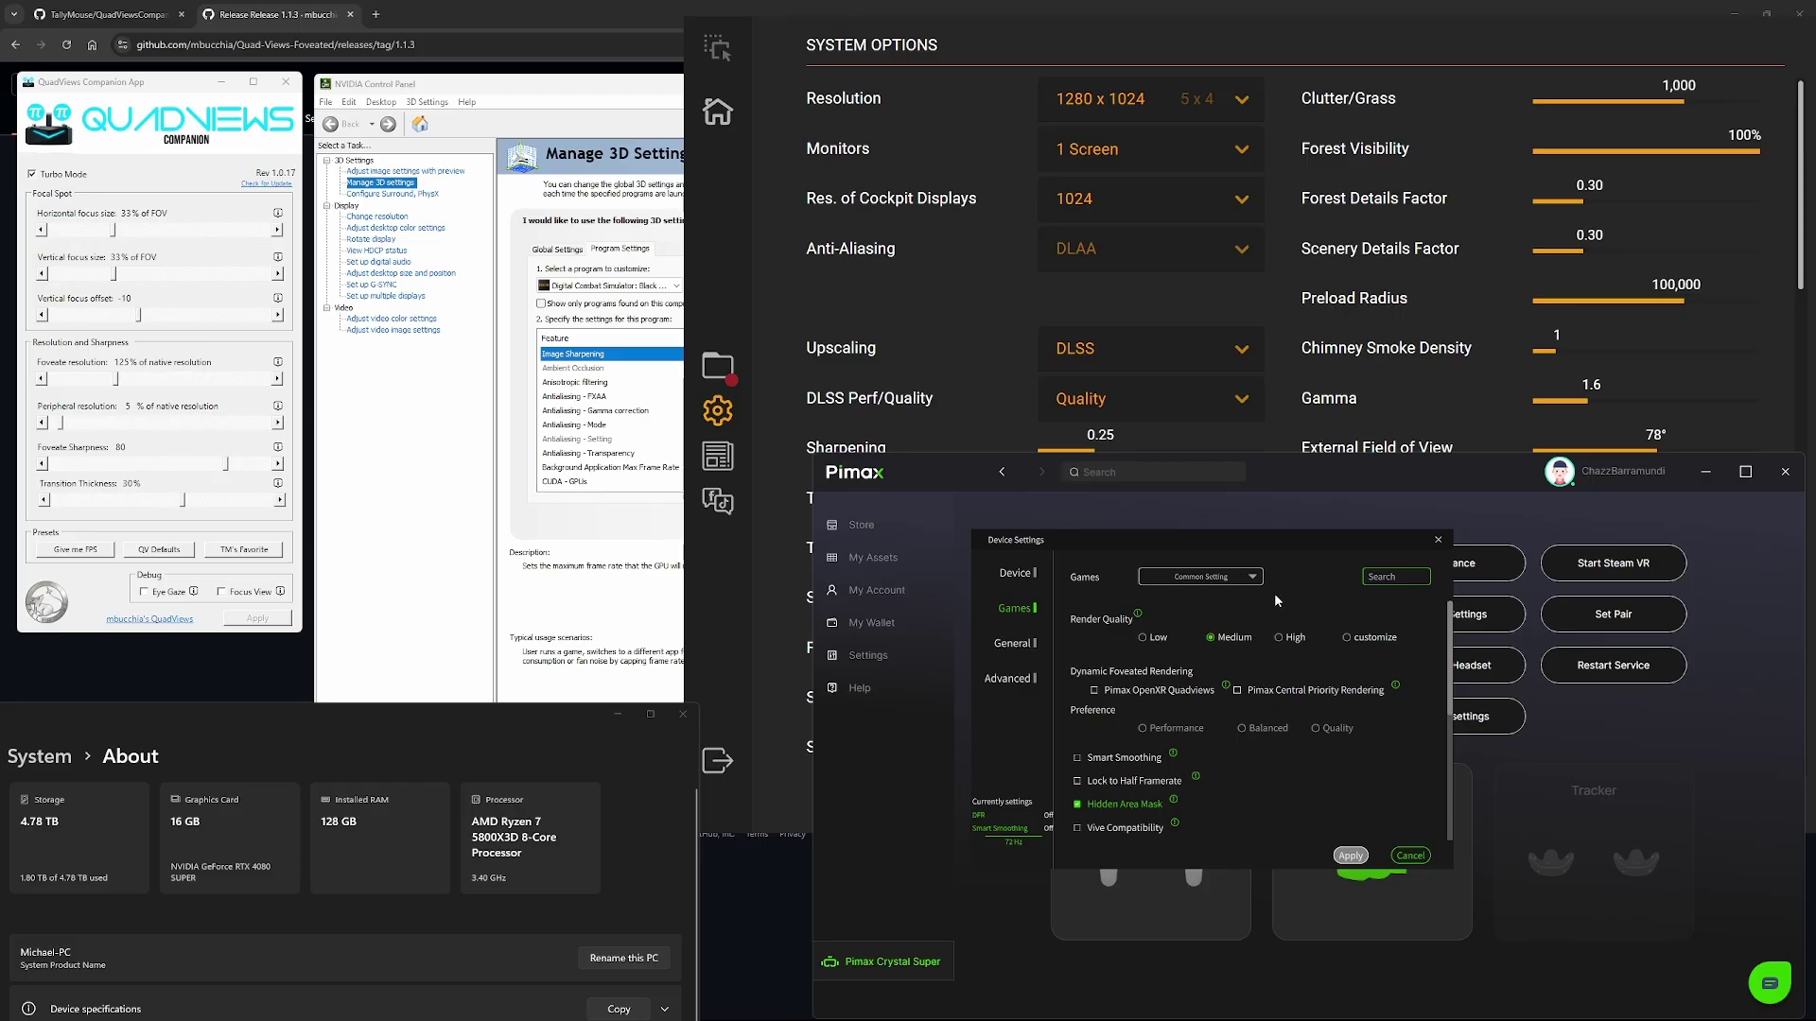
pyautogui.click(1244, 578)
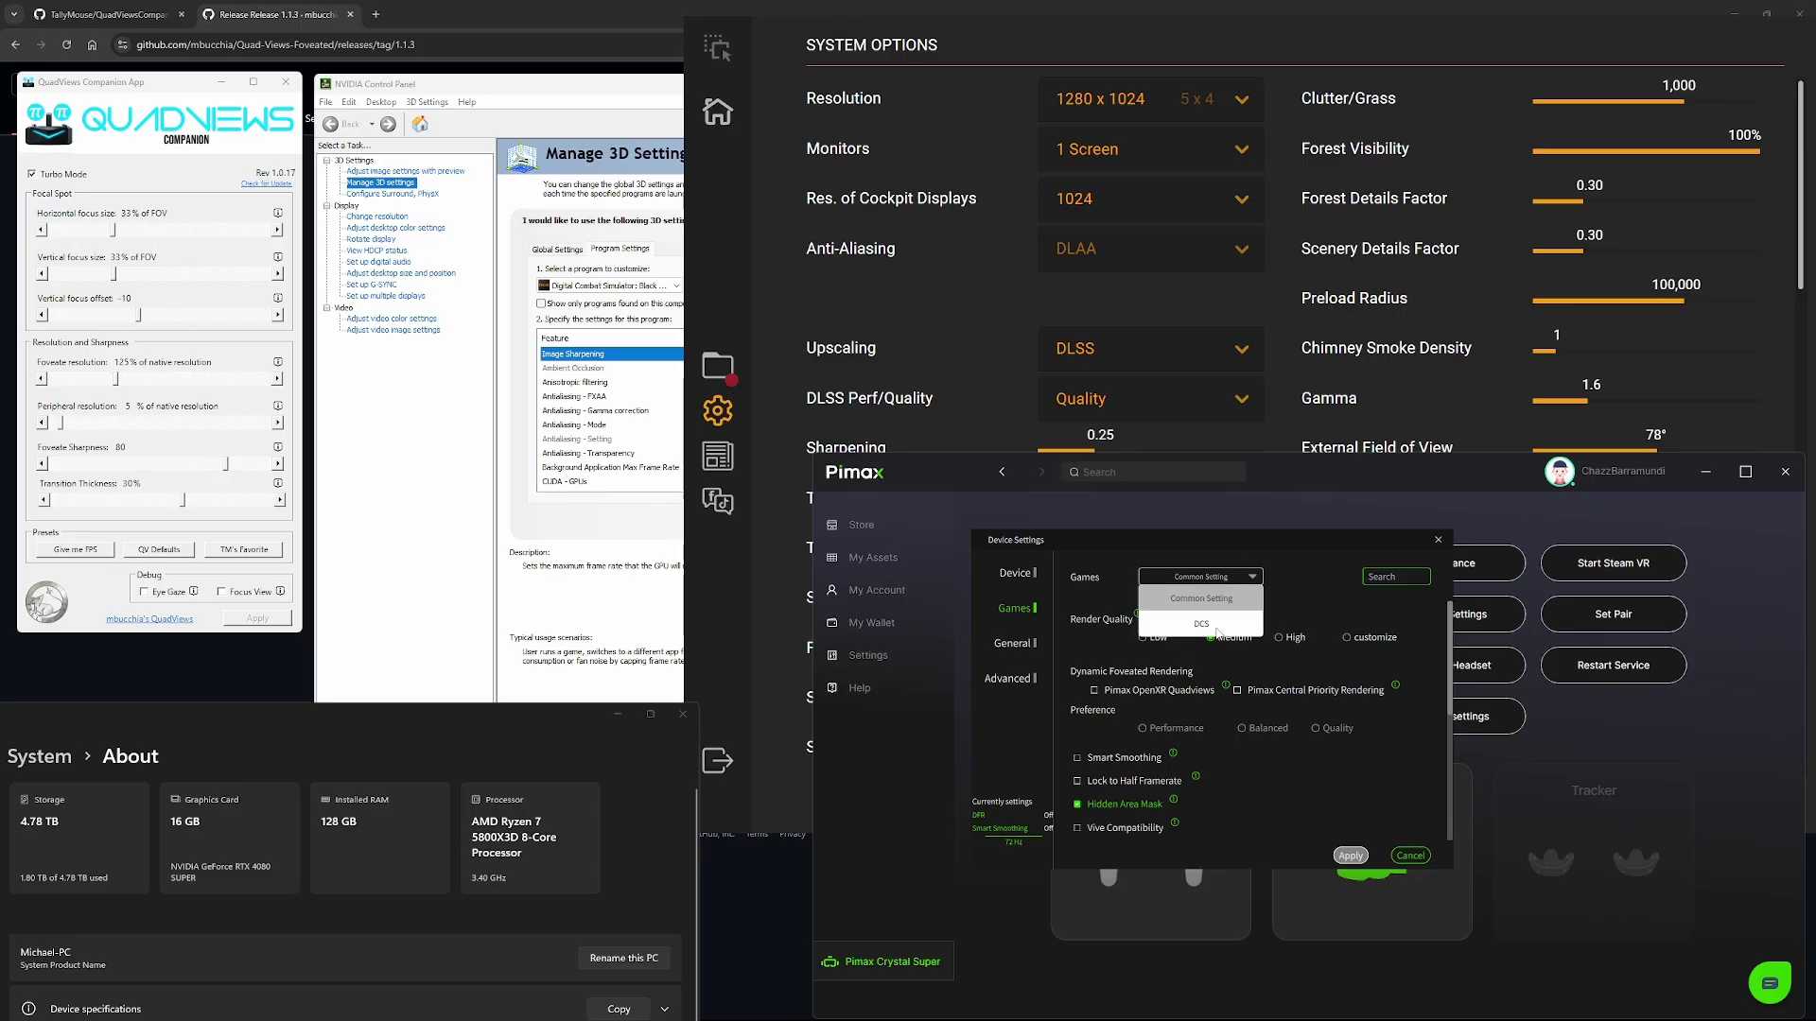
pyautogui.click(1217, 628)
pyautogui.click(1250, 579)
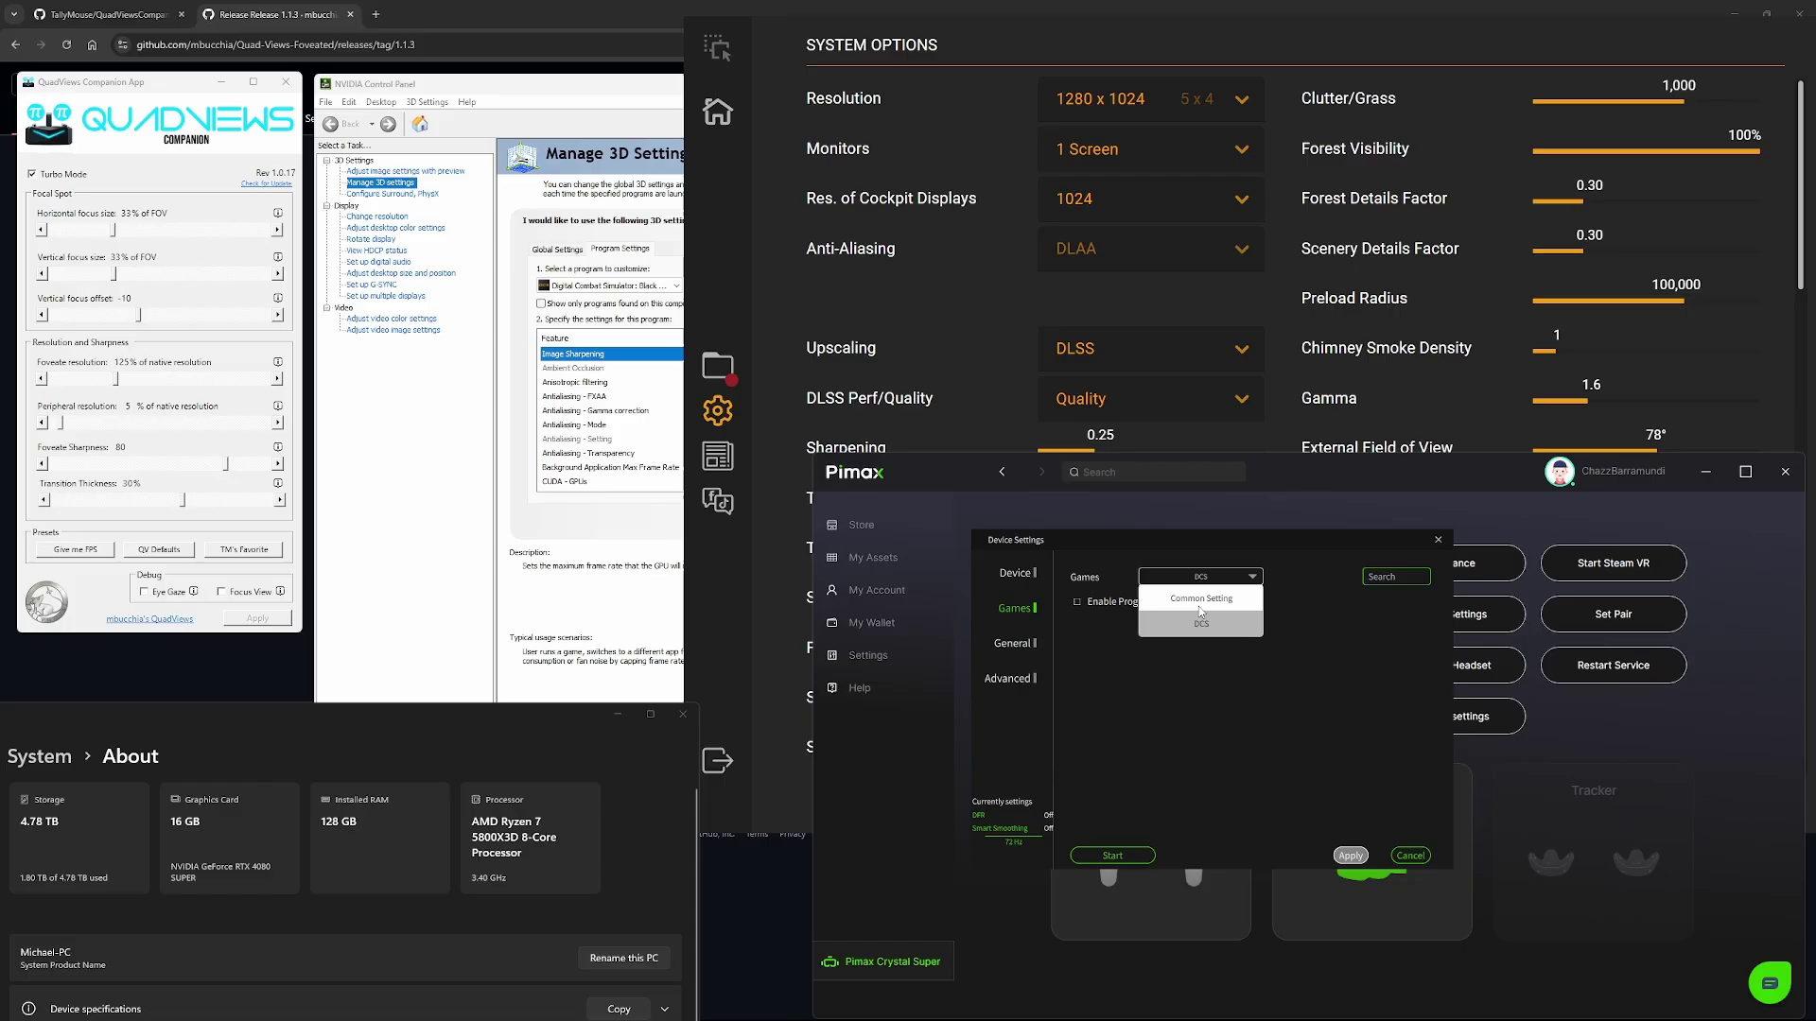
pyautogui.click(1200, 606)
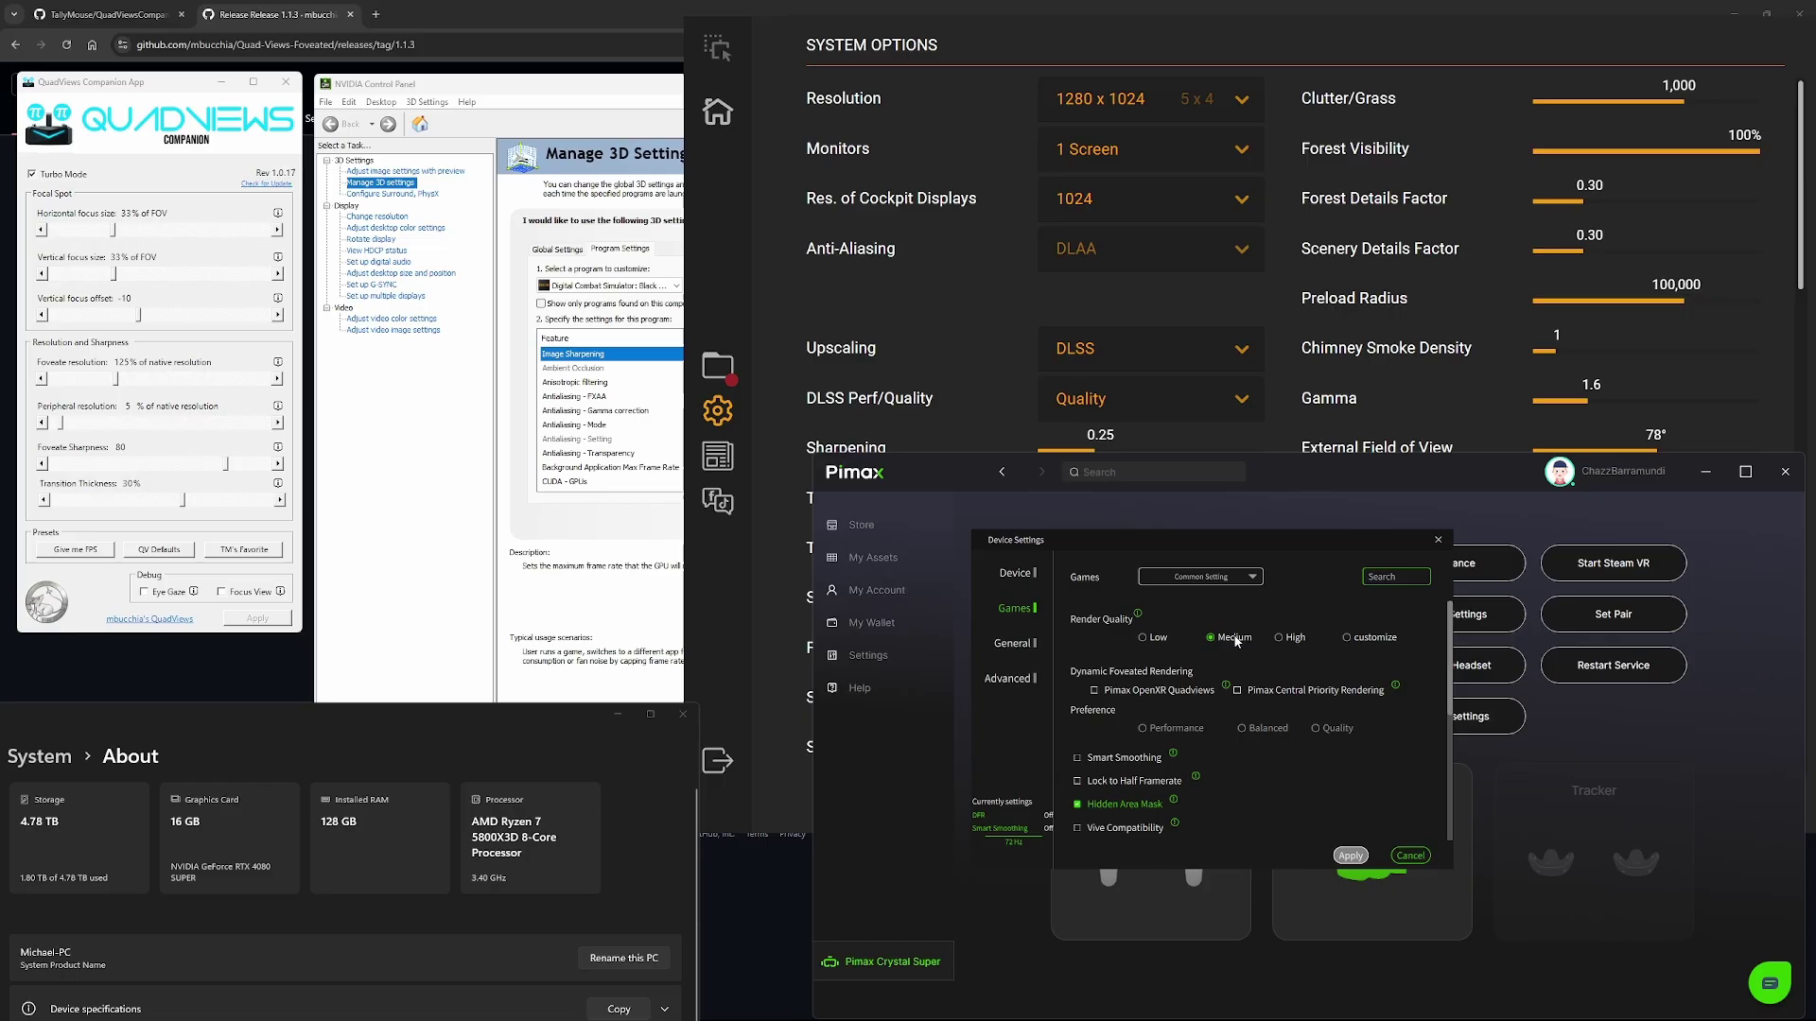
# Step: Try the customize option for render quality and set it back to Medium
pyautogui.click(1346, 639)
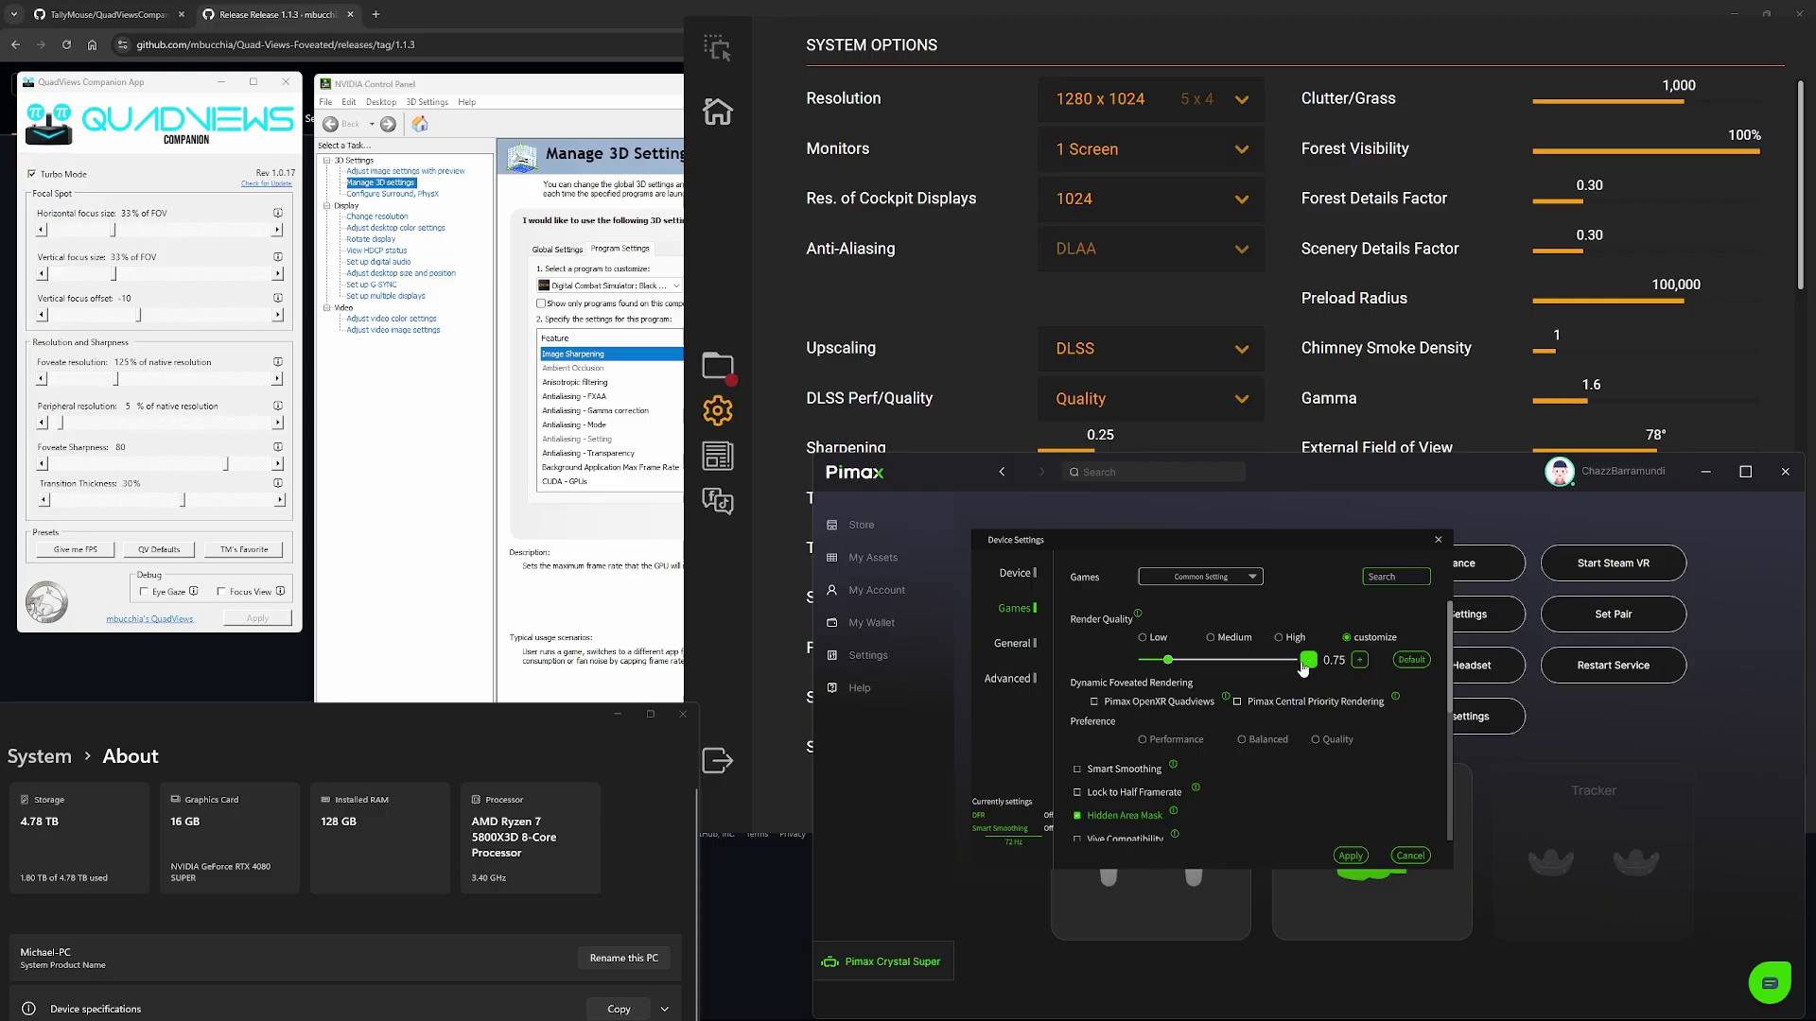
pyautogui.click(1211, 637)
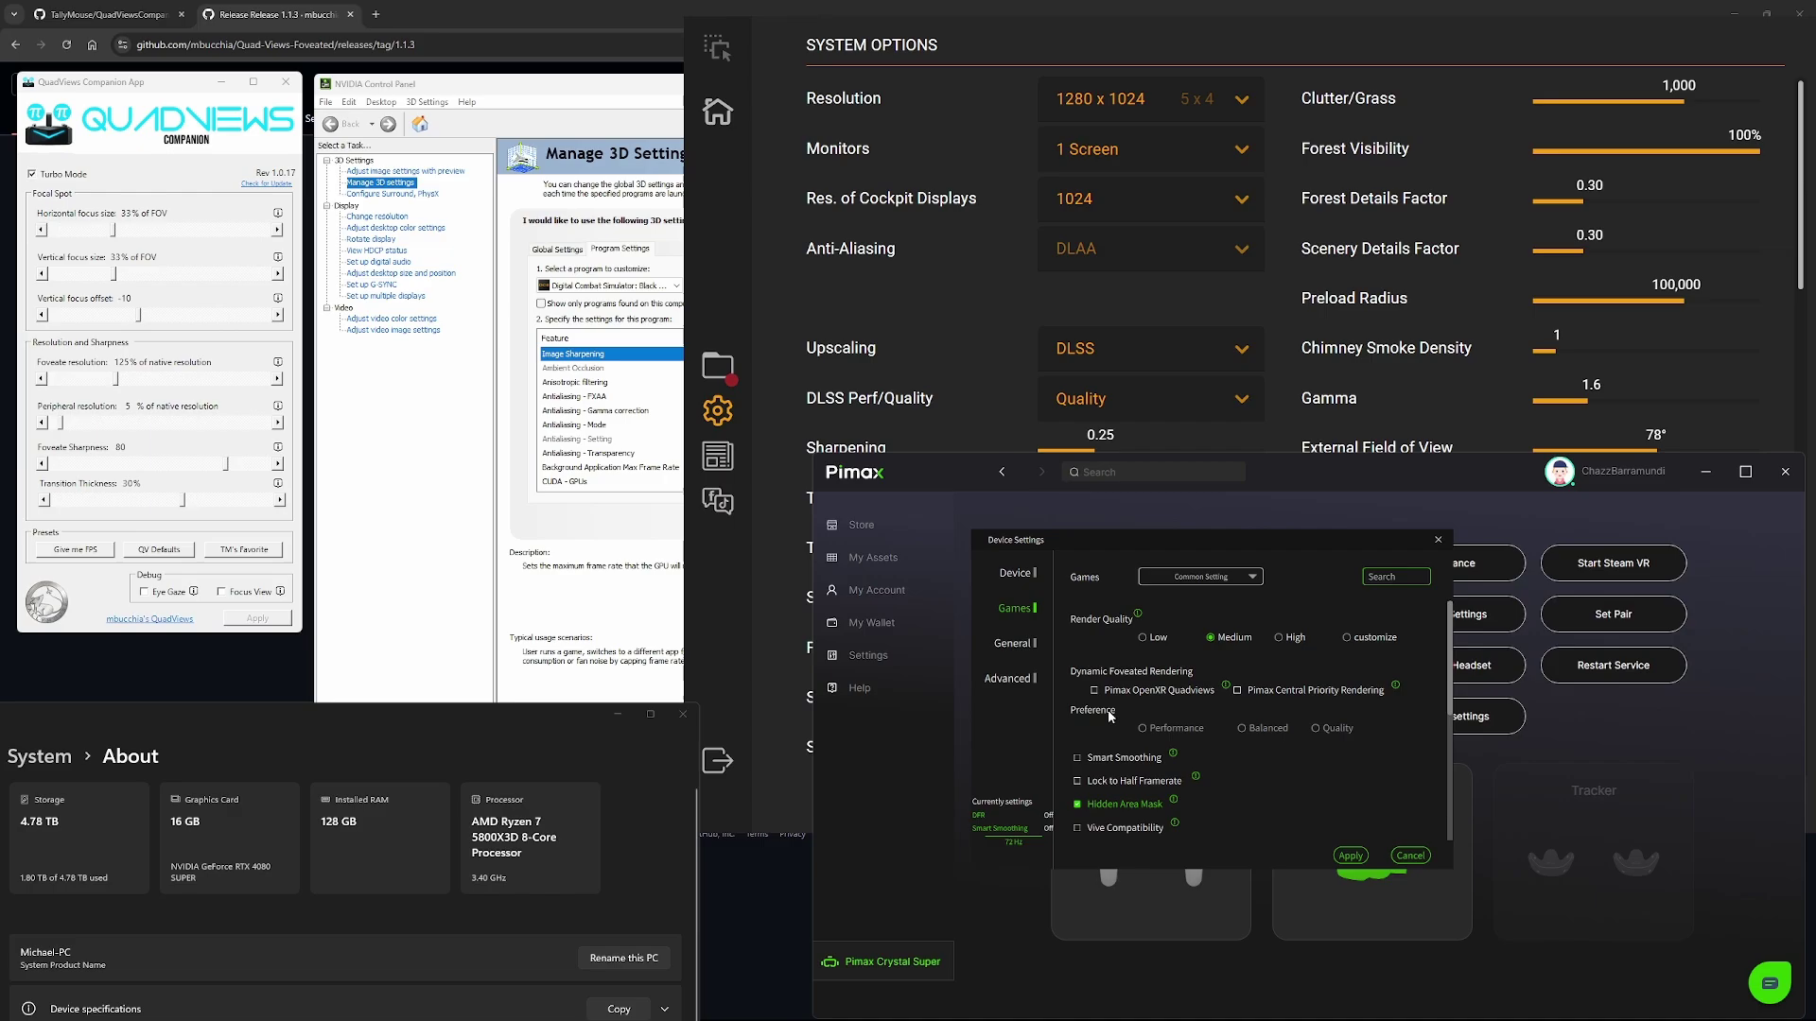
# Step: Examine the foveated rendering, smoothing, half framerate, hidden area mask and color options in the common game settings
pyautogui.scroll(-1, 1130, 719)
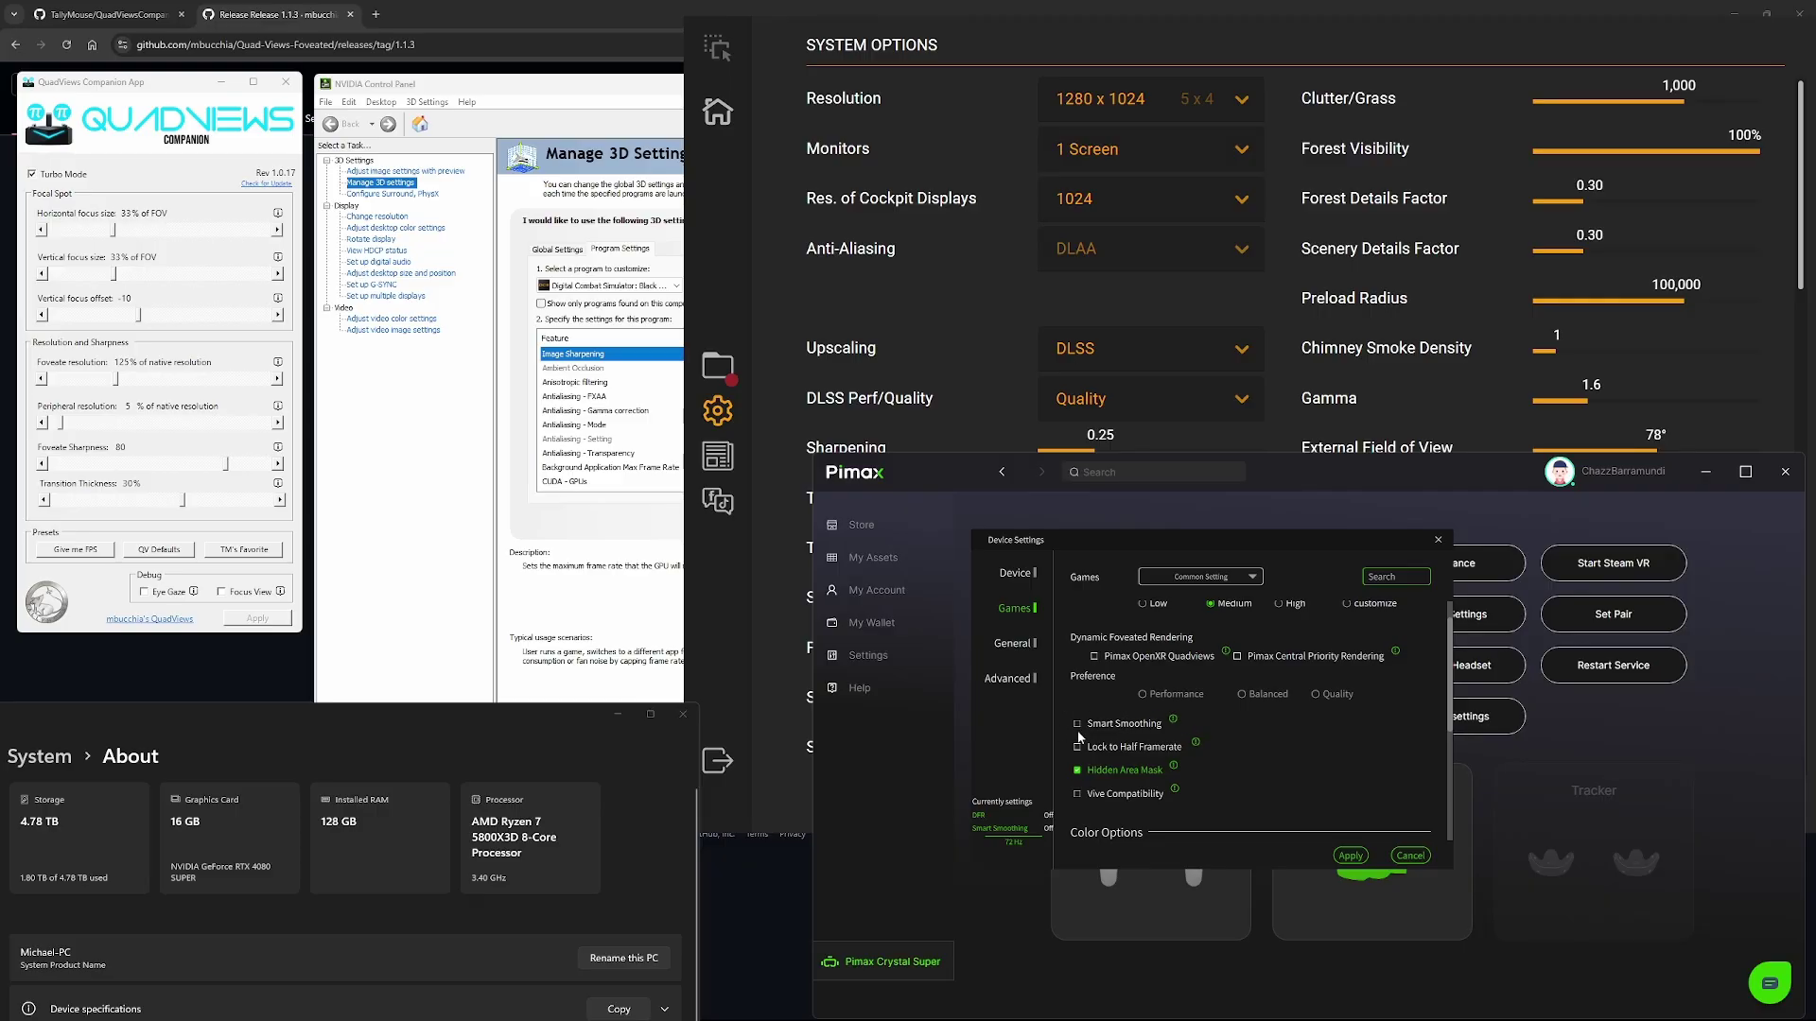
pyautogui.scroll(-1, 1156, 734)
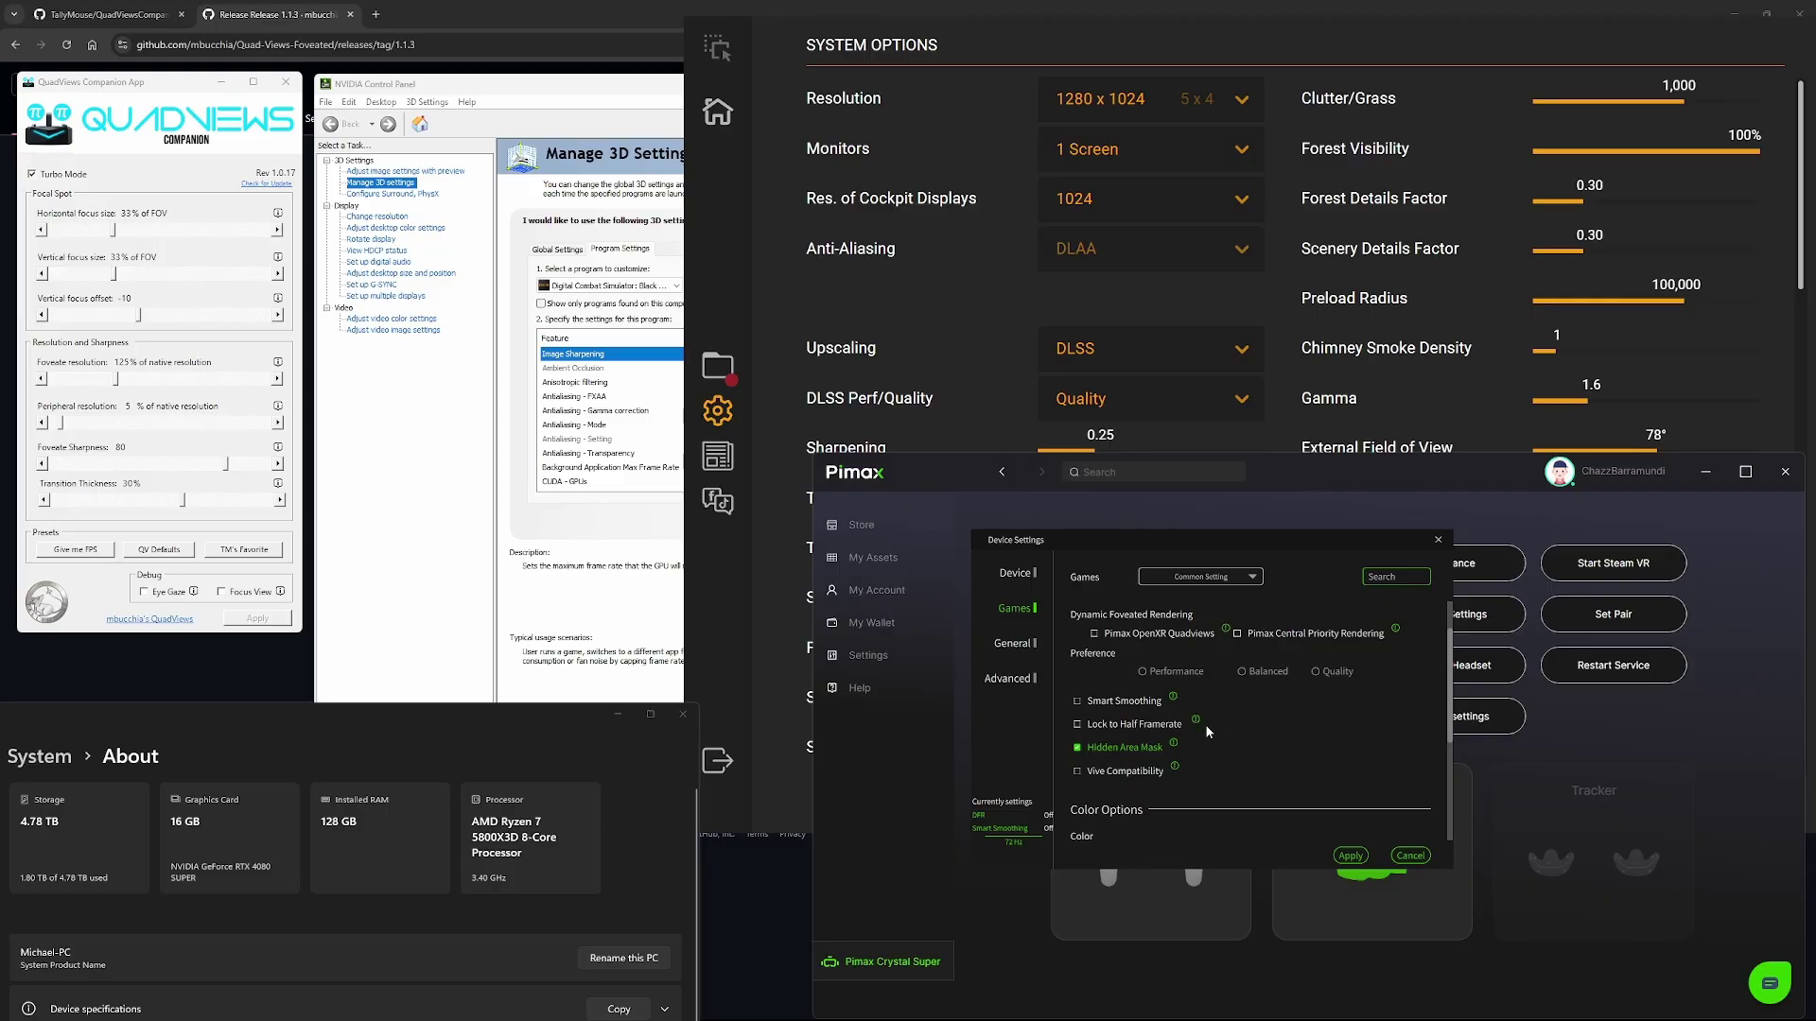
pyautogui.scroll(-2, 1242, 730)
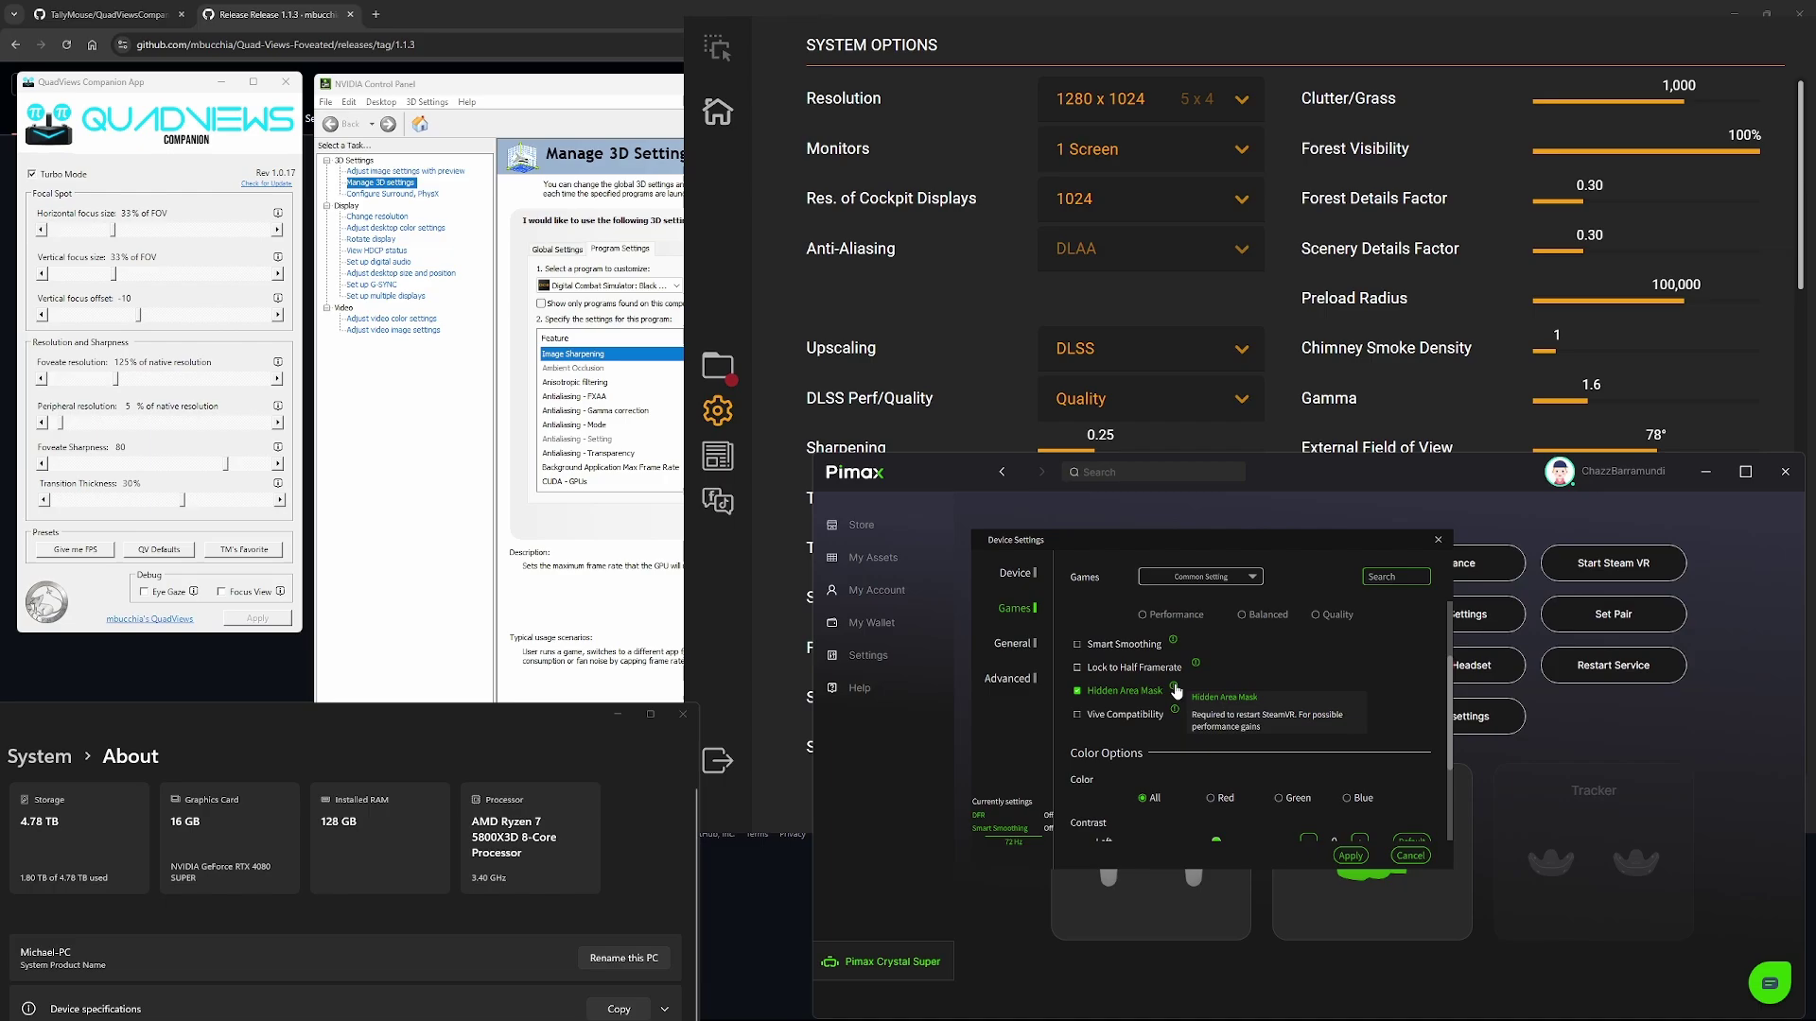
pyautogui.scroll(-1, 1149, 700)
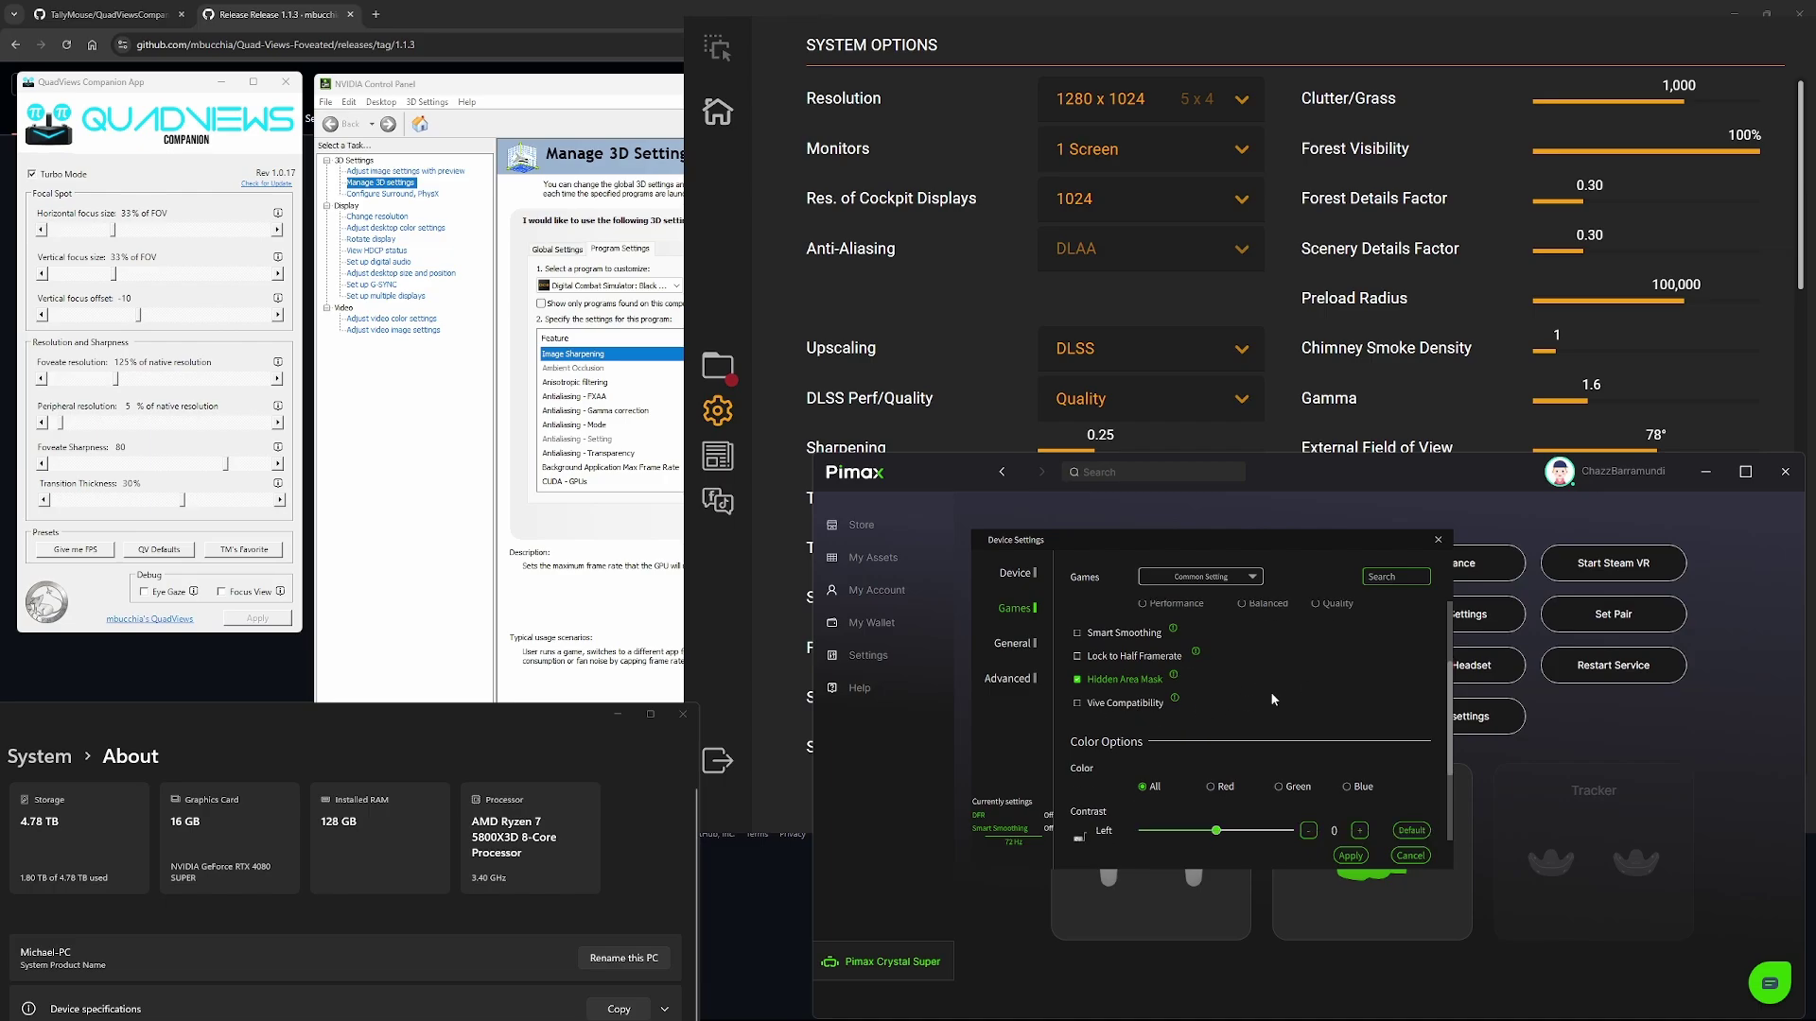
pyautogui.scroll(-4, 1287, 656)
pyautogui.scroll(-1, 1249, 666)
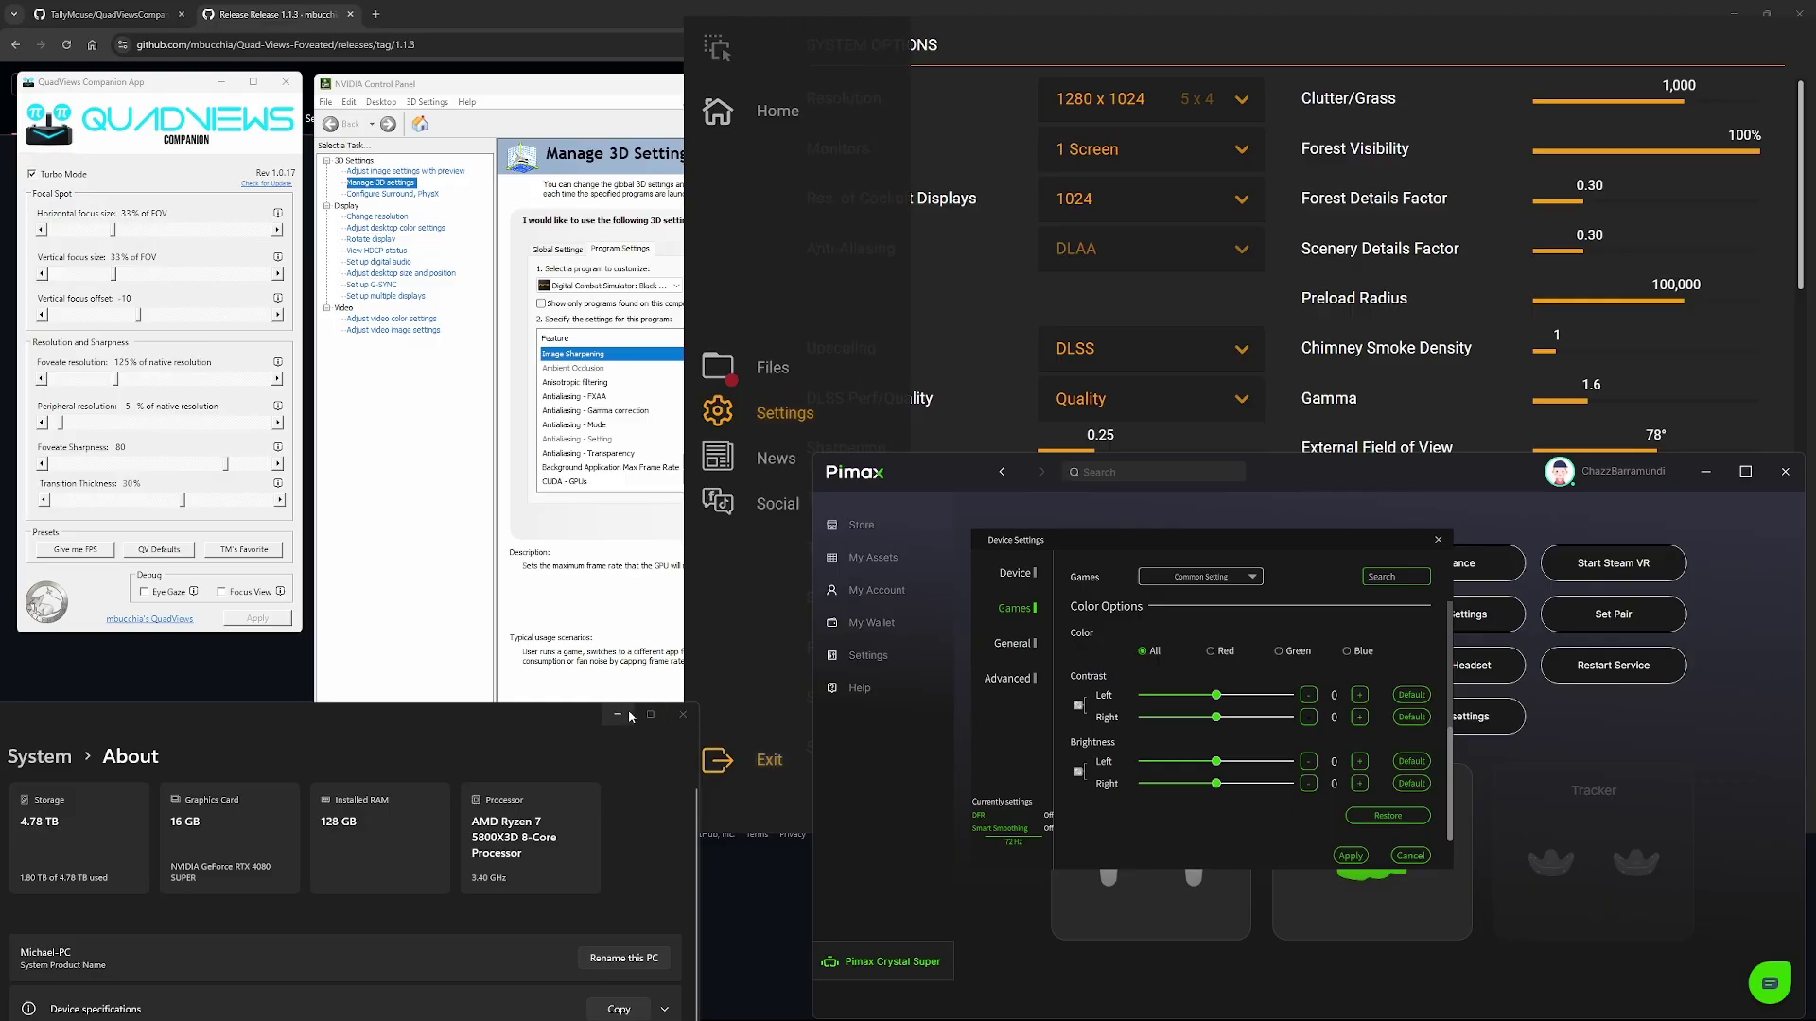
# Step: Minimize the system About window and move the NVIDIA Control Panel into view in front of the other windows
pyautogui.click(747, 832)
pyautogui.click(643, 83)
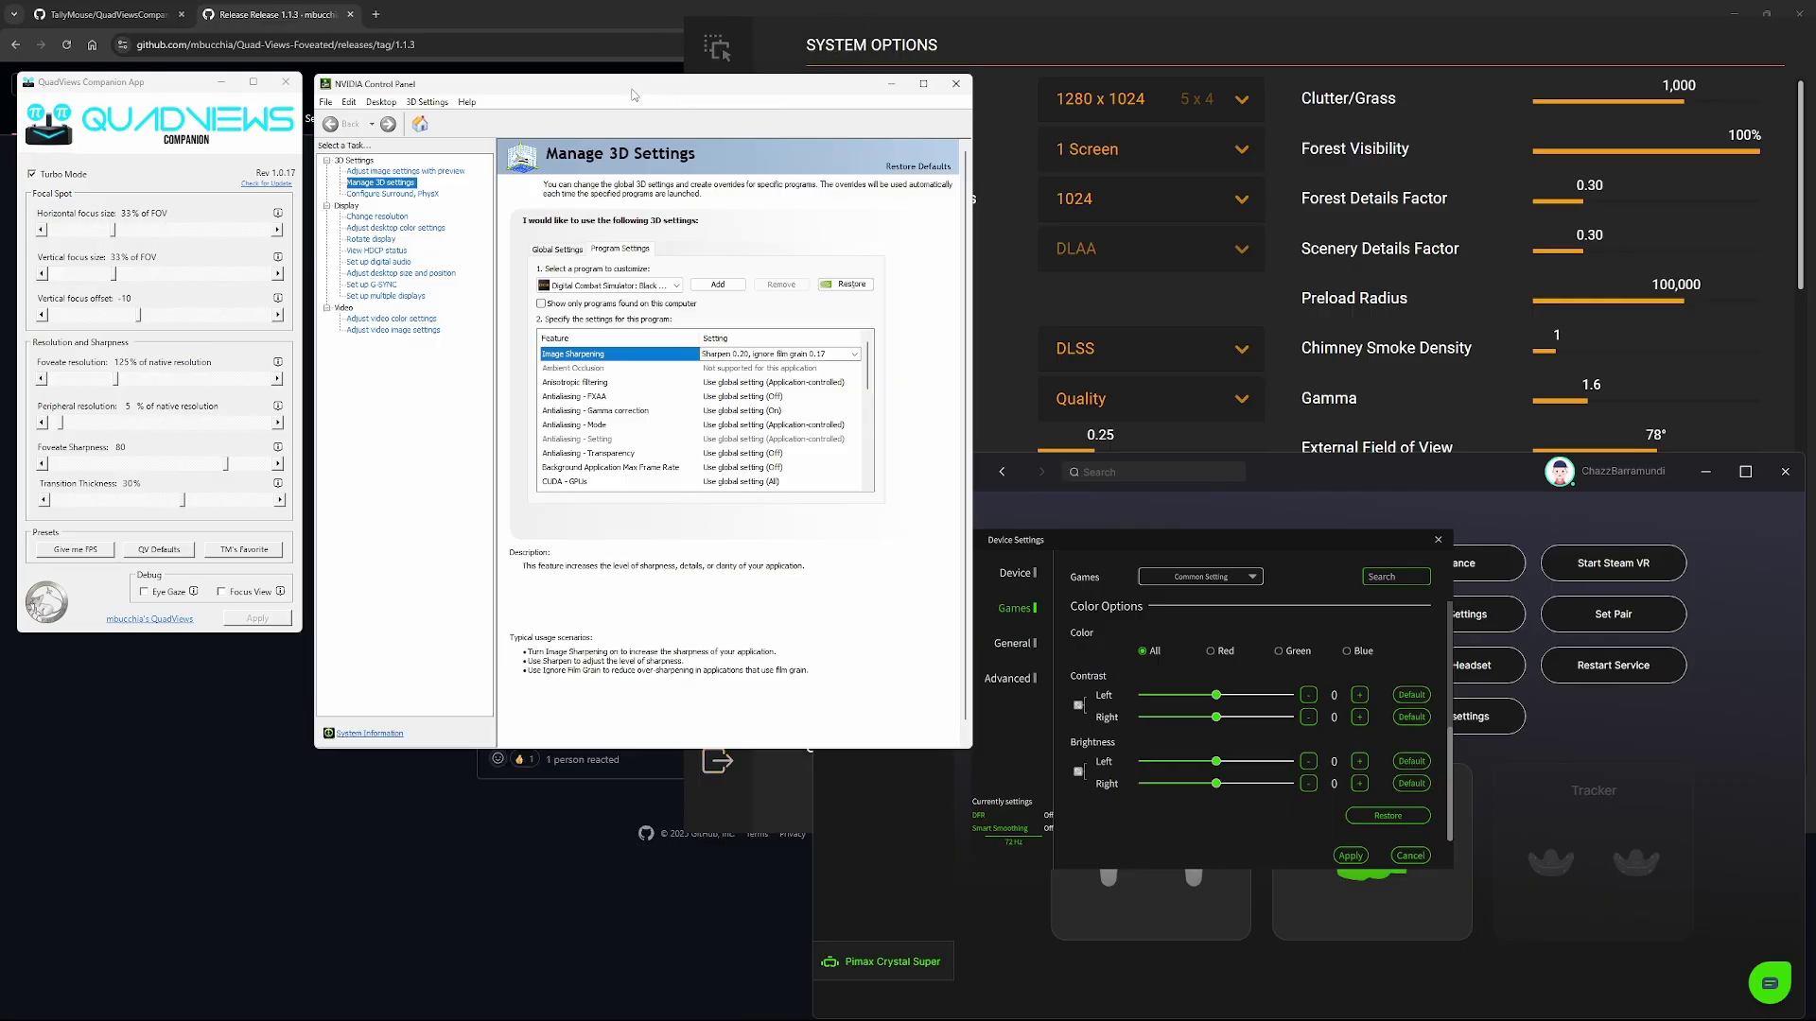
pyautogui.moveTo(643, 80); pyautogui.dragTo(388, 259)
pyautogui.click(419, 264)
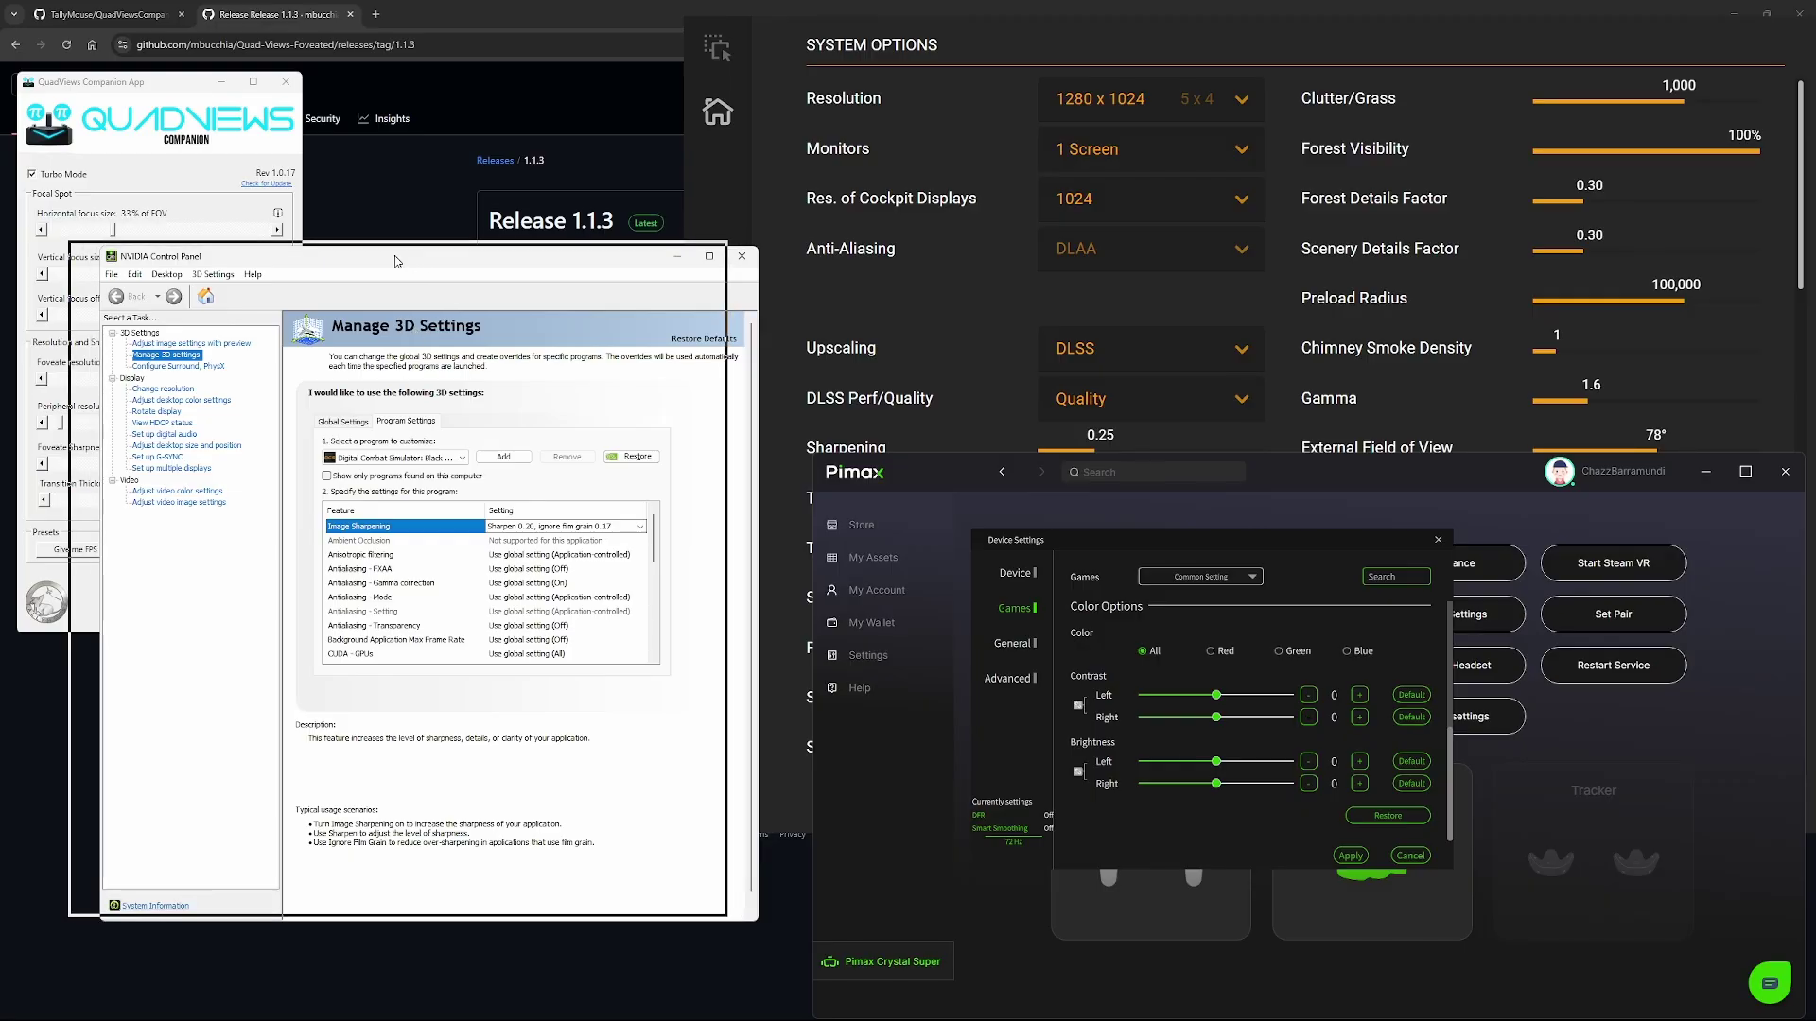
# Step: Close the headset's device settings, minimize the Pimax window, and reposition the NVIDIA Control Panel near the middle of the screen
pyautogui.click(1441, 541)
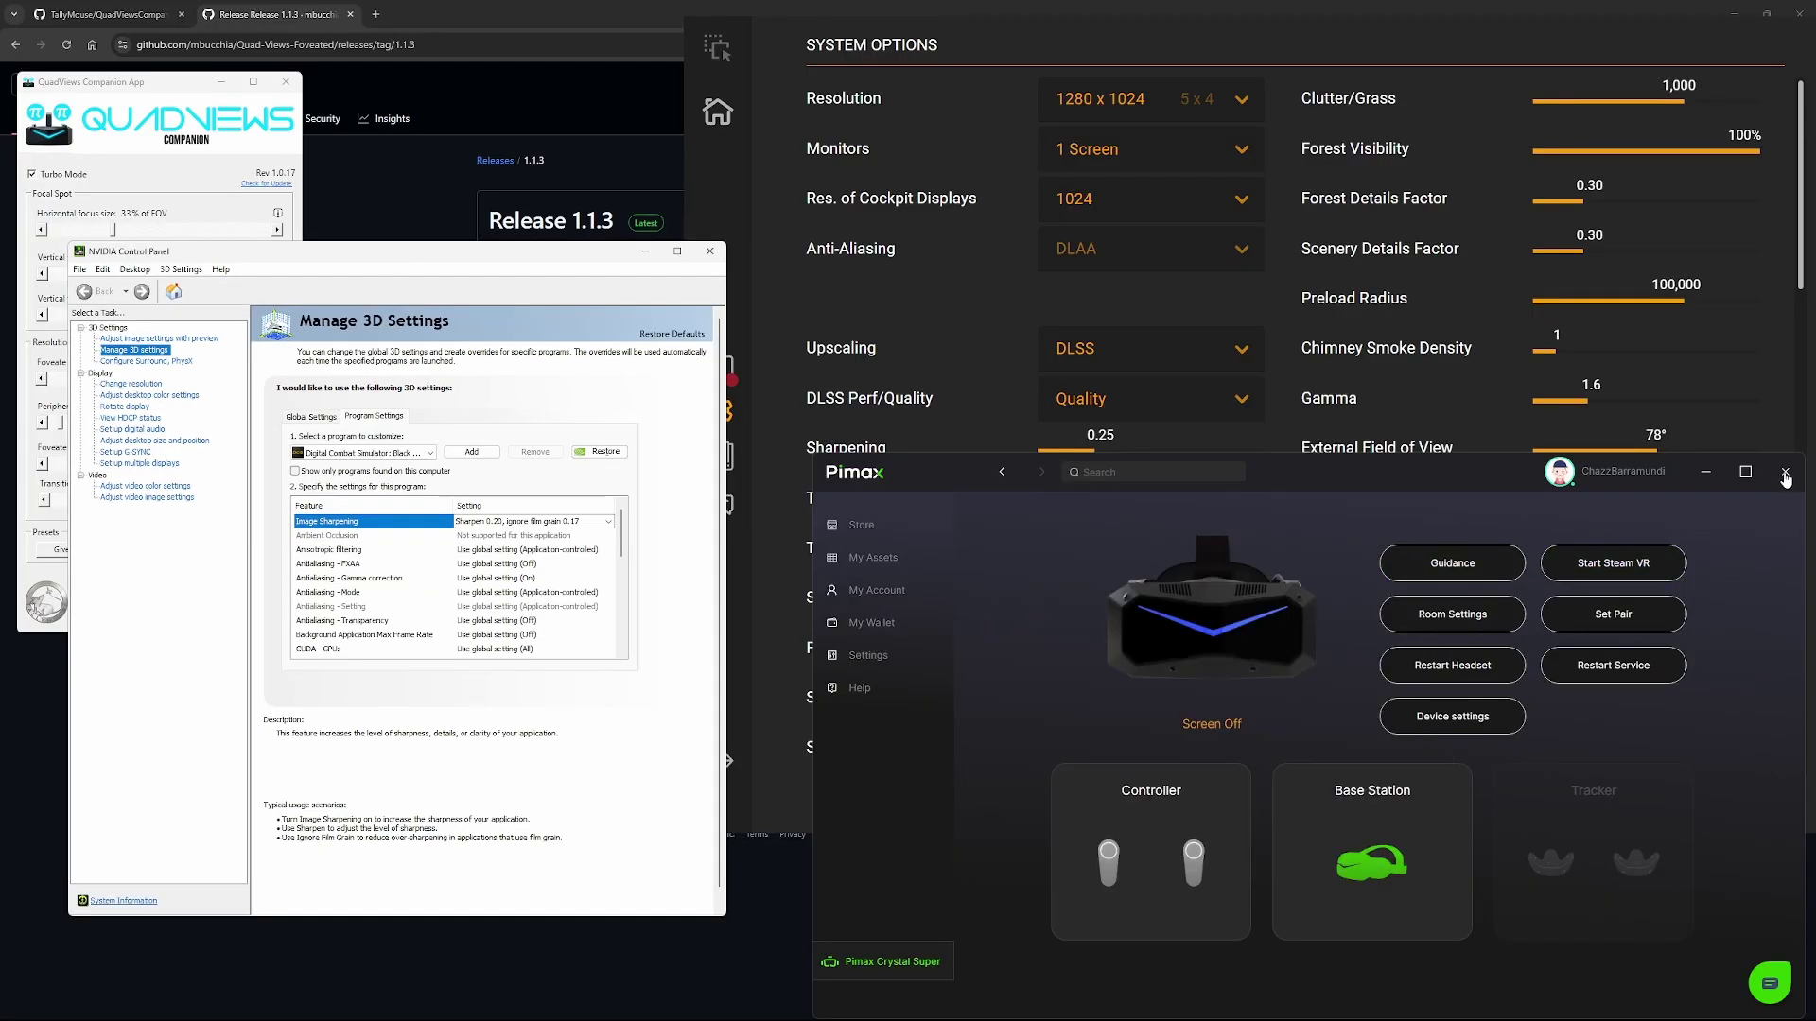
pyautogui.click(1707, 472)
pyautogui.moveTo(420, 261); pyautogui.dragTo(643, 216)
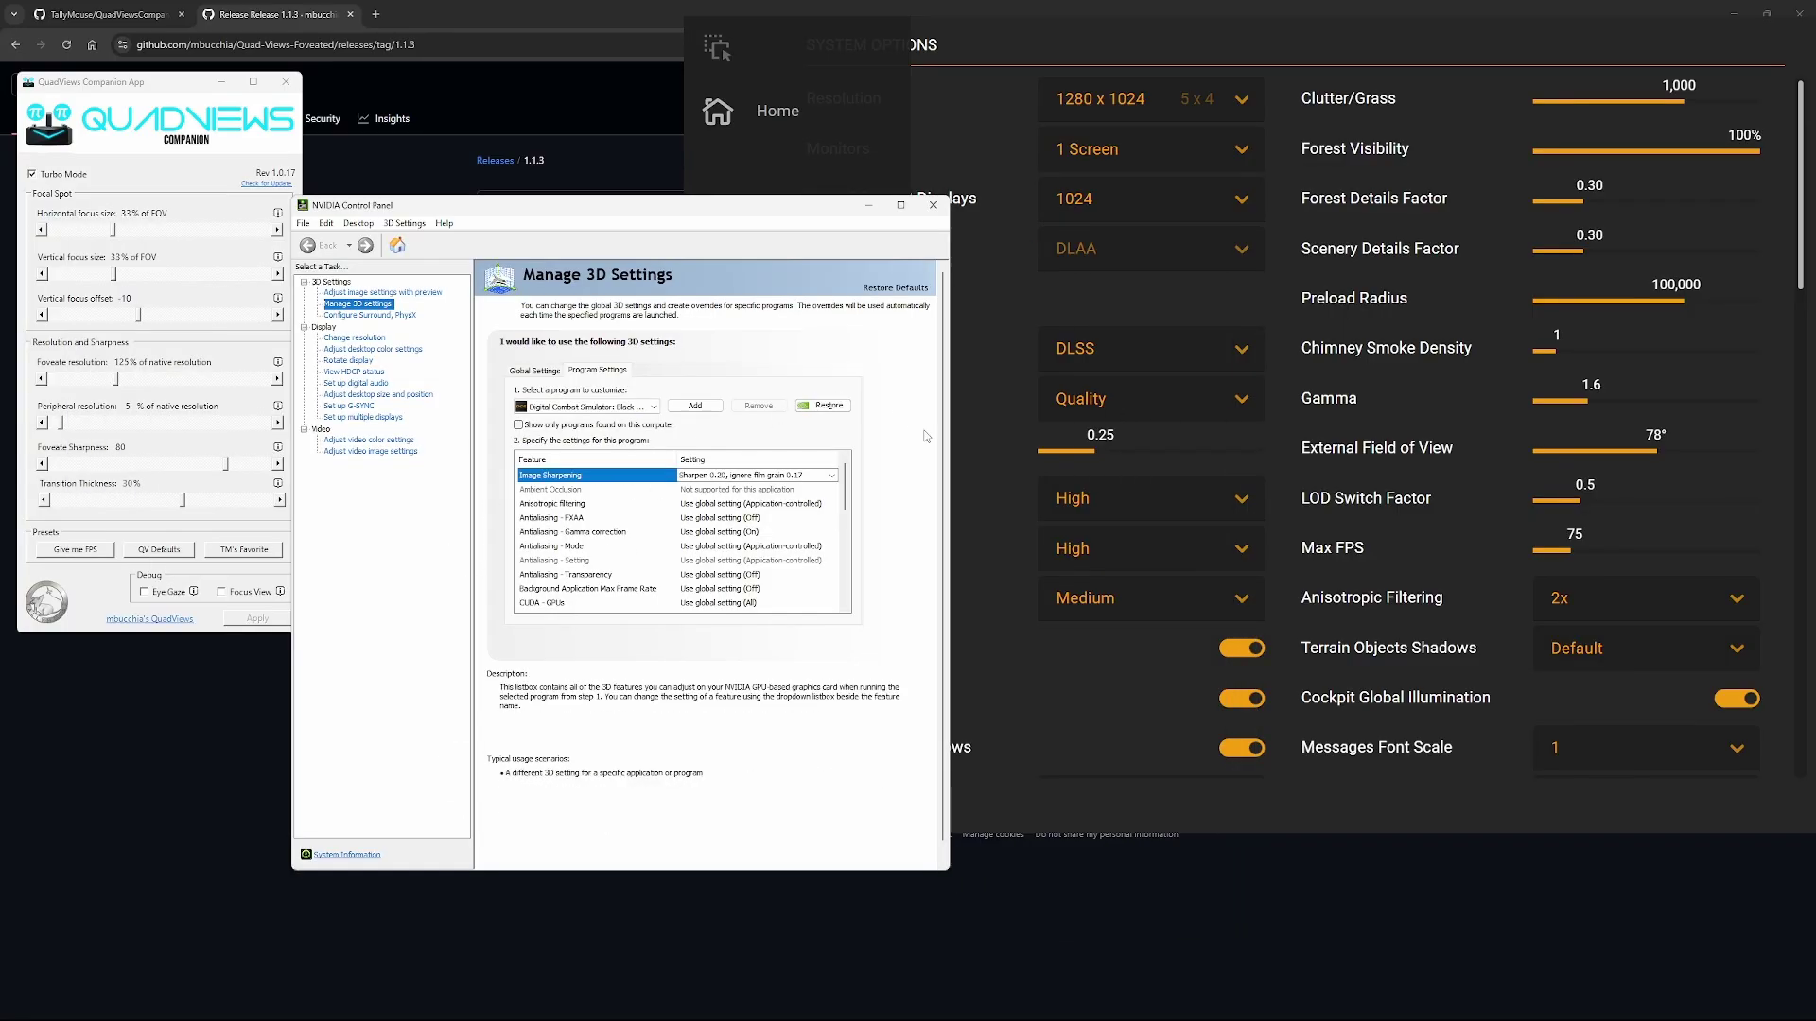
# Step: View the global 3D settings and the program-specific settings for Digital Combat Simulator, checking the selected program
pyautogui.click(540, 373)
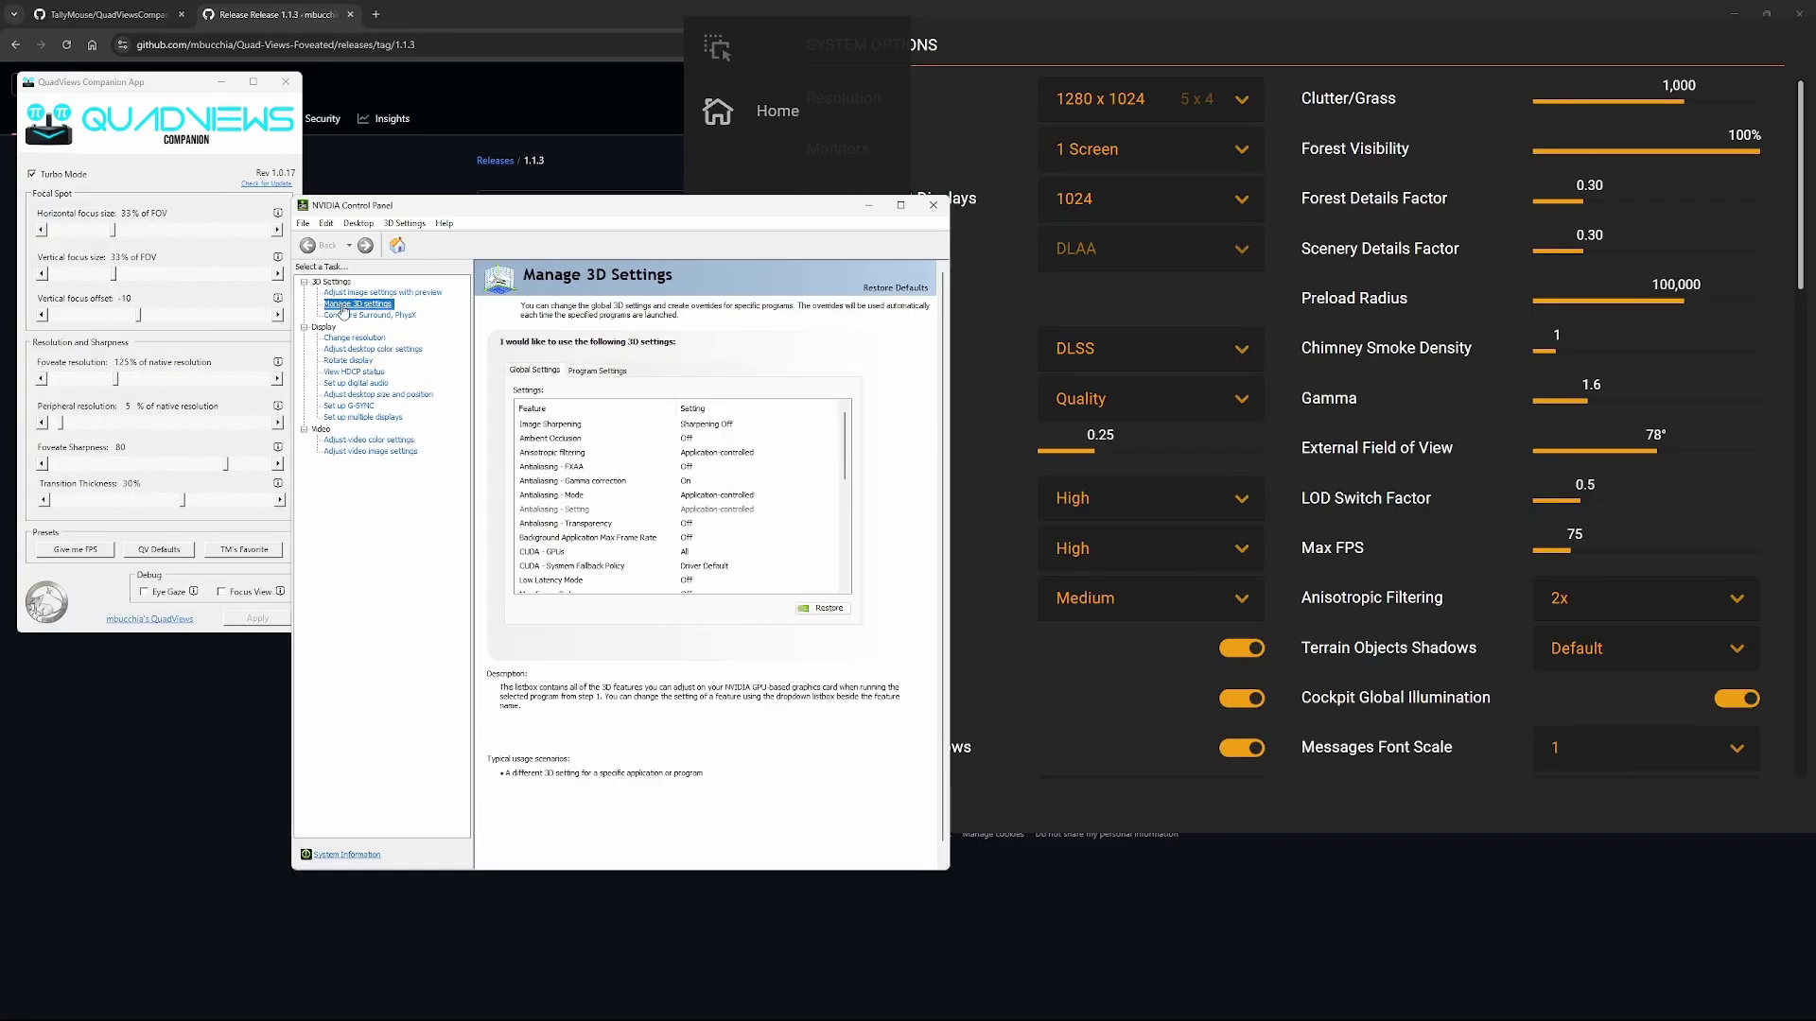
pyautogui.click(617, 374)
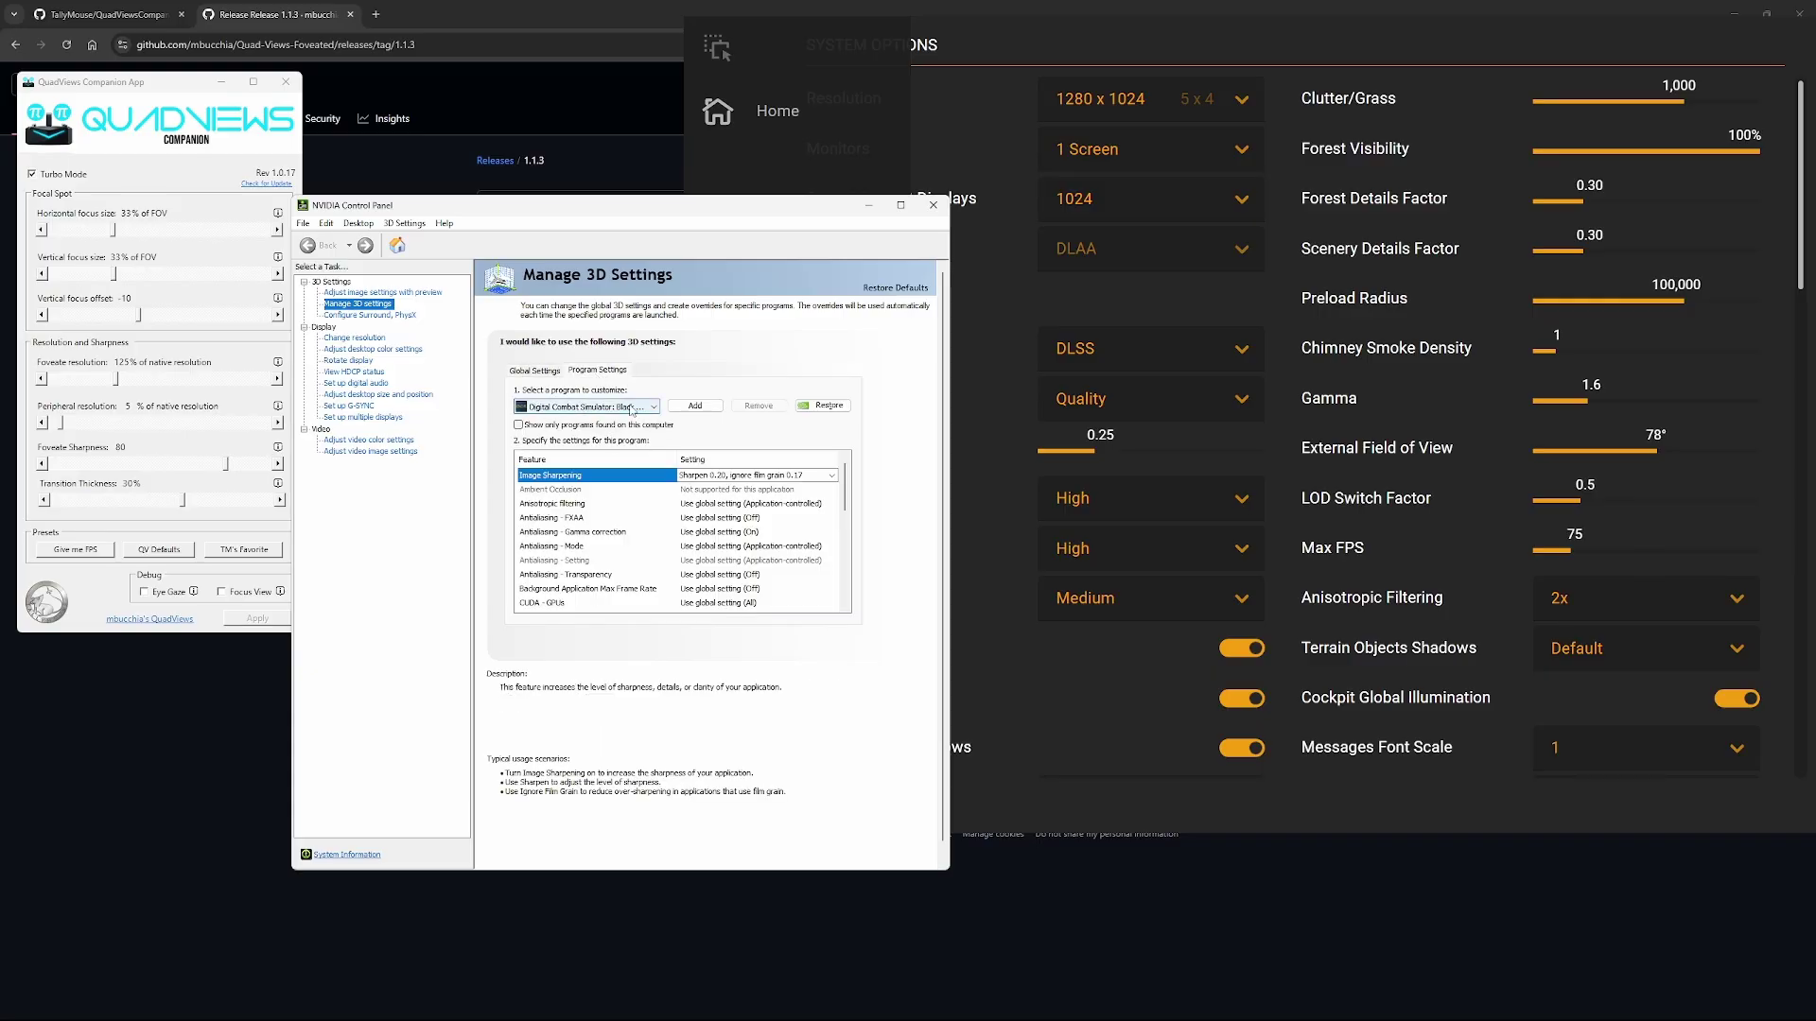
pyautogui.click(631, 409)
pyautogui.click(534, 435)
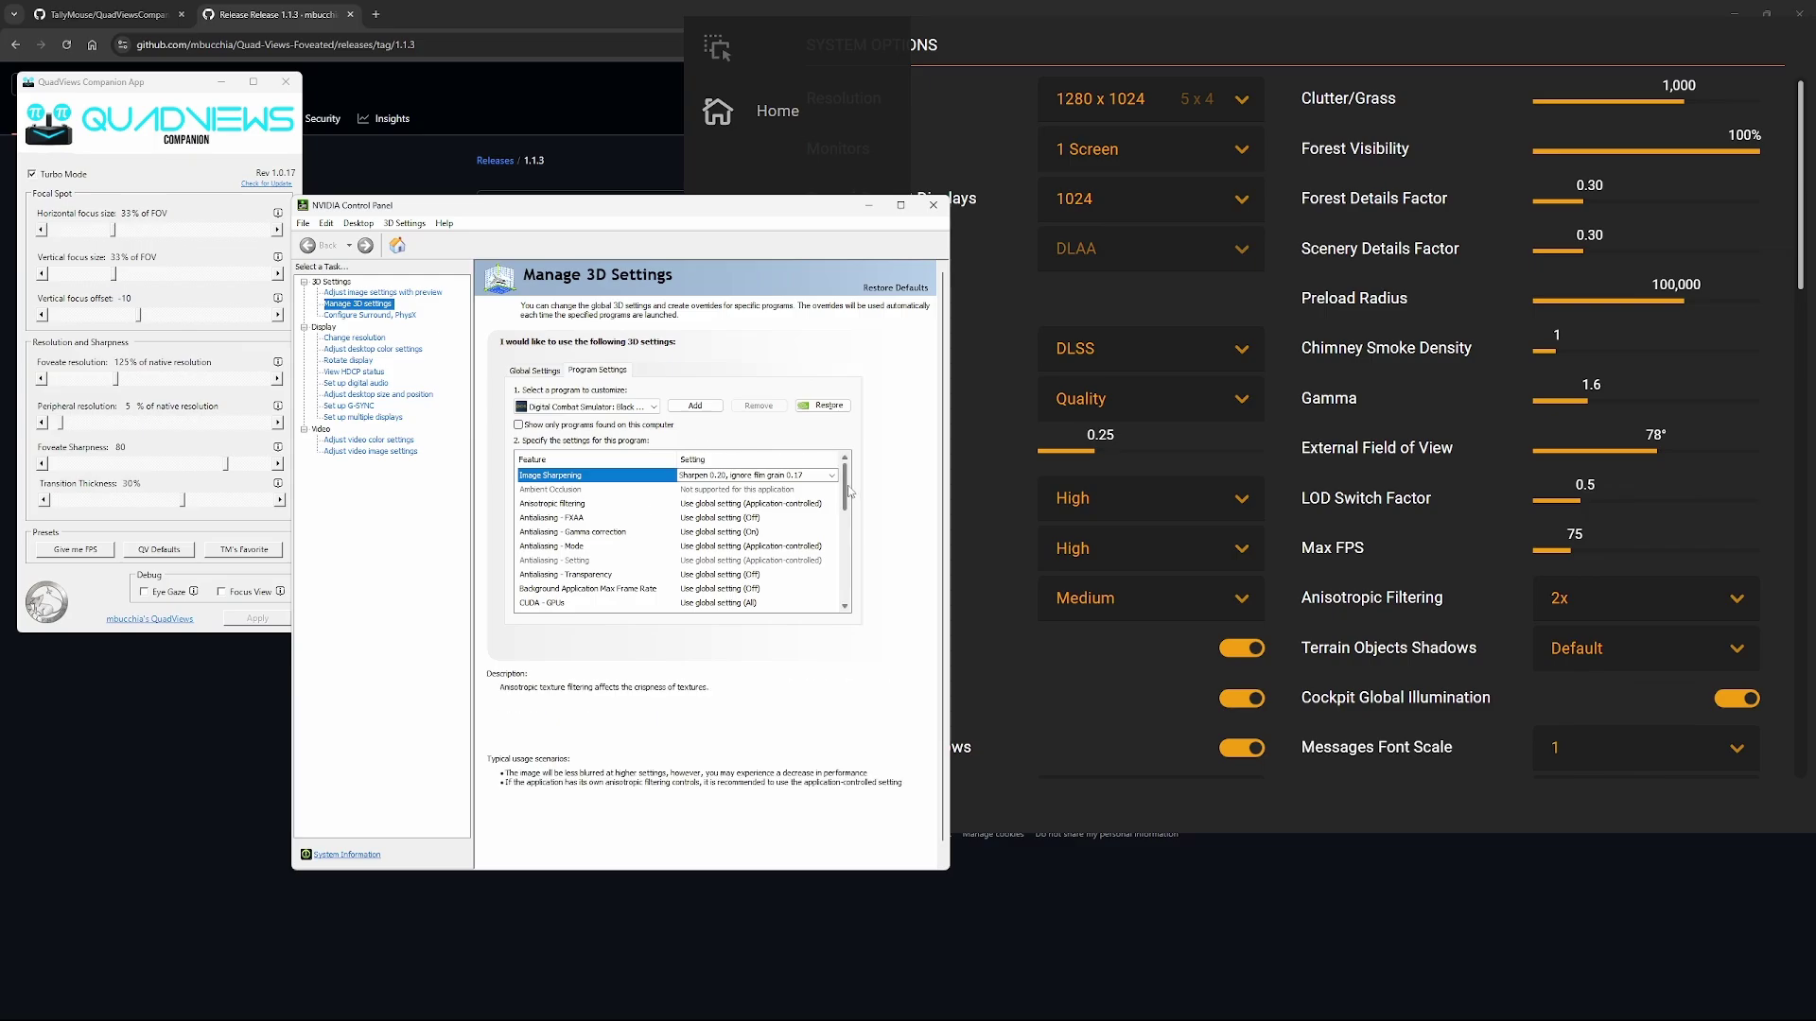
# Step: Examine Low Latency Mode, Max Frame Rate and Power management mode in the Digital Combat Simulator program settings
pyautogui.scroll(-3, 849, 492)
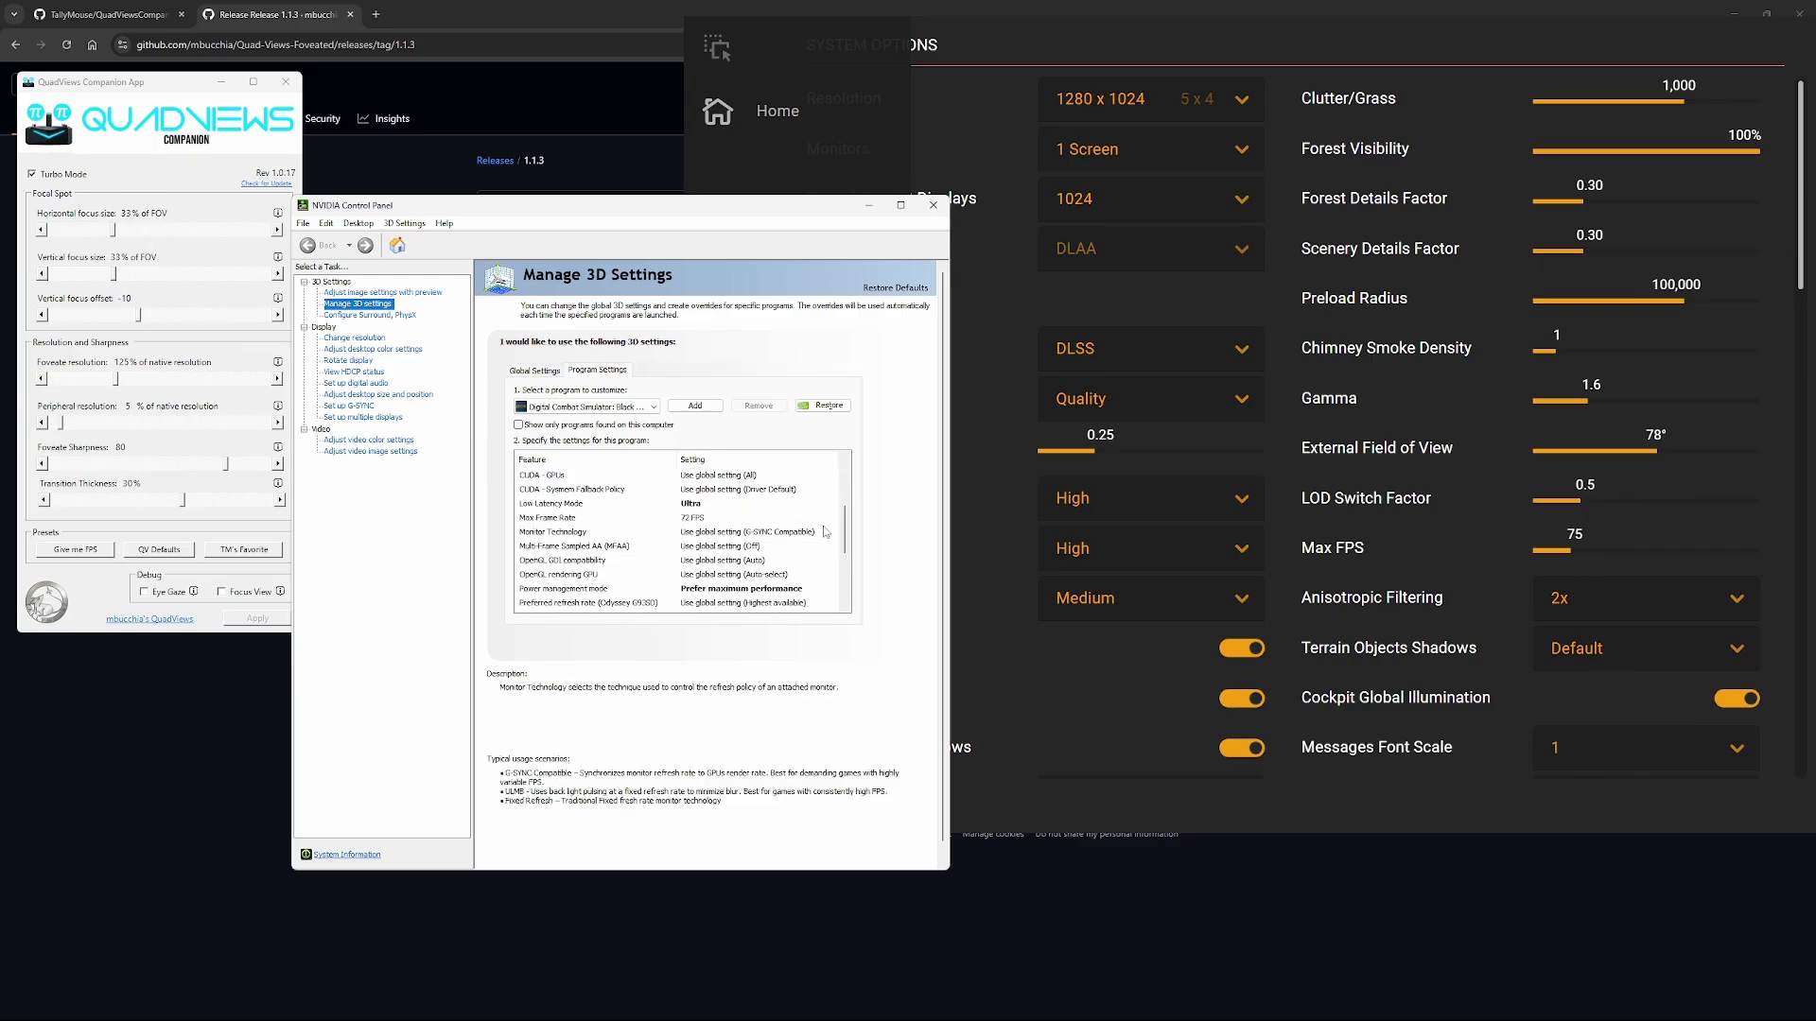
pyautogui.click(559, 505)
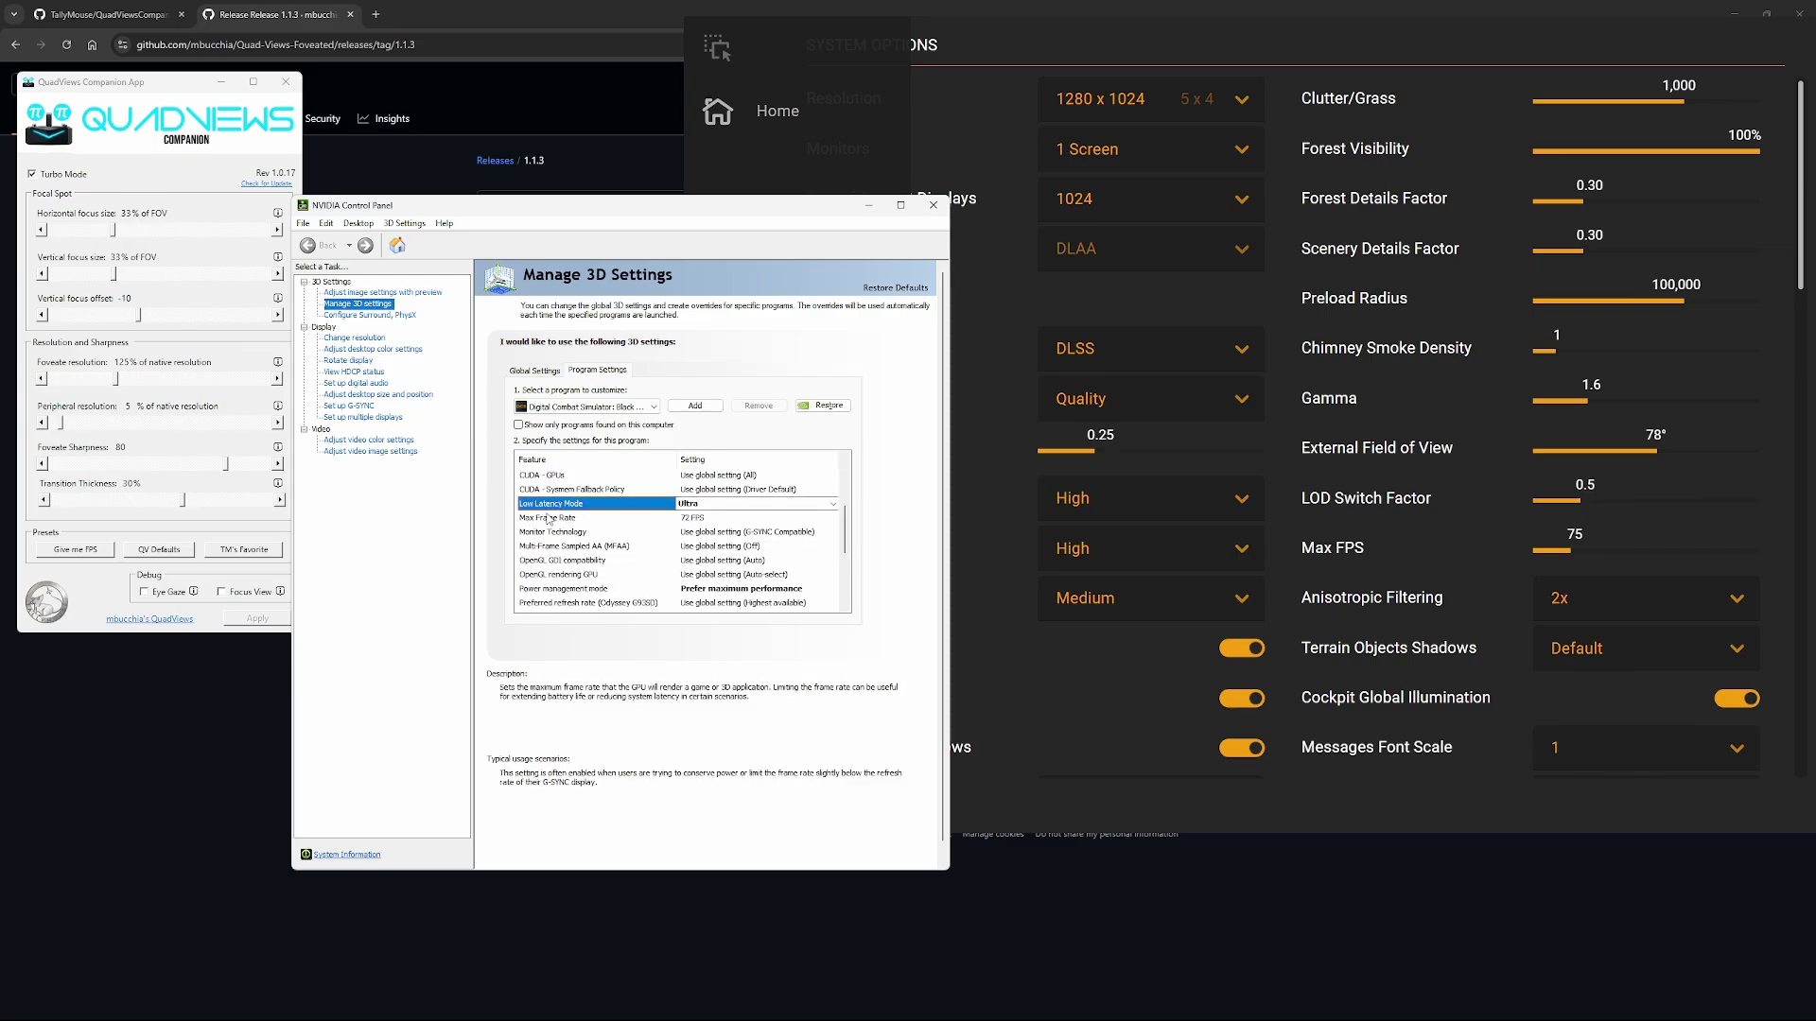
pyautogui.click(719, 518)
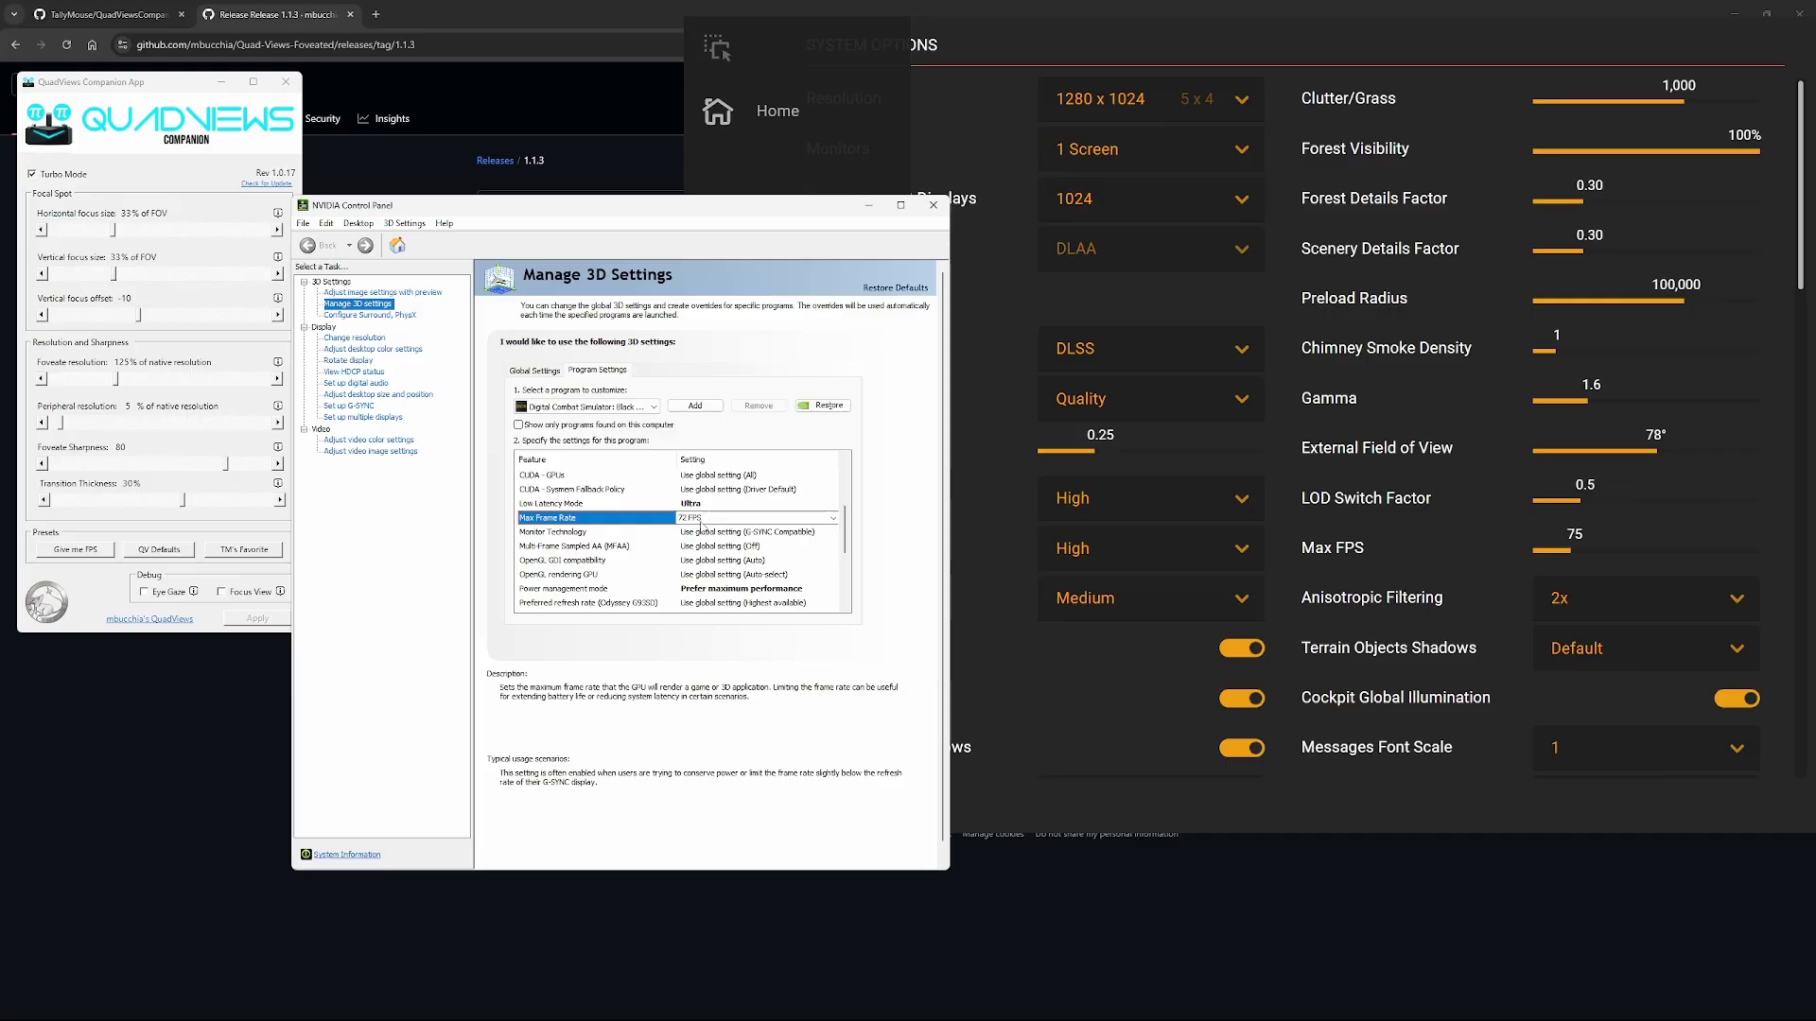
pyautogui.click(606, 589)
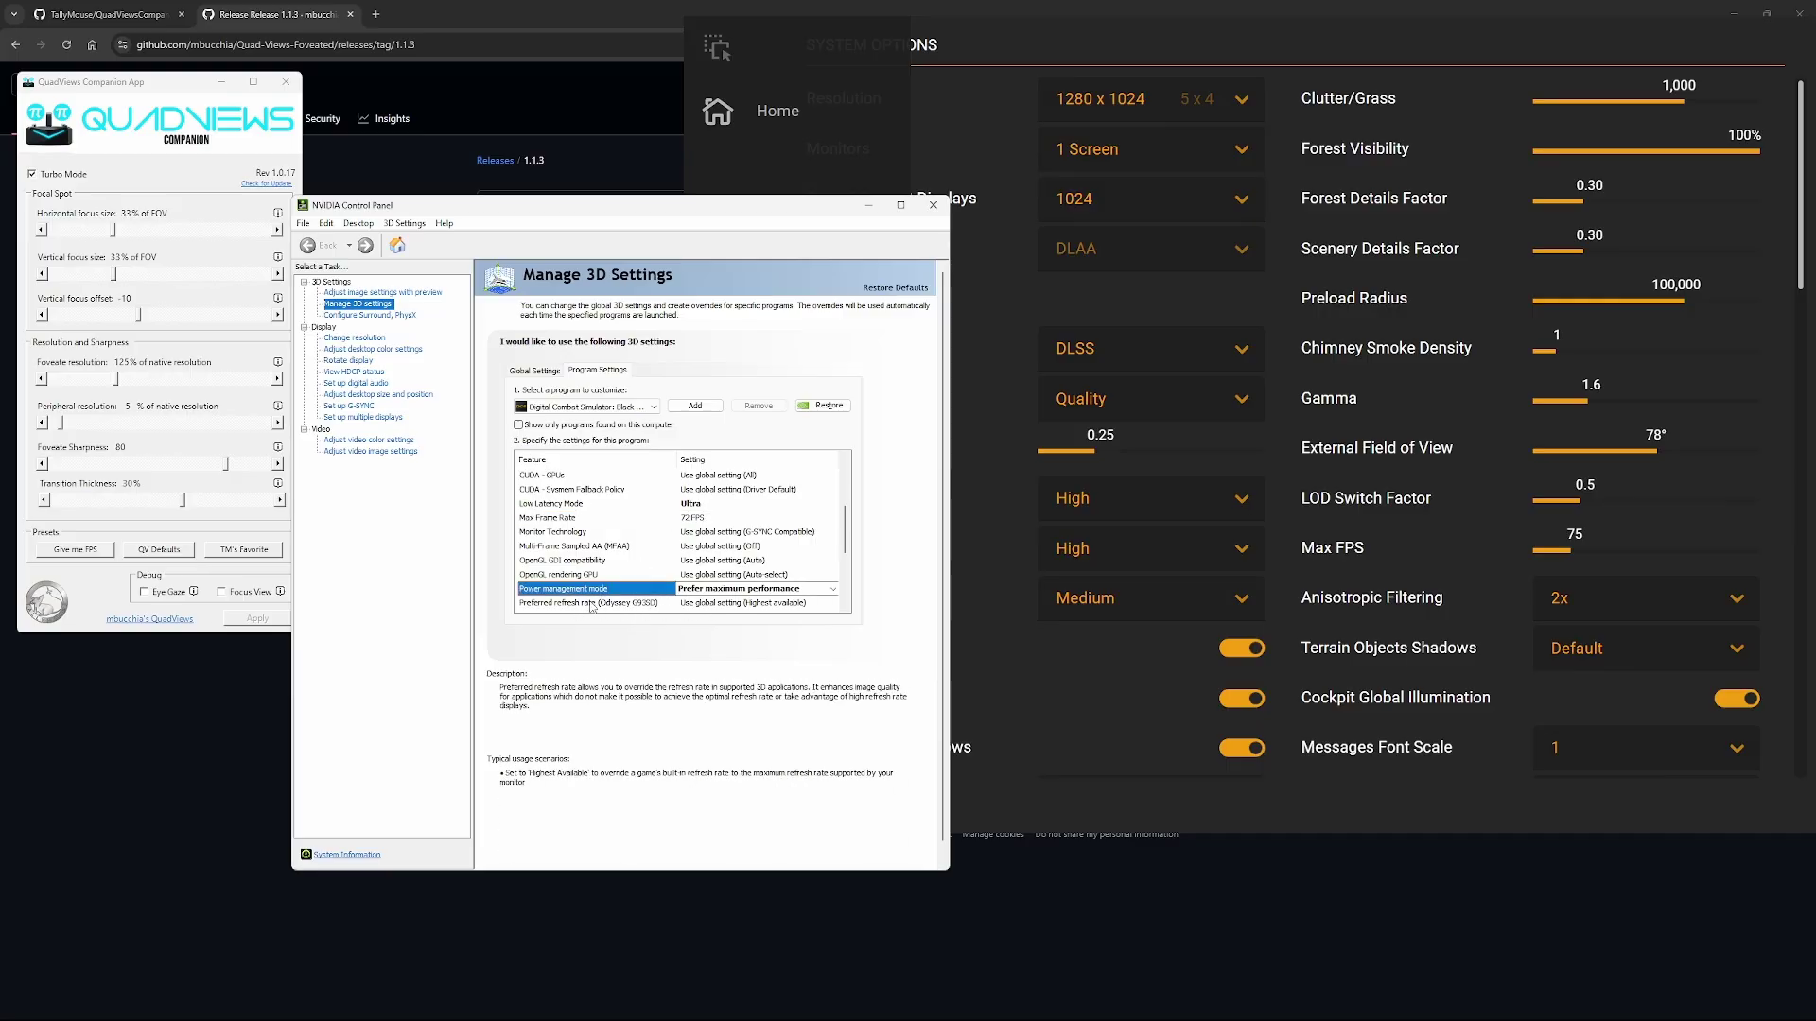
# Step: Examine the Power management mode and Virtual Reality pre-rendered frames choices in the Digital Combat Simulator program settings
pyautogui.click(757, 588)
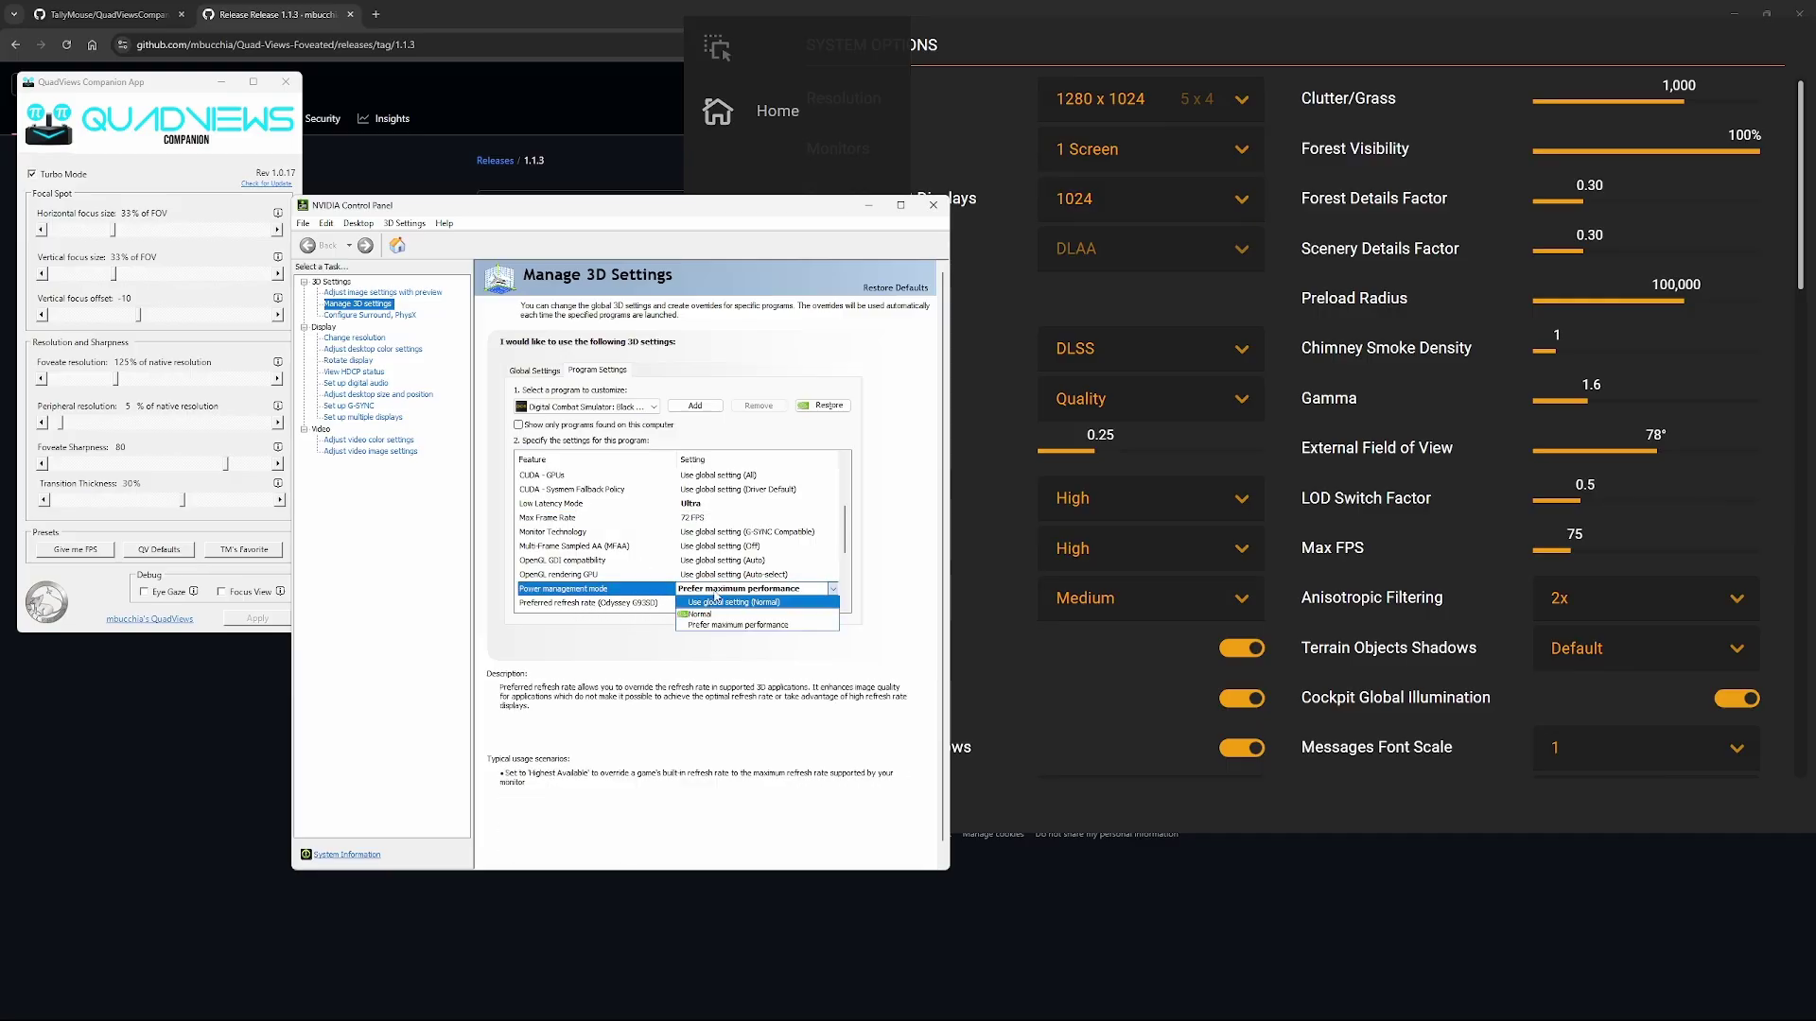
pyautogui.click(743, 598)
pyautogui.moveTo(844, 521); pyautogui.dragTo(848, 579)
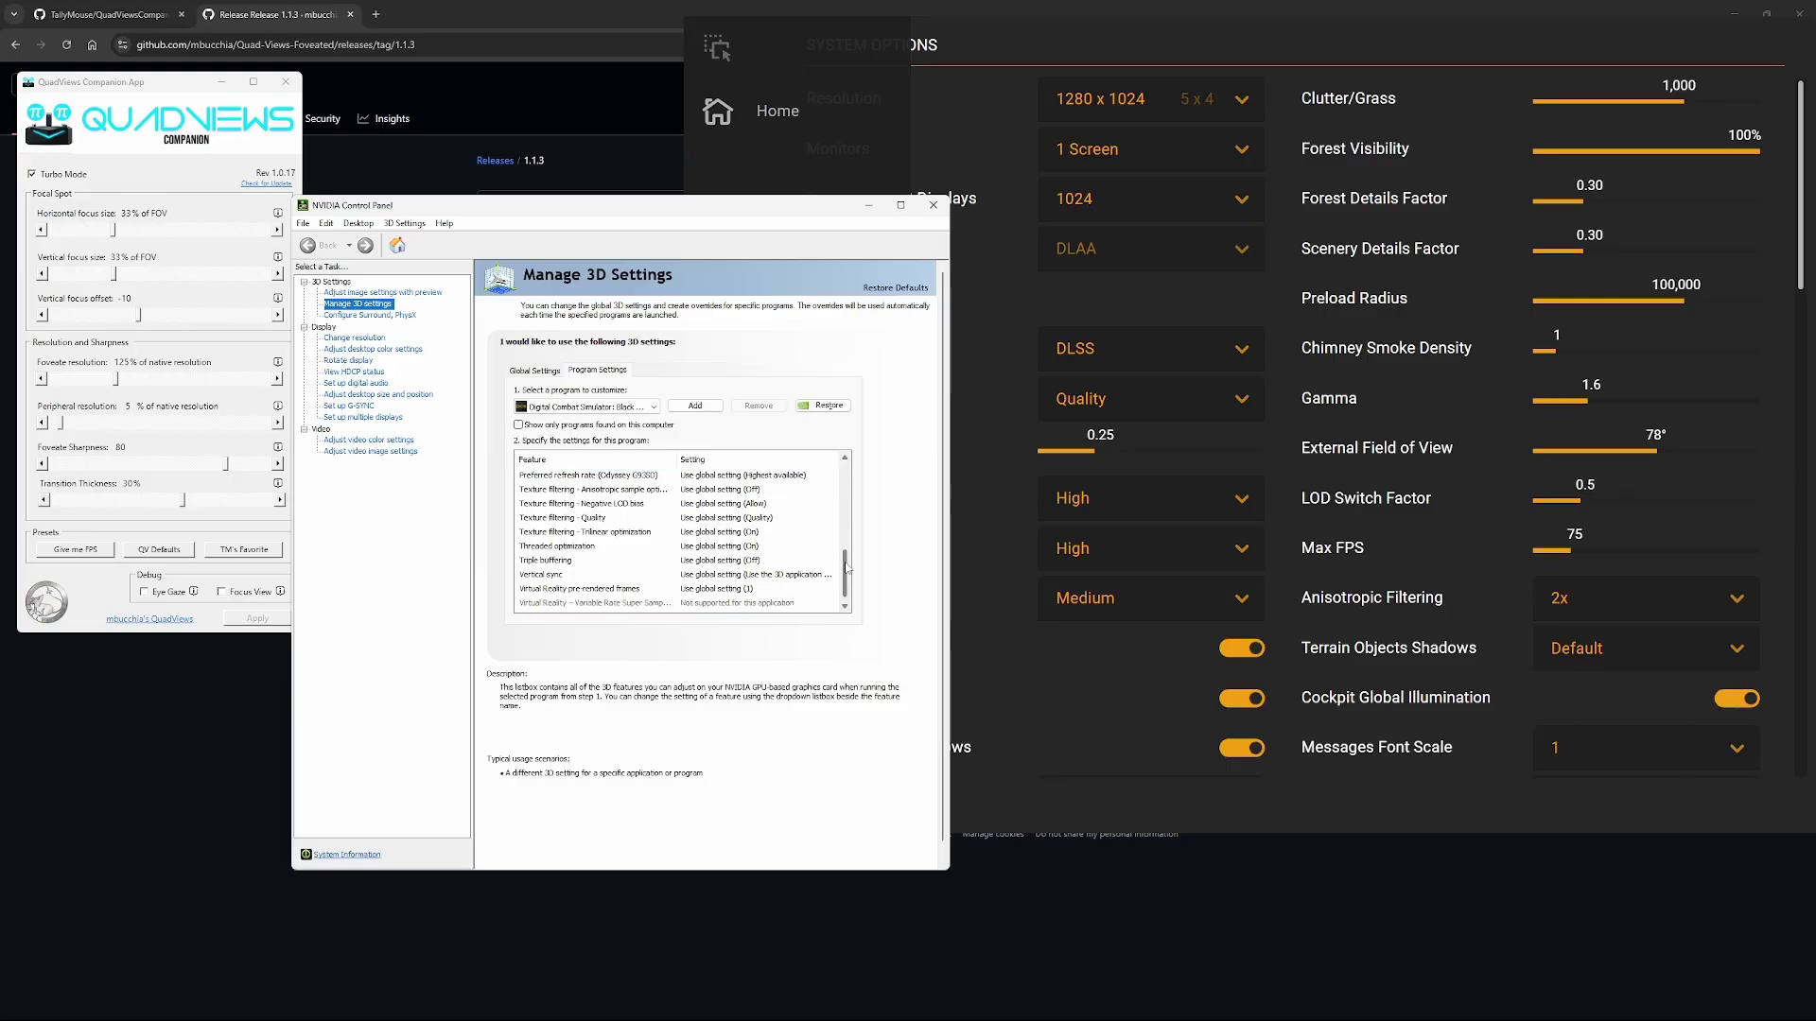
pyautogui.moveTo(777, 602)
pyautogui.click(555, 590)
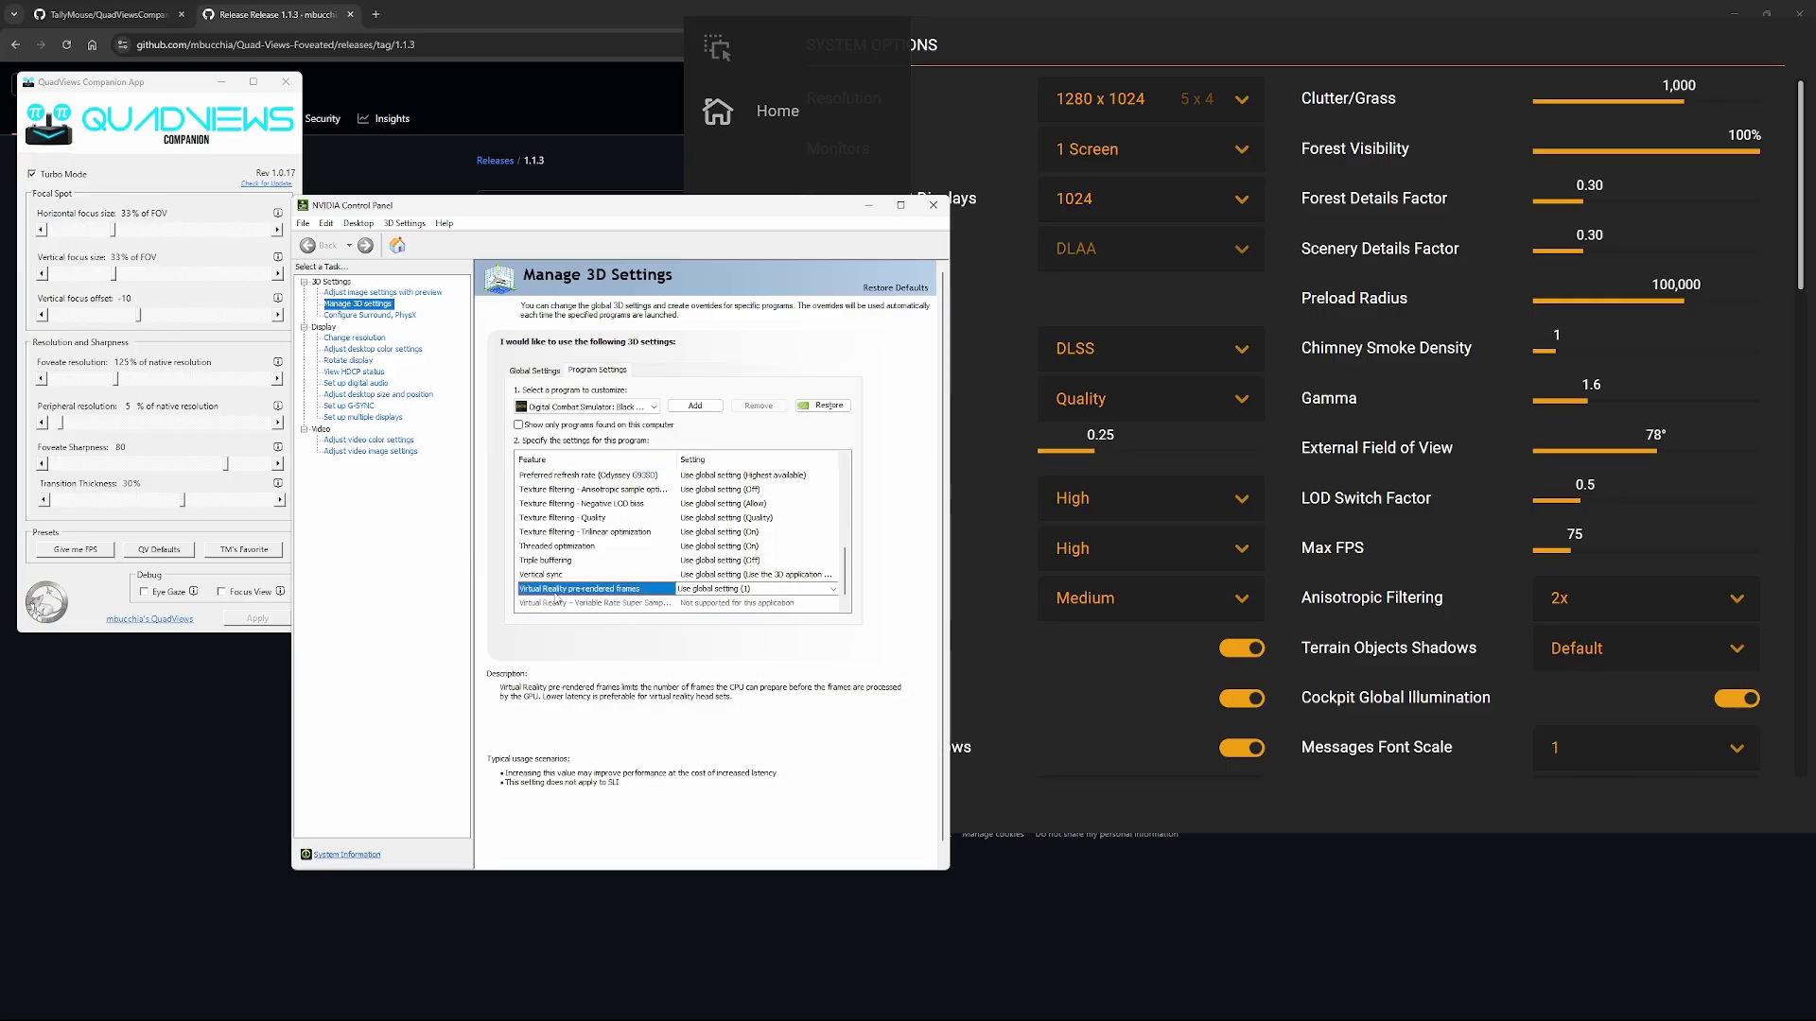
pyautogui.moveTo(606, 596)
pyautogui.moveTo(719, 603)
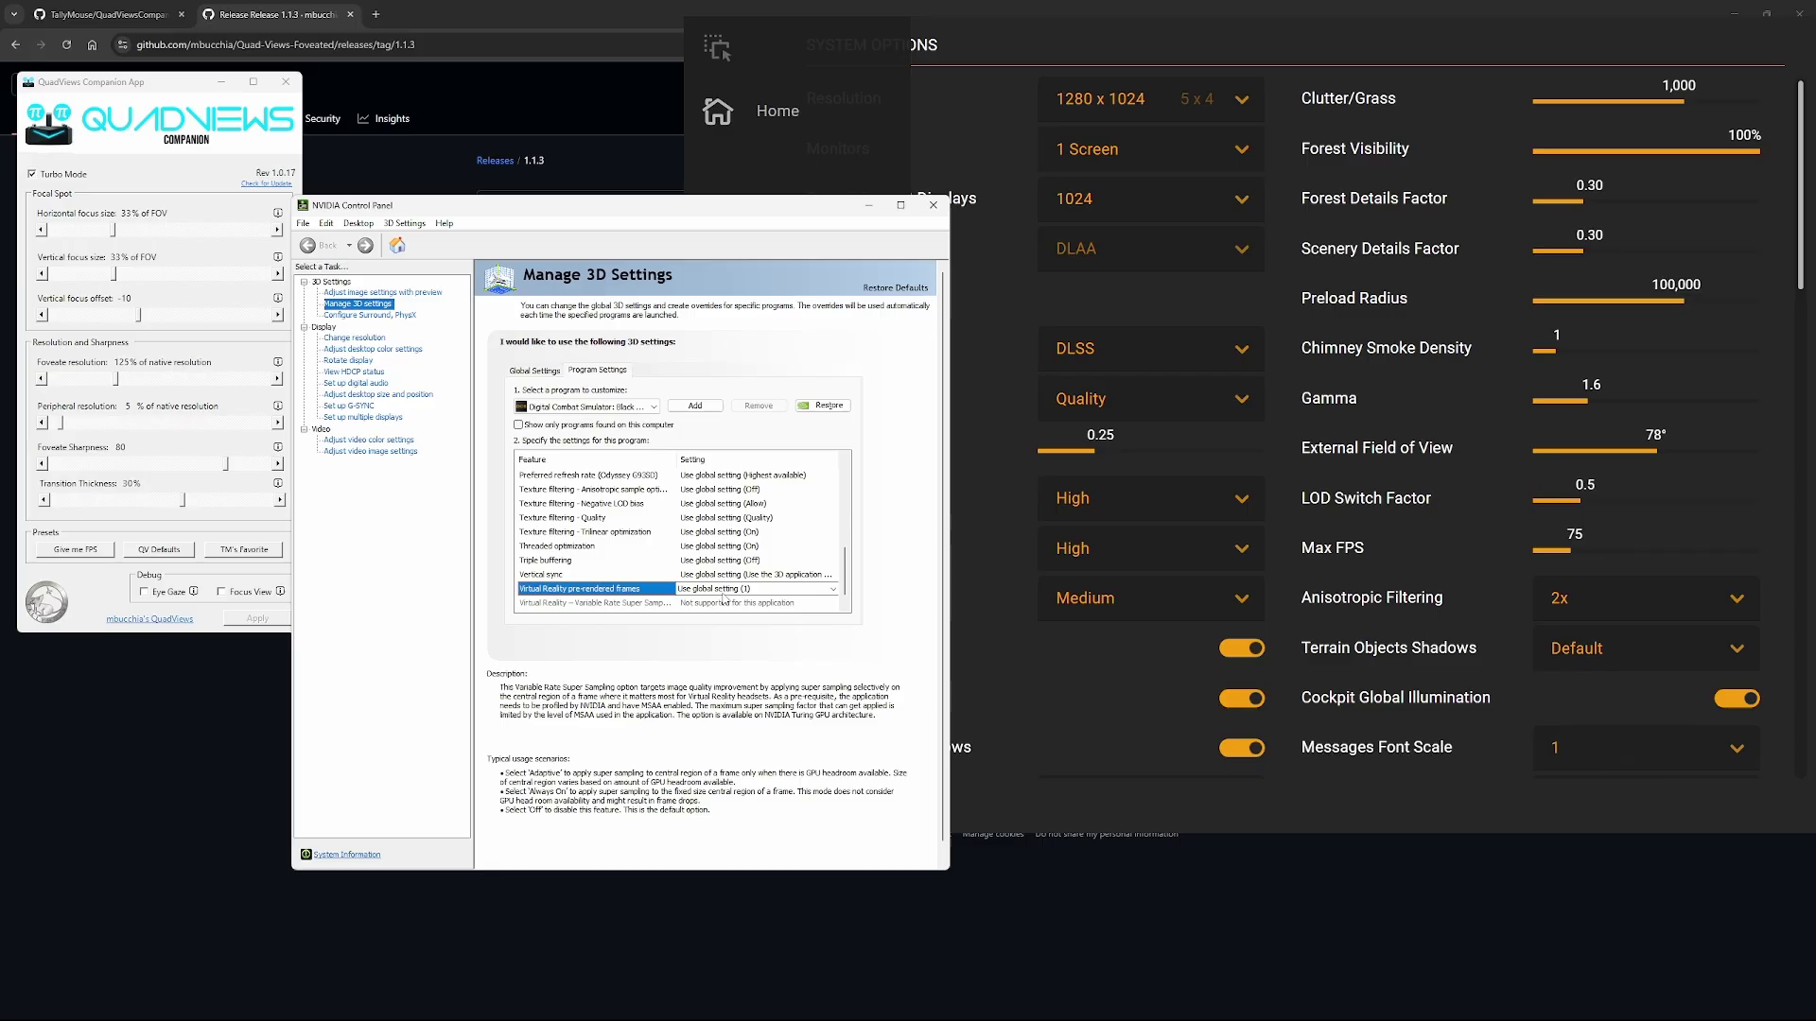
pyautogui.click(724, 590)
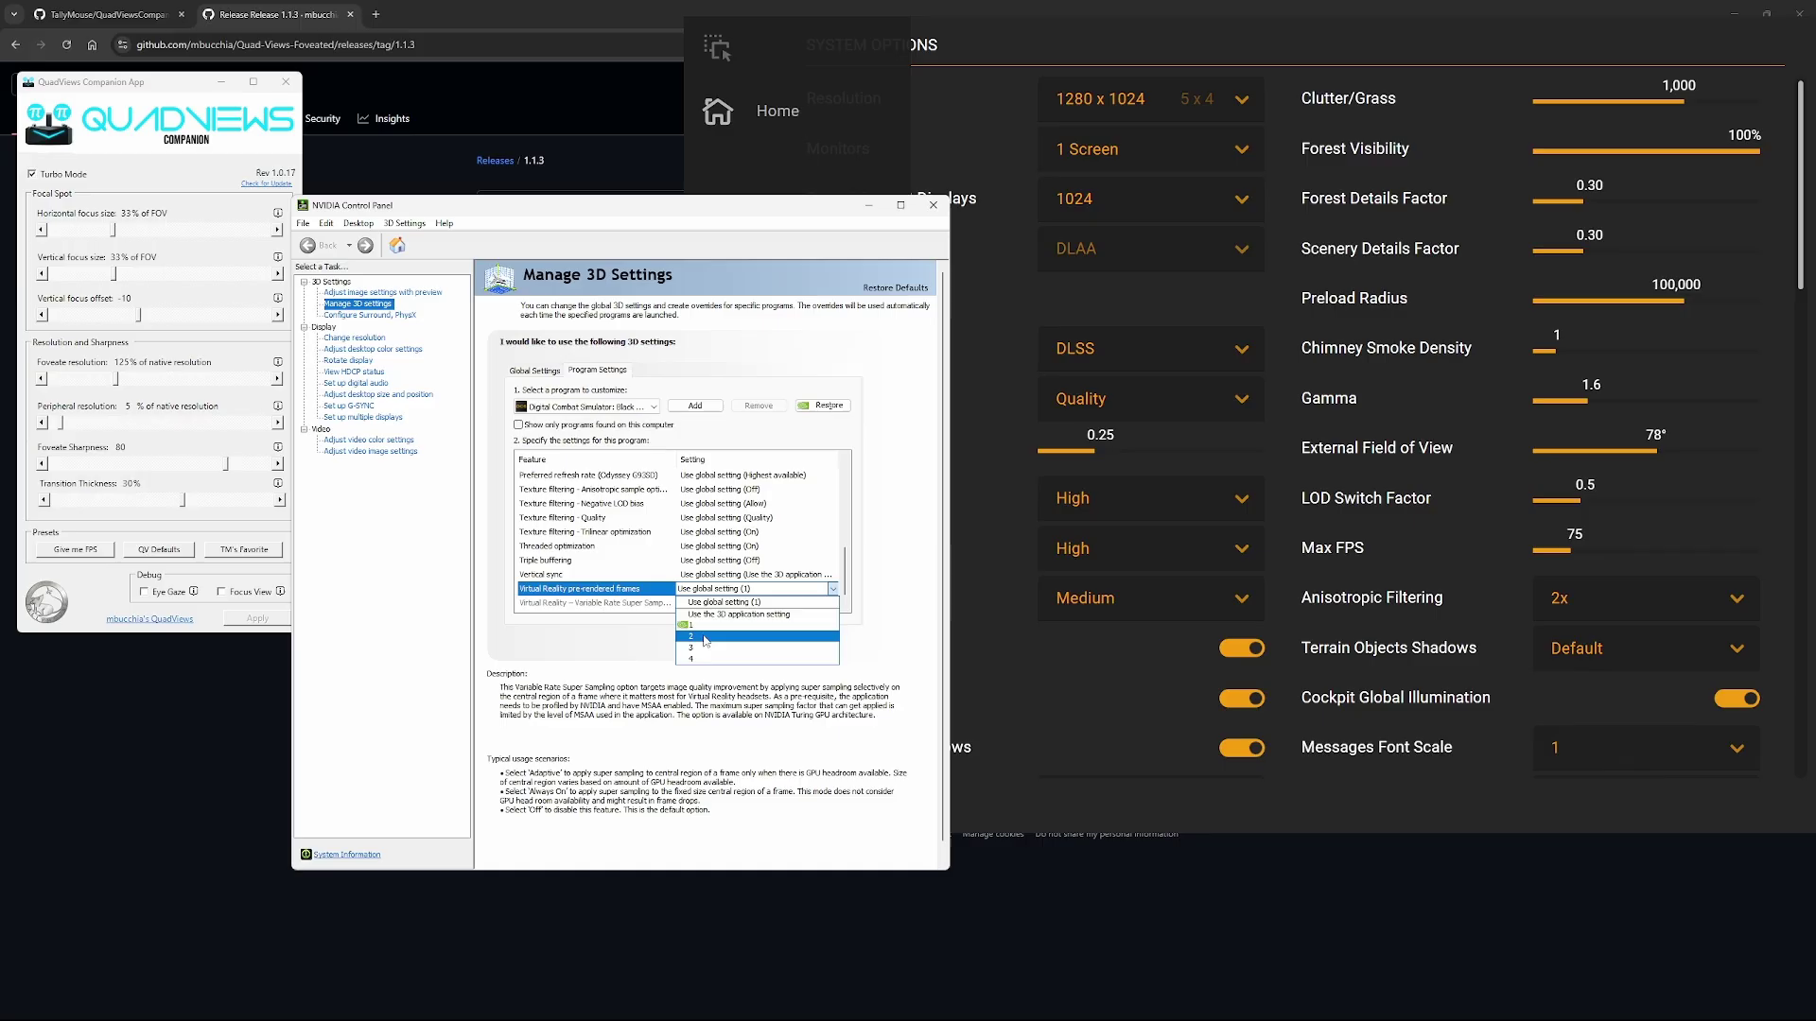
pyautogui.click(876, 602)
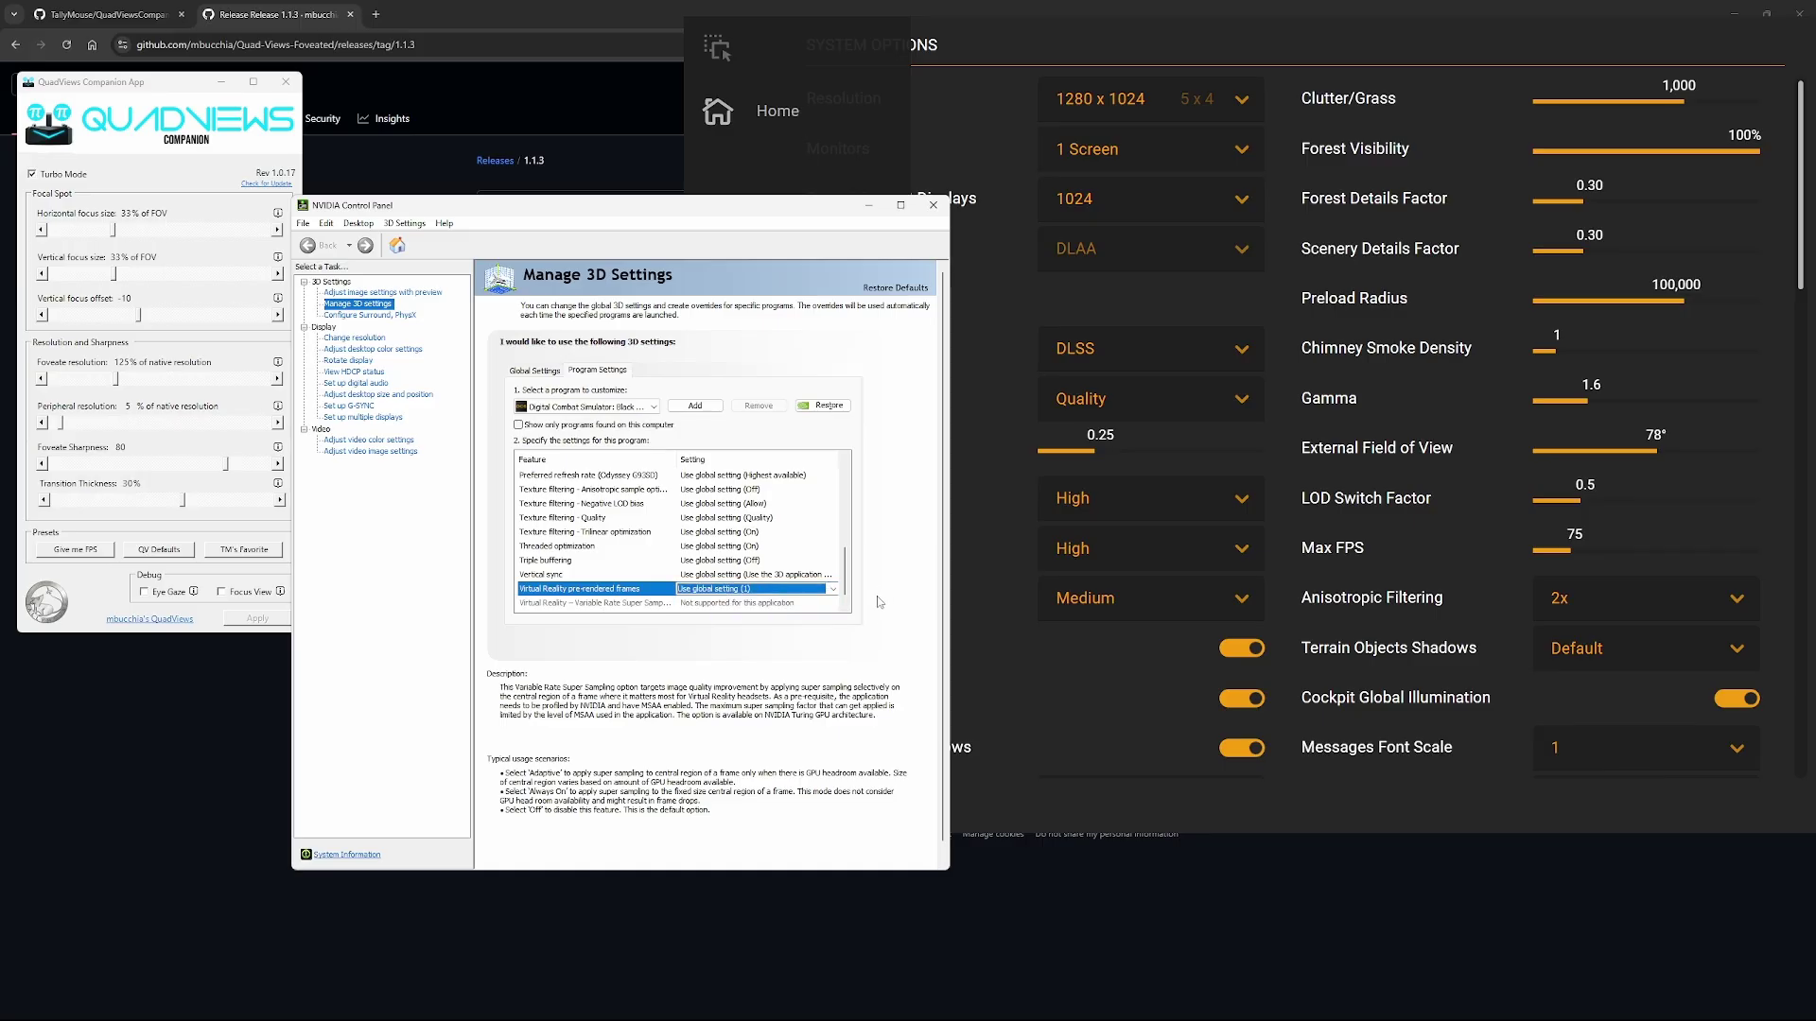
pyautogui.scroll(-1, 853, 579)
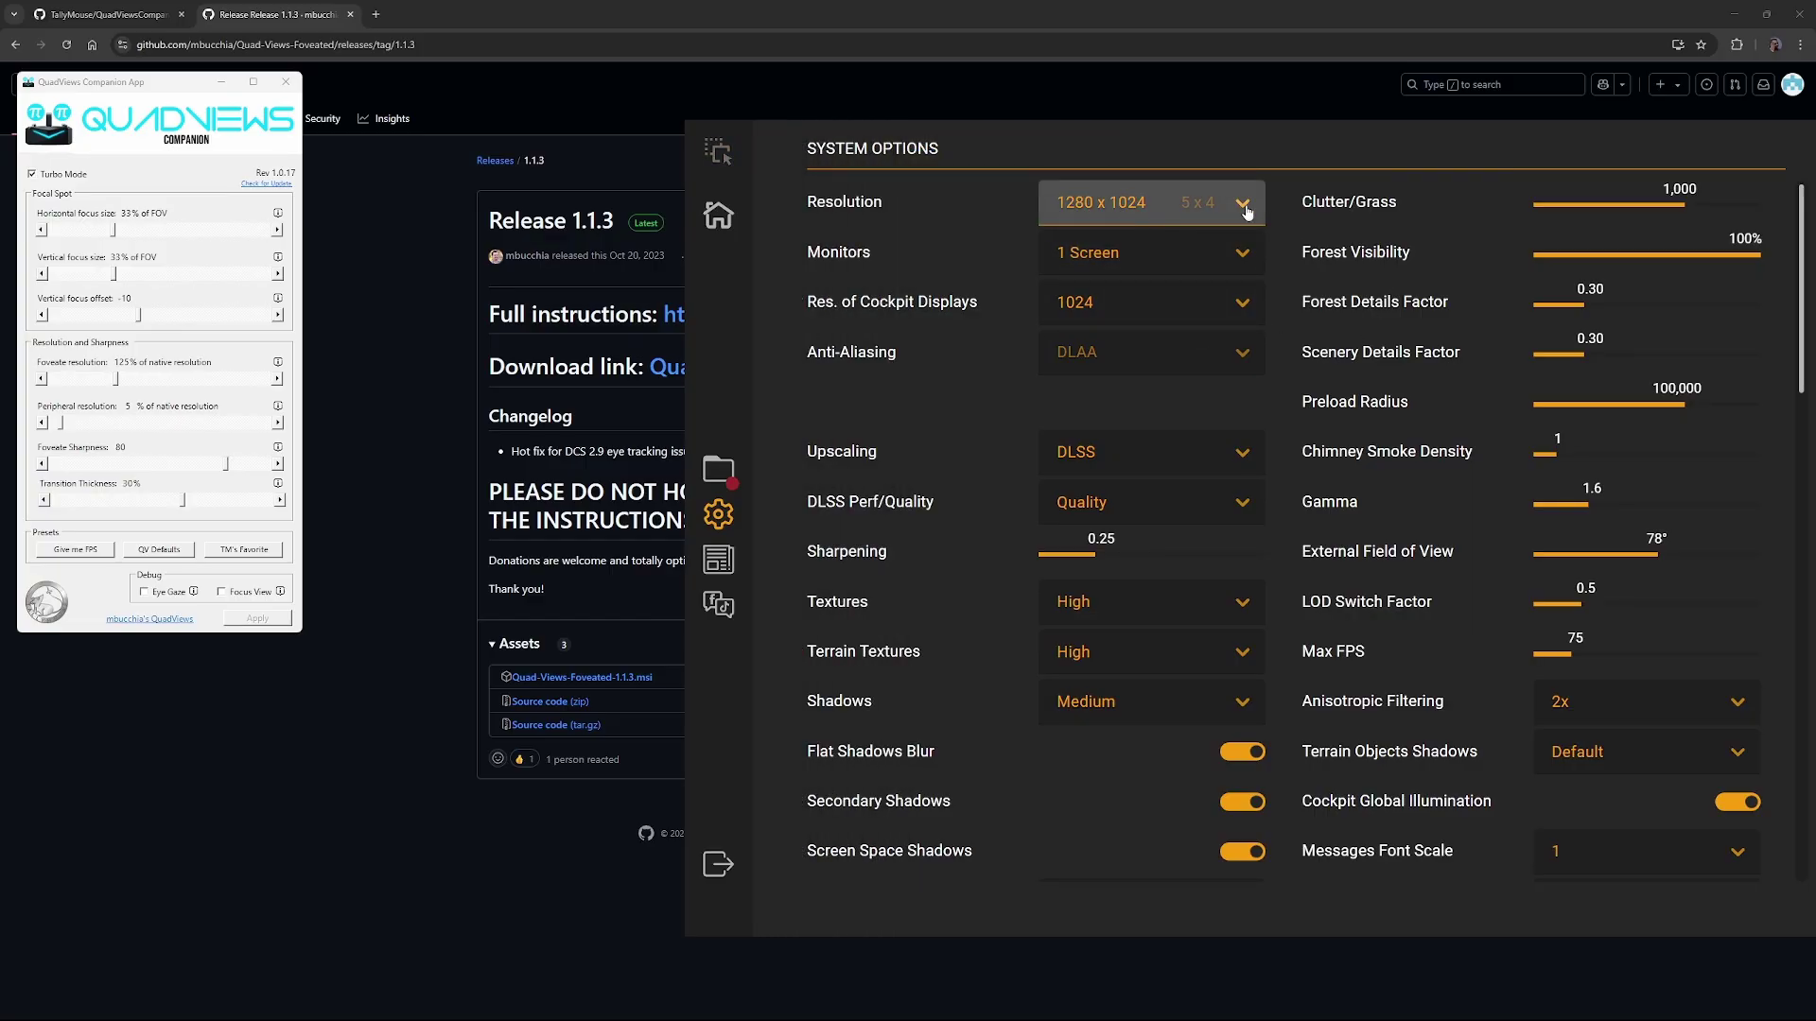
# Step: In the DCS system options, keep Resolution at 1280 x 1024 and view the choices for Res. of Cockpit Displays
pyautogui.click(1243, 204)
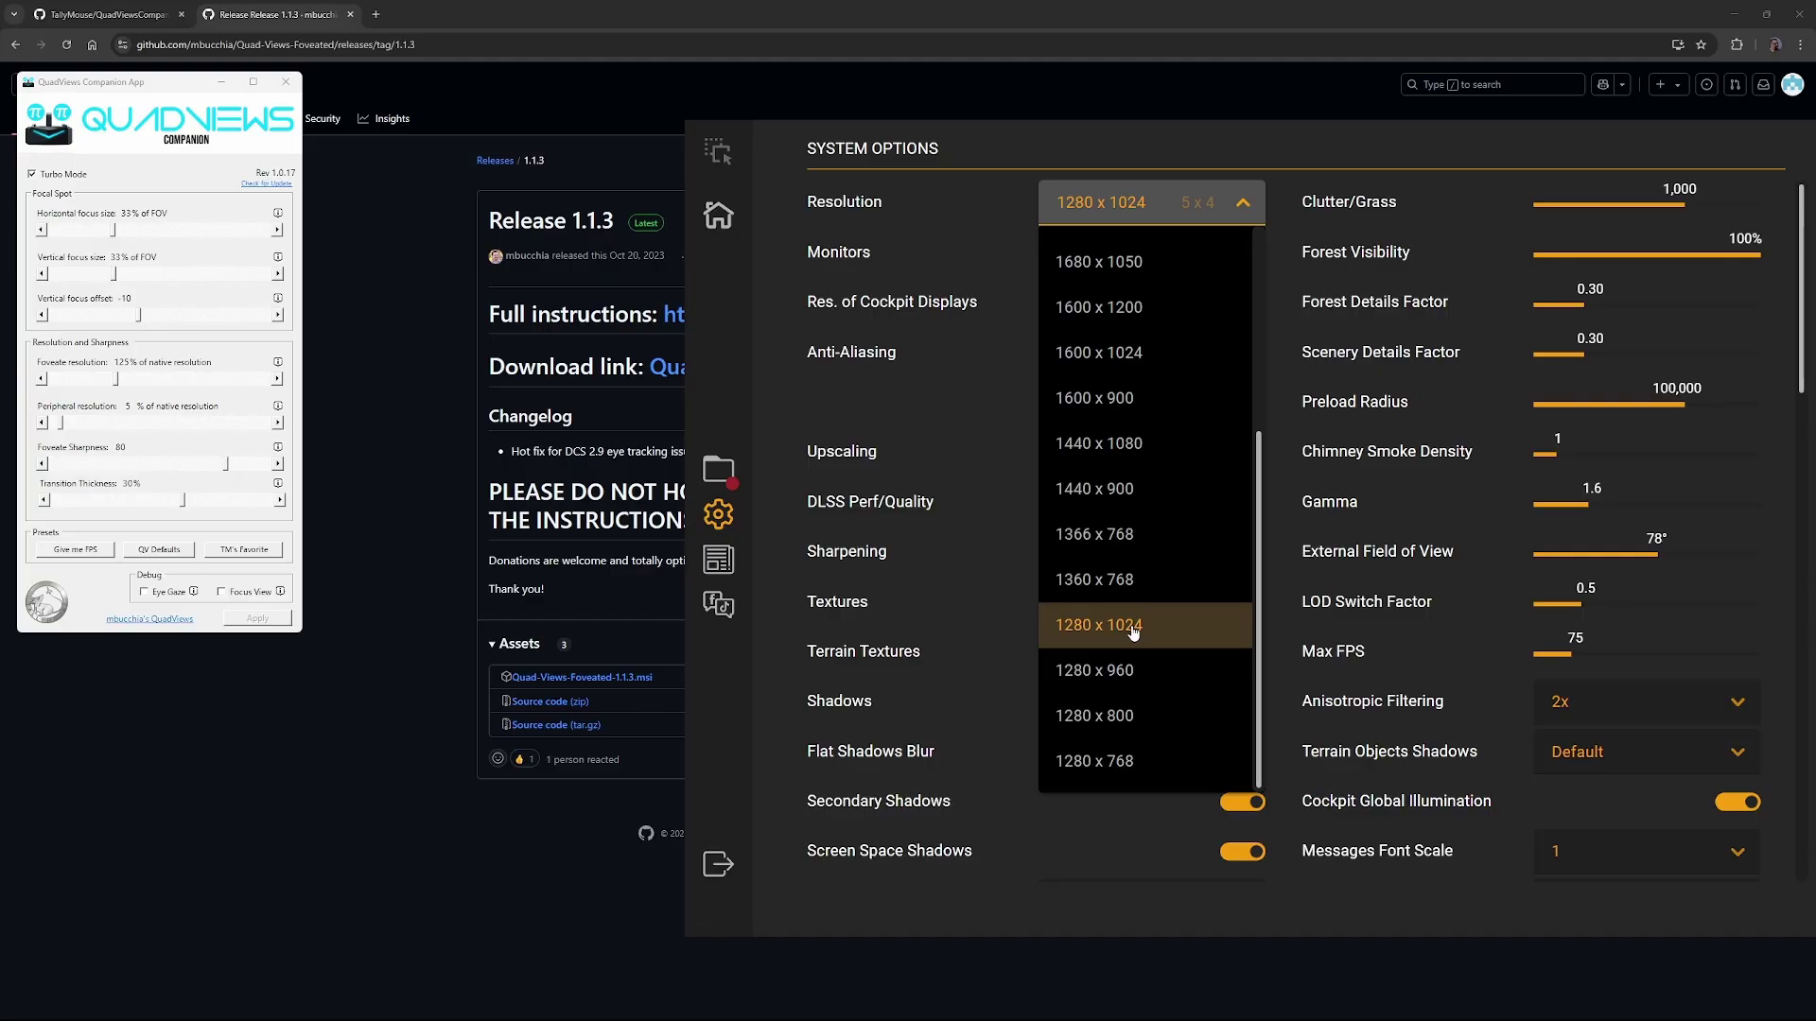
pyautogui.click(1134, 631)
pyautogui.click(822, 317)
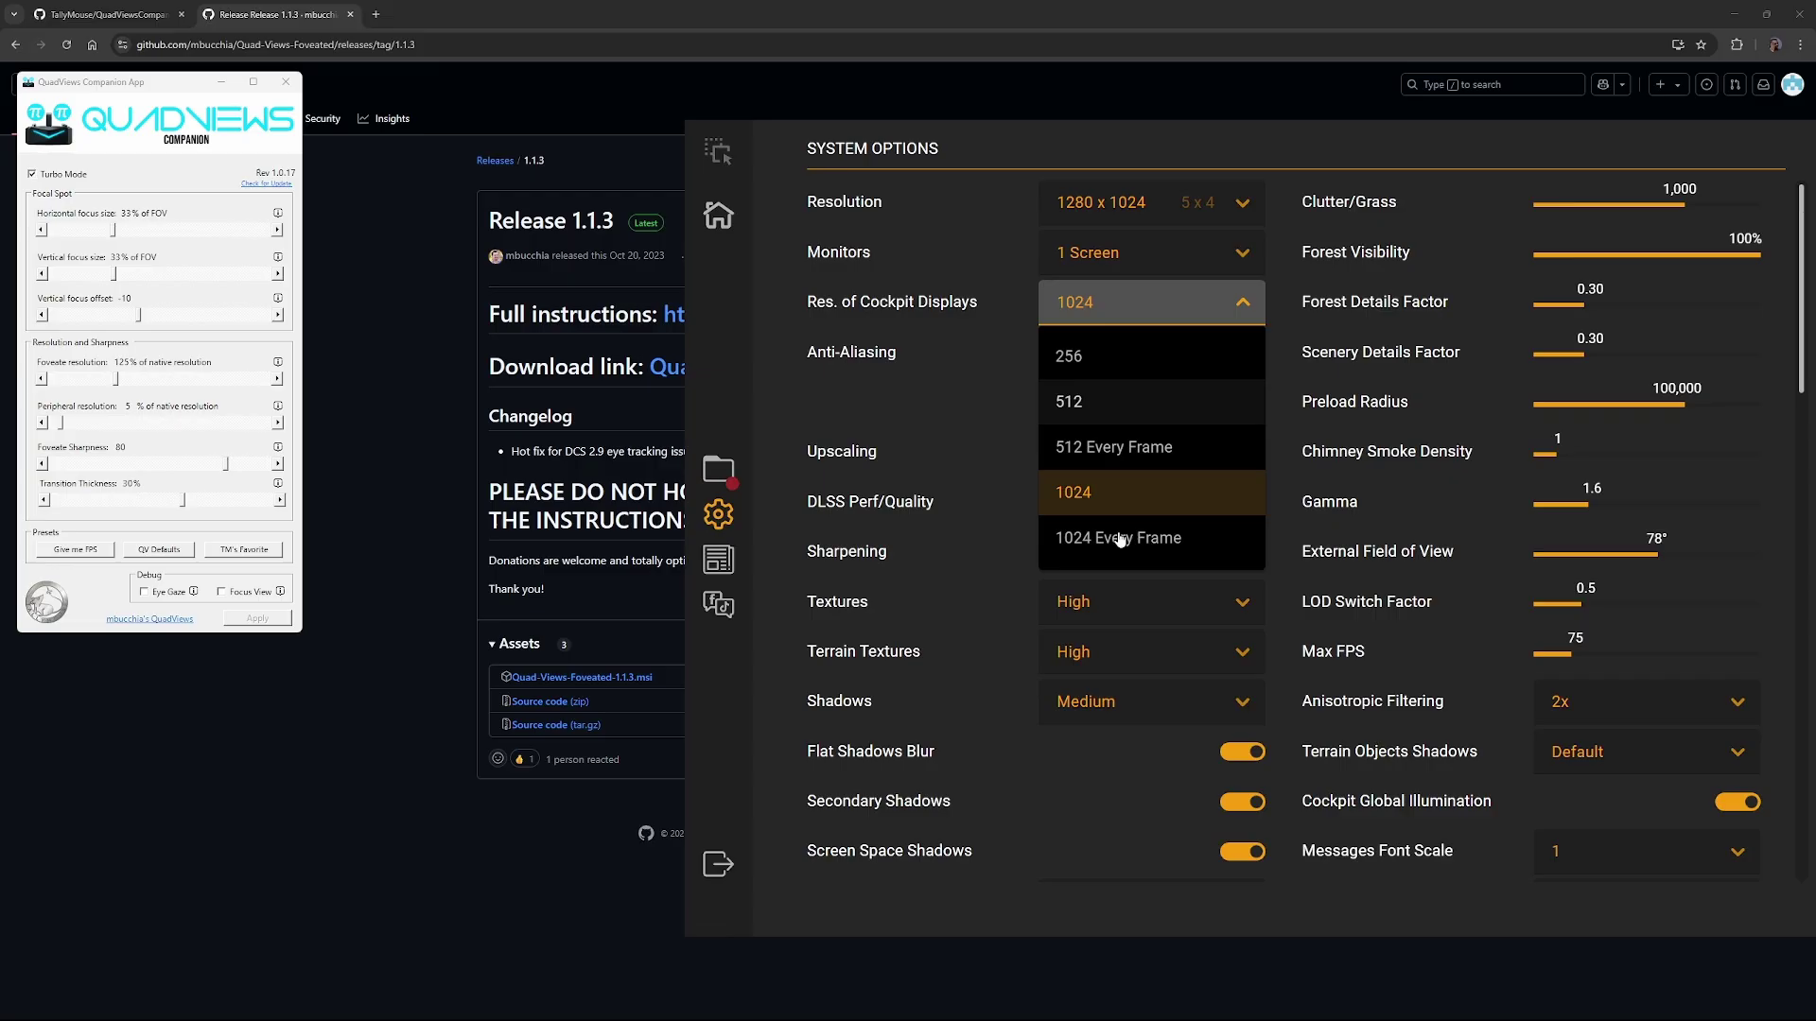
pyautogui.click(887, 433)
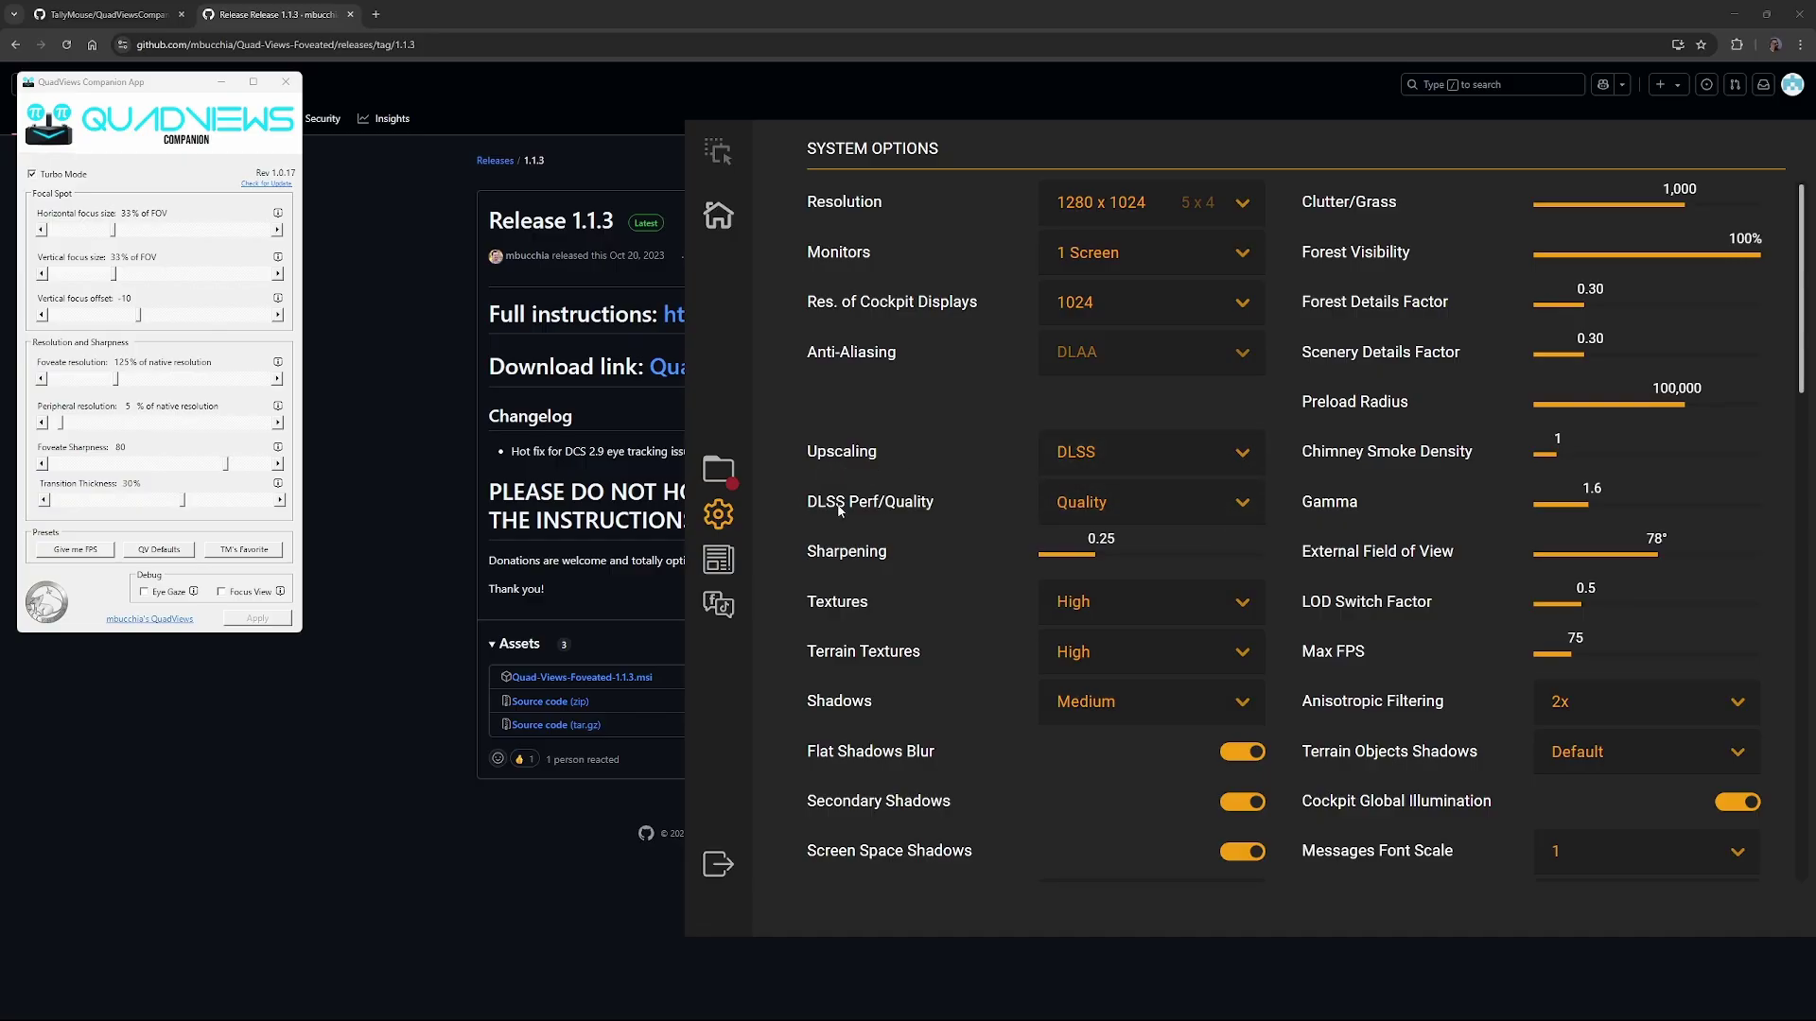
# Step: View the available choices for DLSS Perf/Quality and Textures without changing either setting
pyautogui.click(1247, 513)
pyautogui.click(1246, 512)
pyautogui.click(1182, 601)
pyautogui.click(1175, 607)
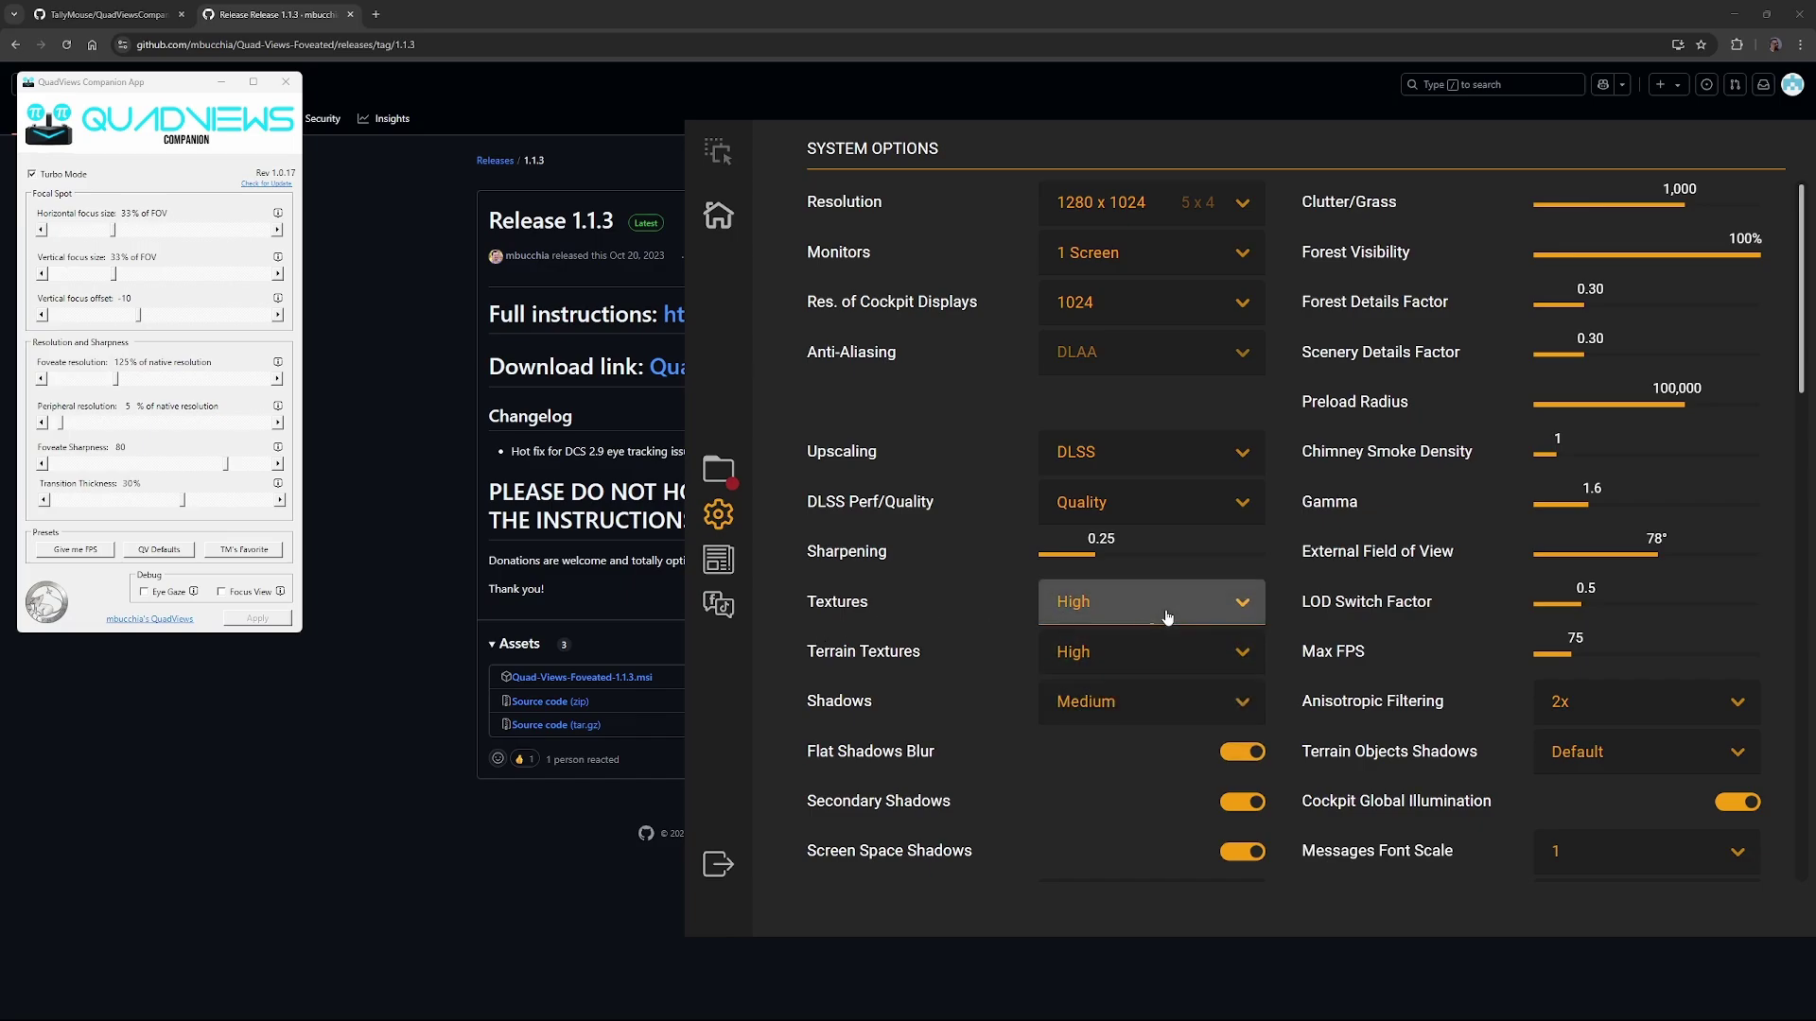
pyautogui.click(1168, 615)
pyautogui.click(1183, 617)
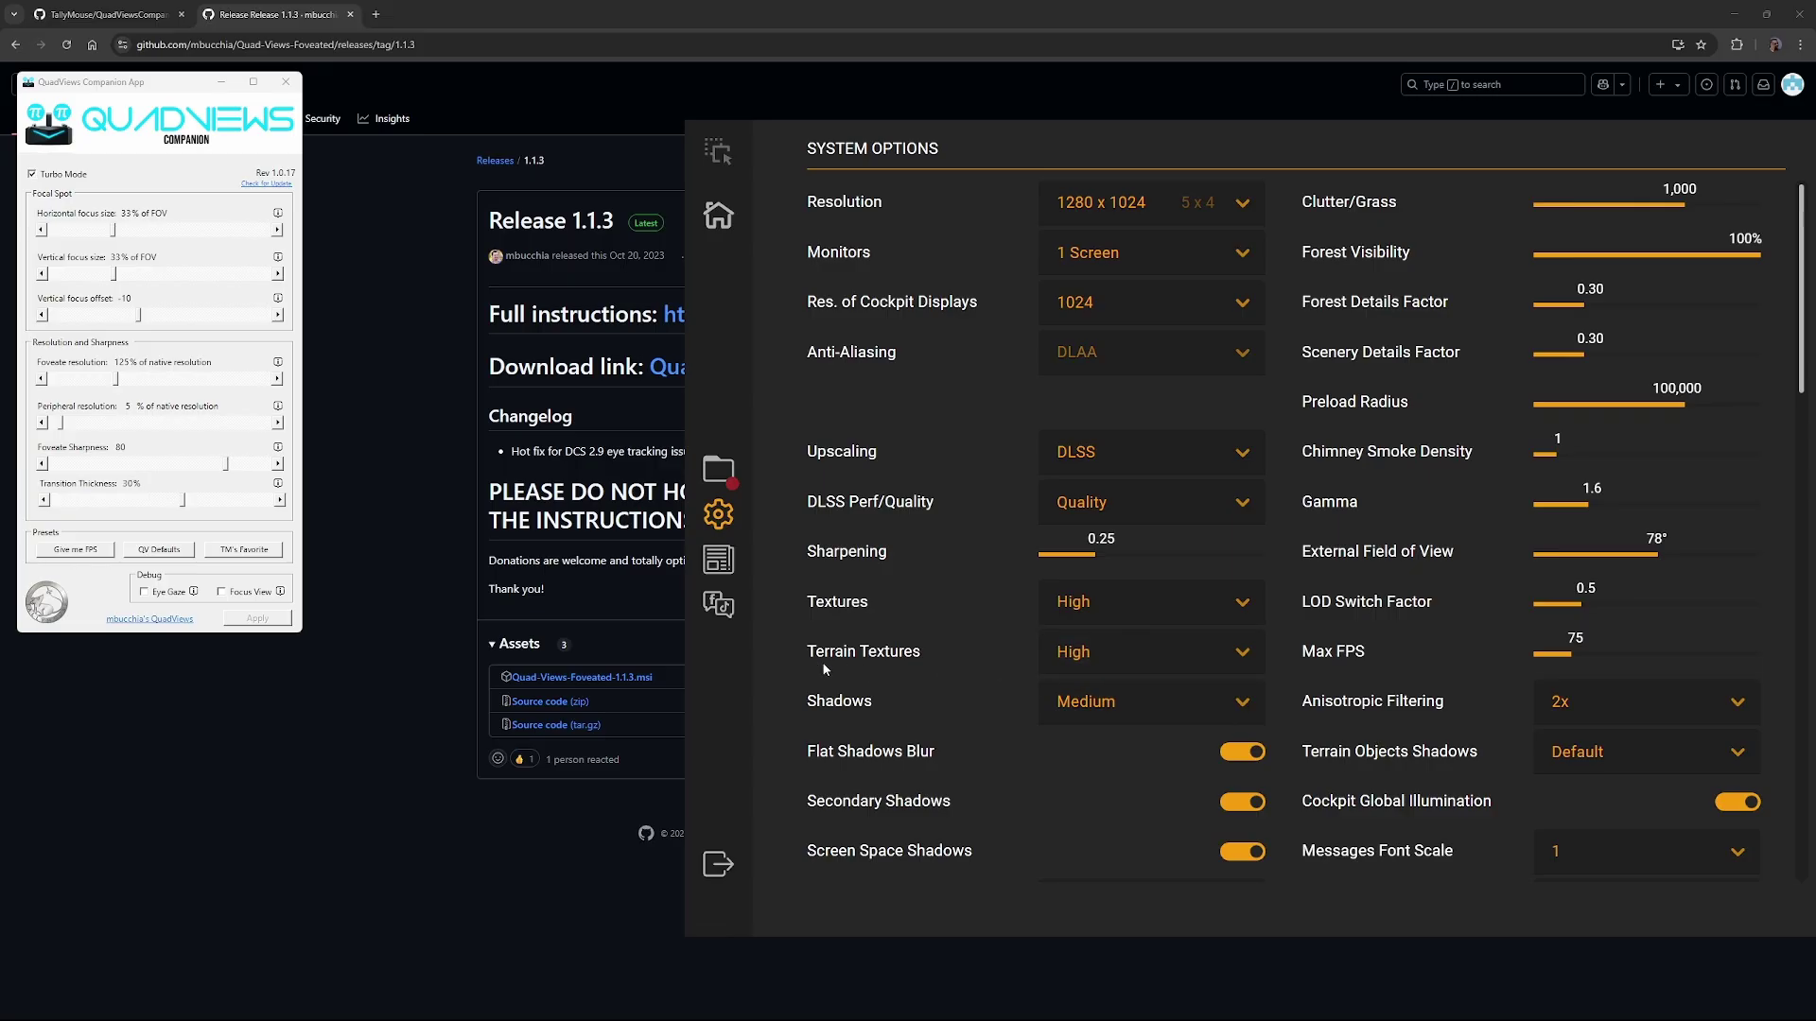
# Step: Check the Terrain Textures and Shadows choices, keeping Shadows on Medium
pyautogui.click(1208, 651)
pyautogui.click(1254, 735)
pyautogui.scroll(-1, 1343, 624)
pyautogui.click(1253, 629)
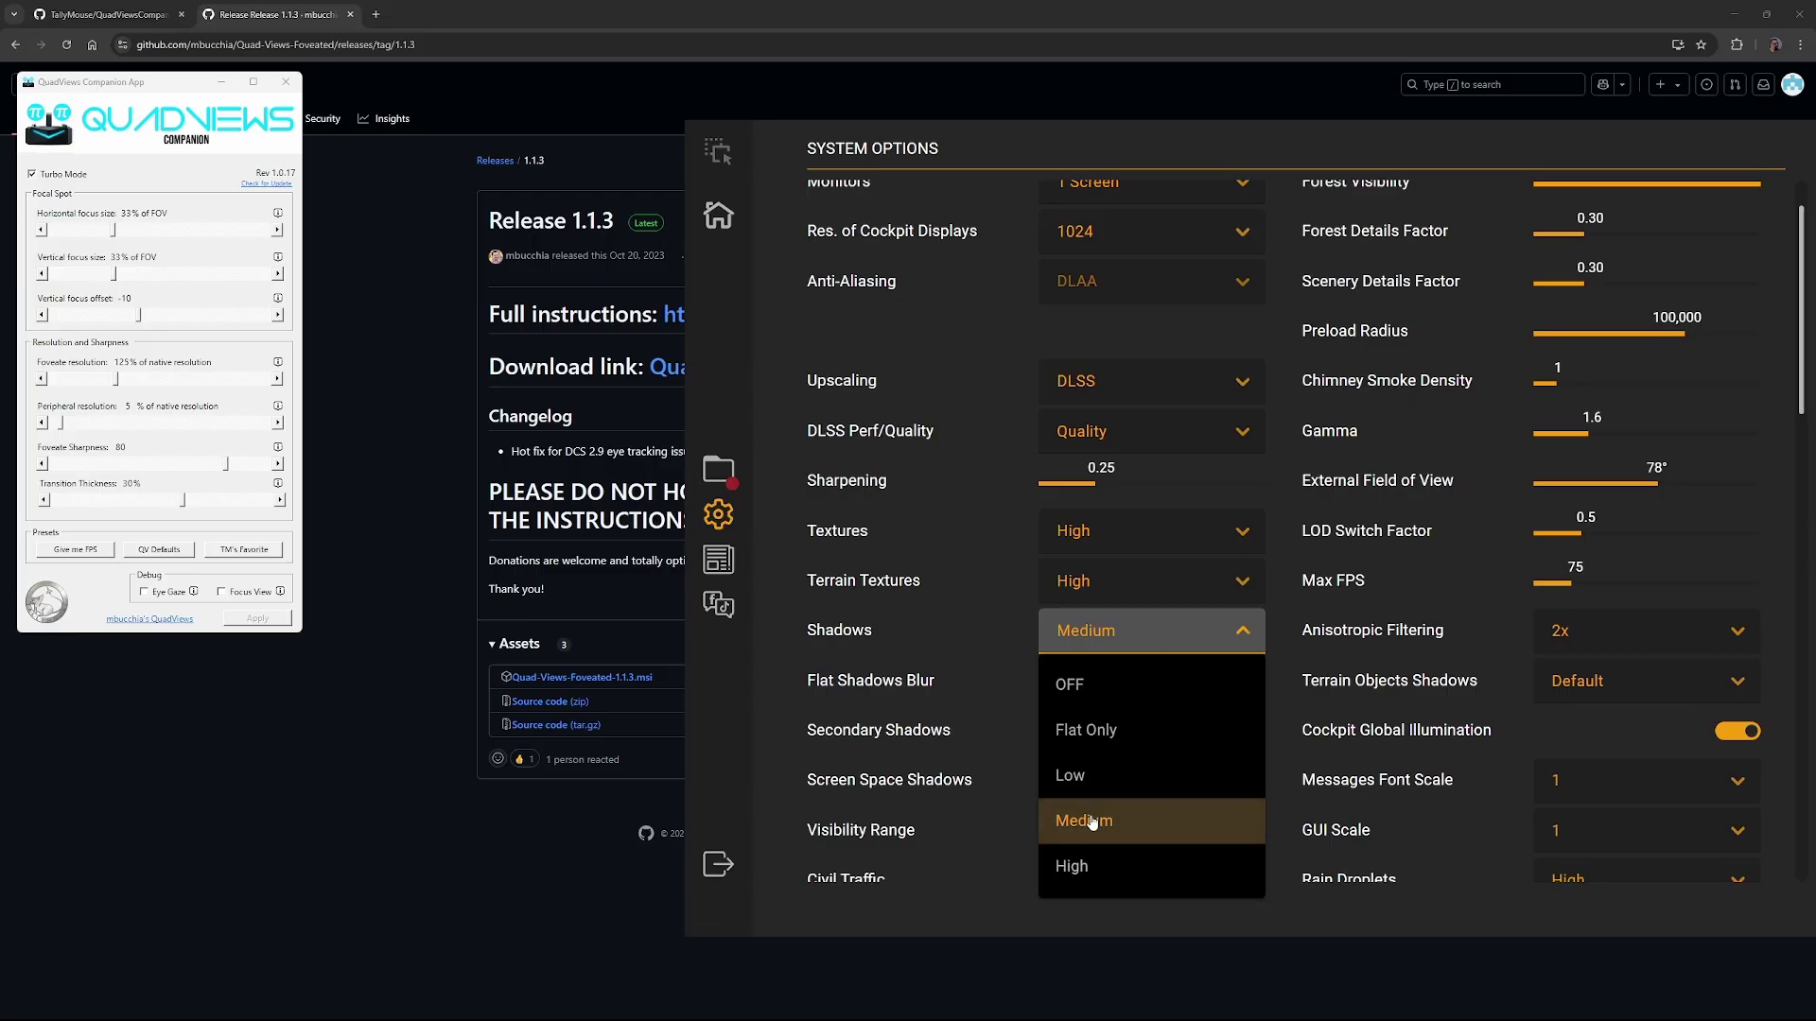
pyautogui.click(1281, 662)
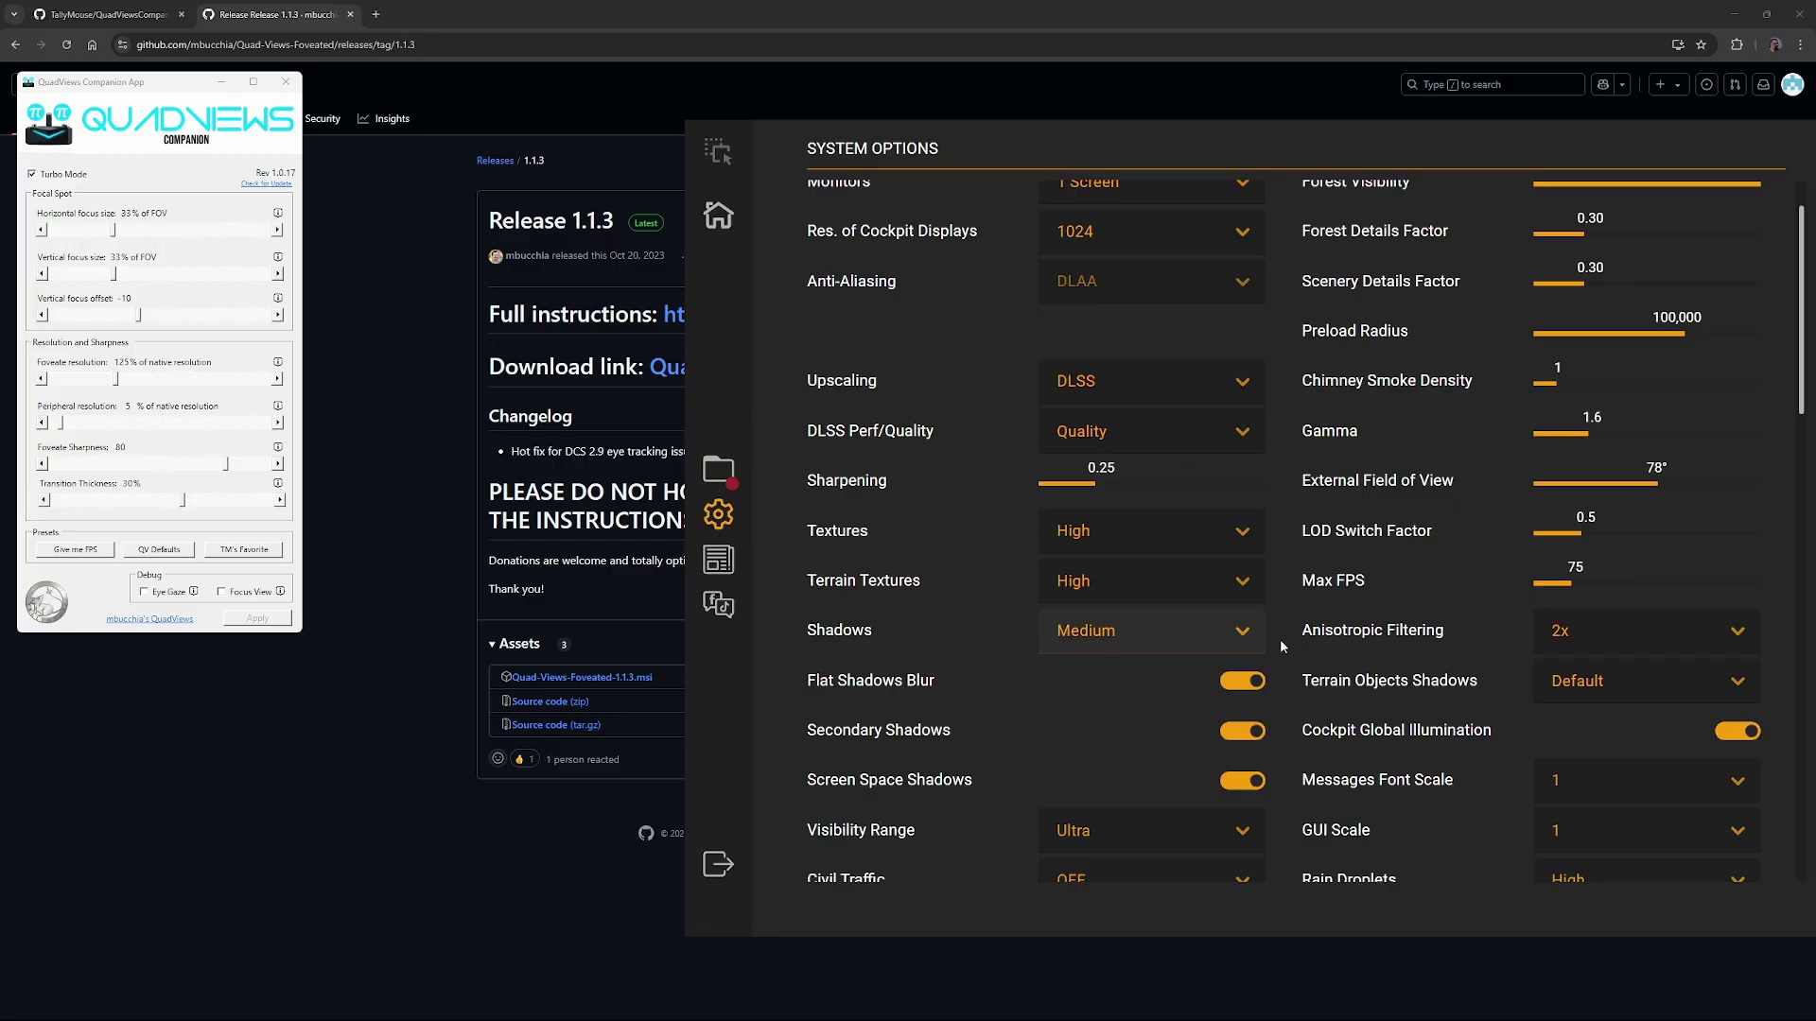
pyautogui.click(1127, 638)
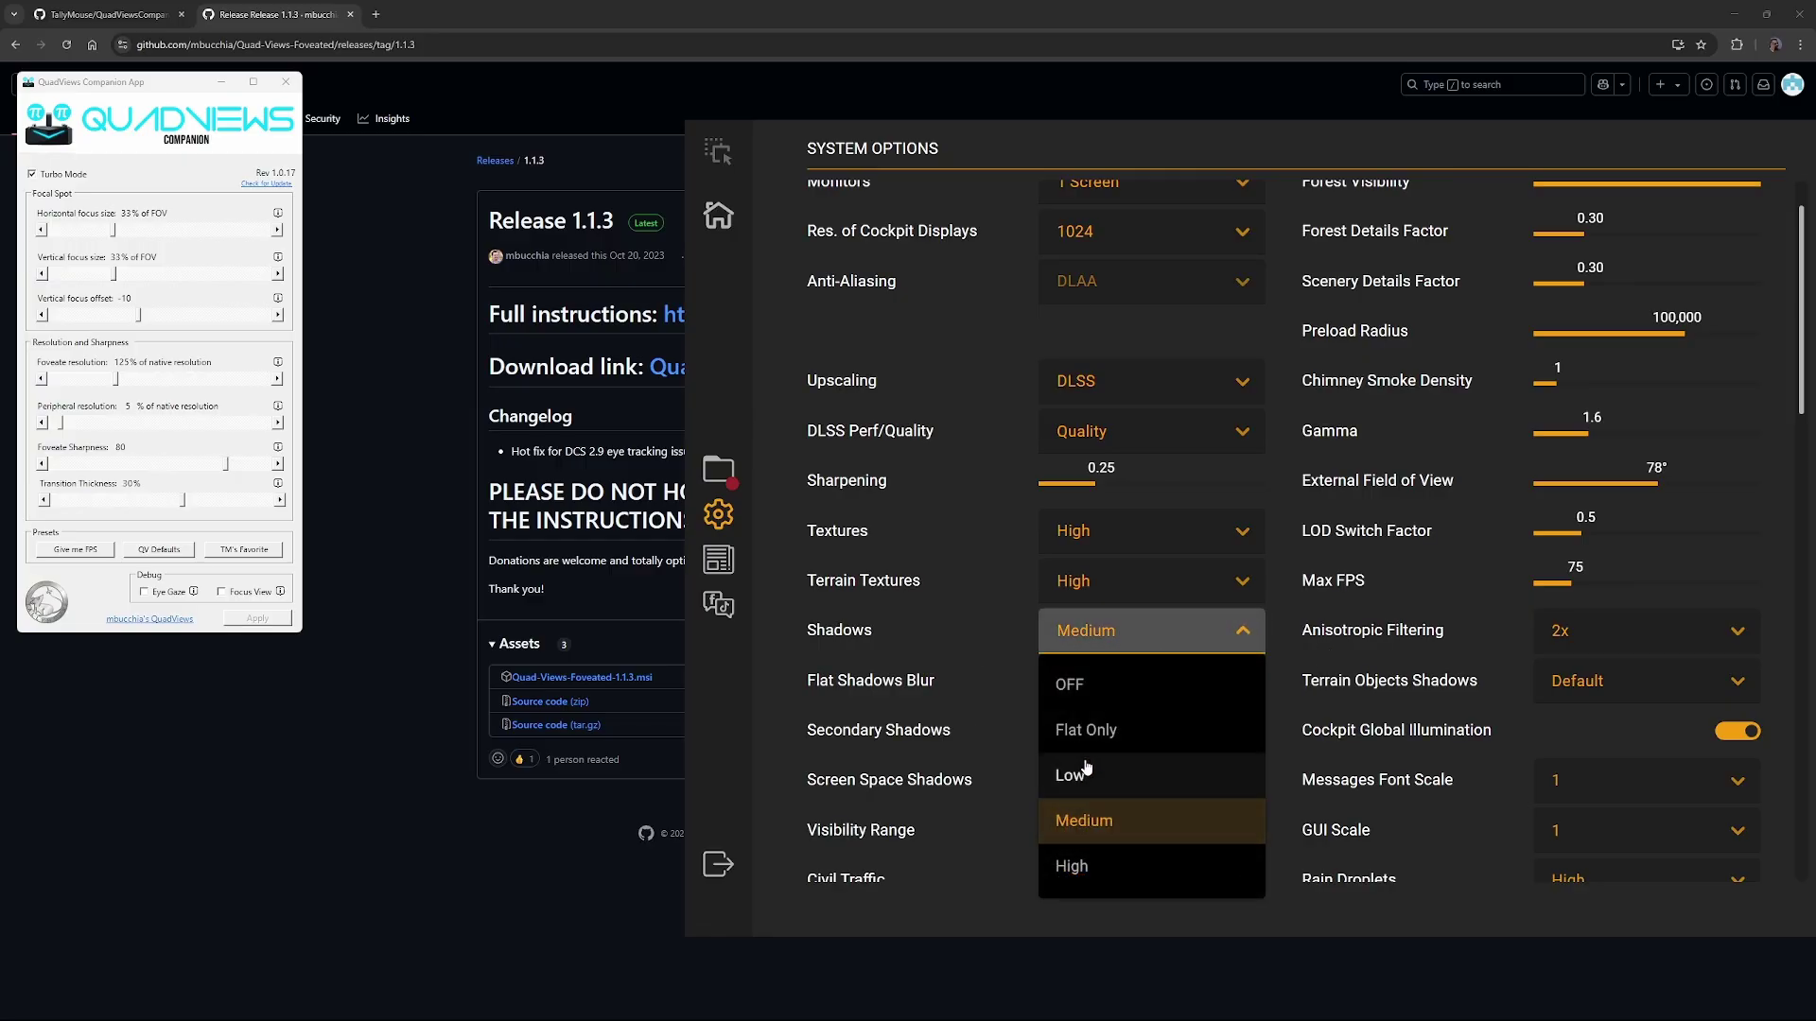
pyautogui.click(1135, 821)
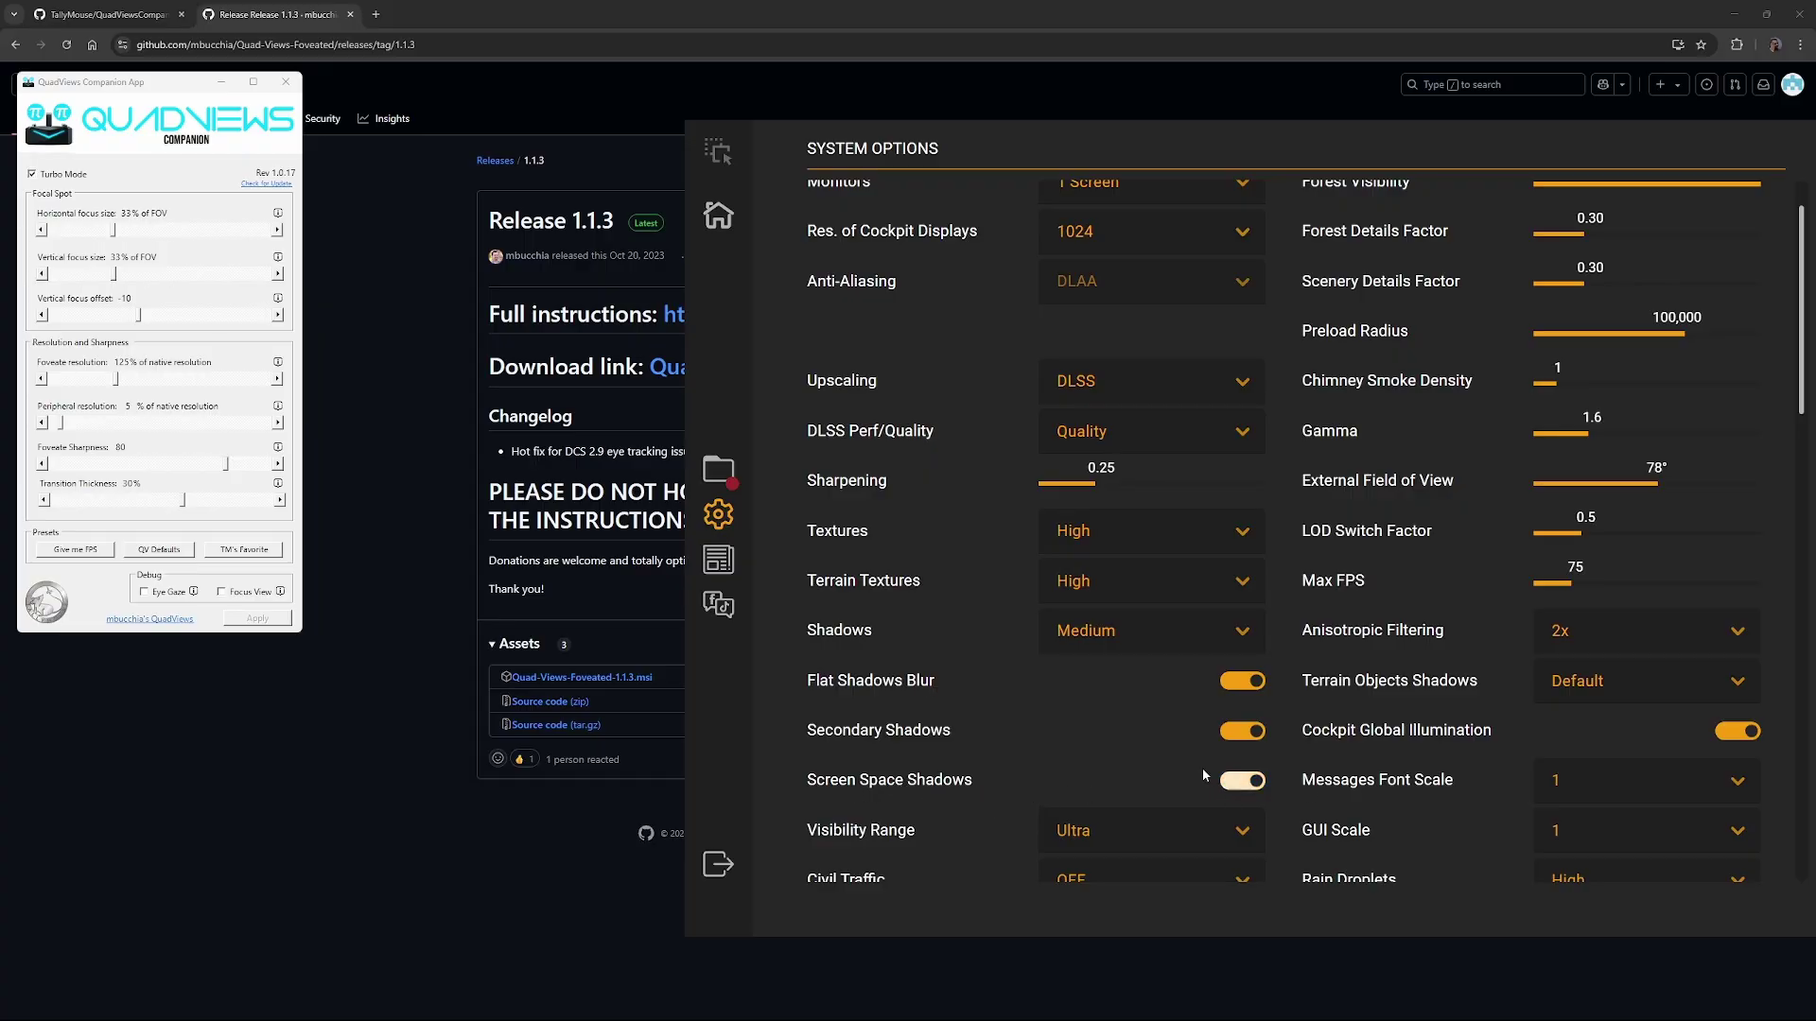
# Step: Review the Clutter/Grass slider and the forest, scenery, preload and gamma settings below it
pyautogui.scroll(1, 1142, 747)
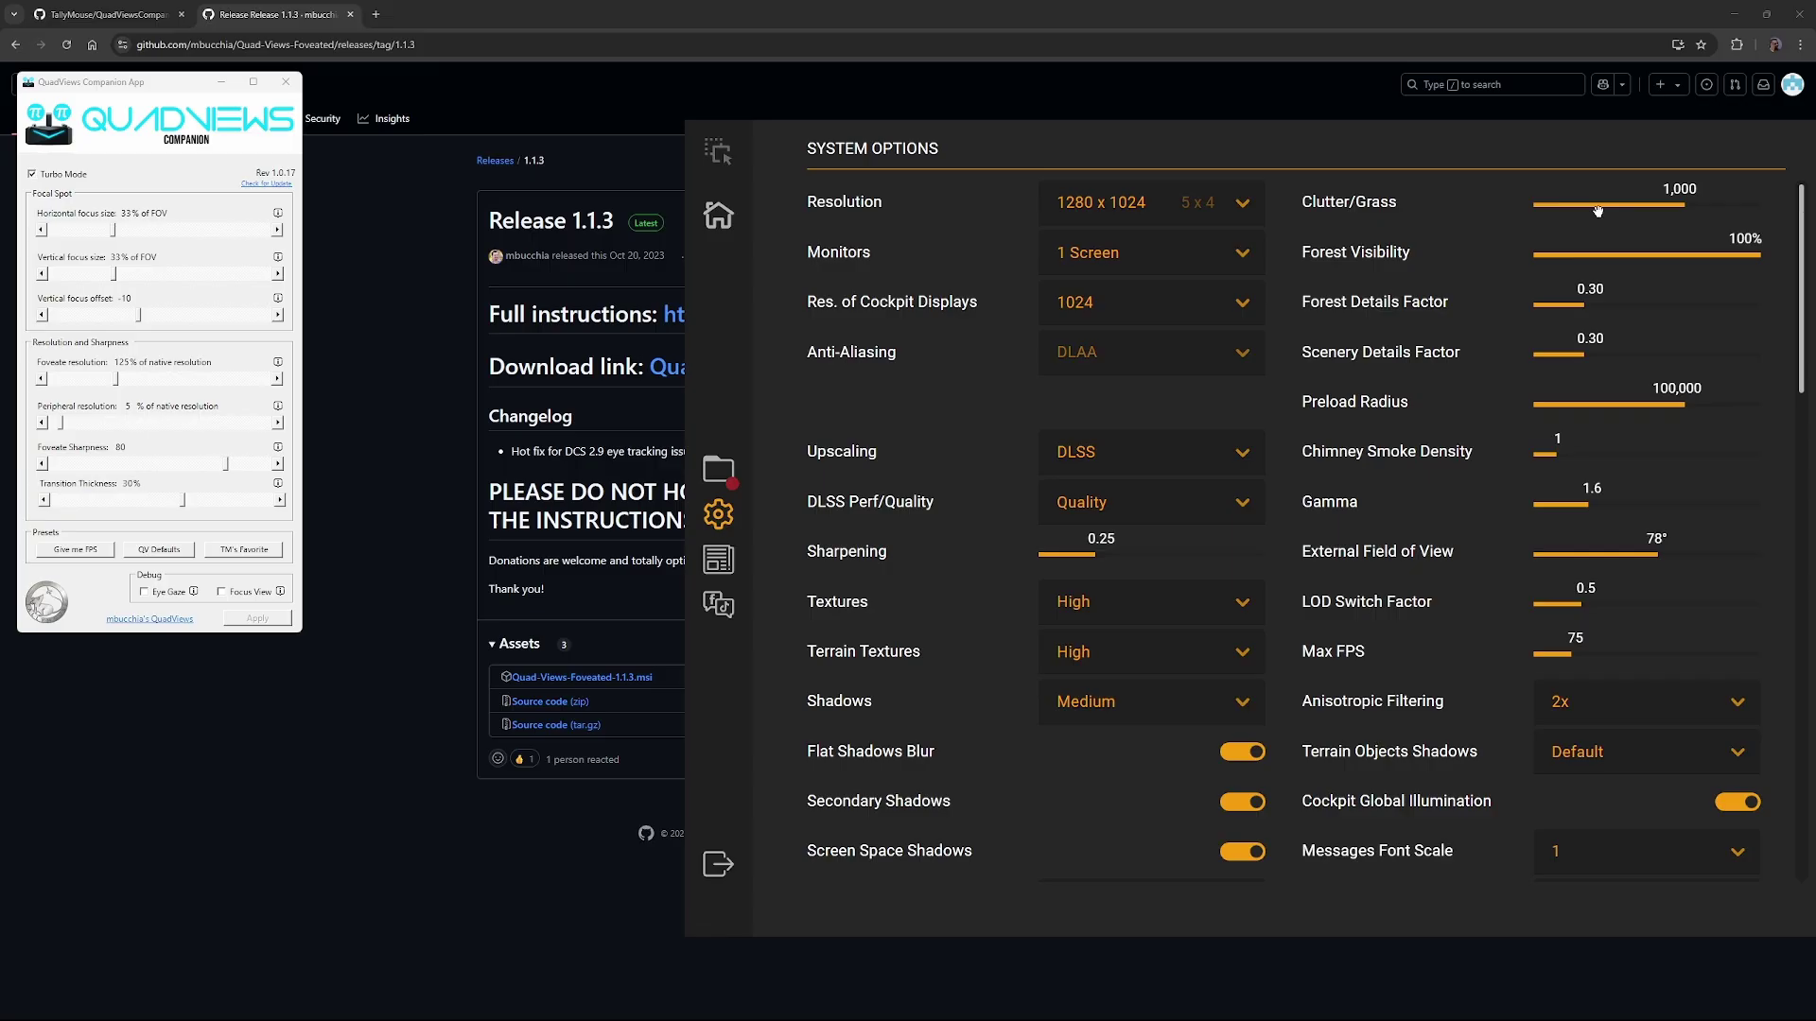
pyautogui.moveTo(1597, 206); pyautogui.dragTo(1685, 206)
pyautogui.scroll(-1, 1462, 409)
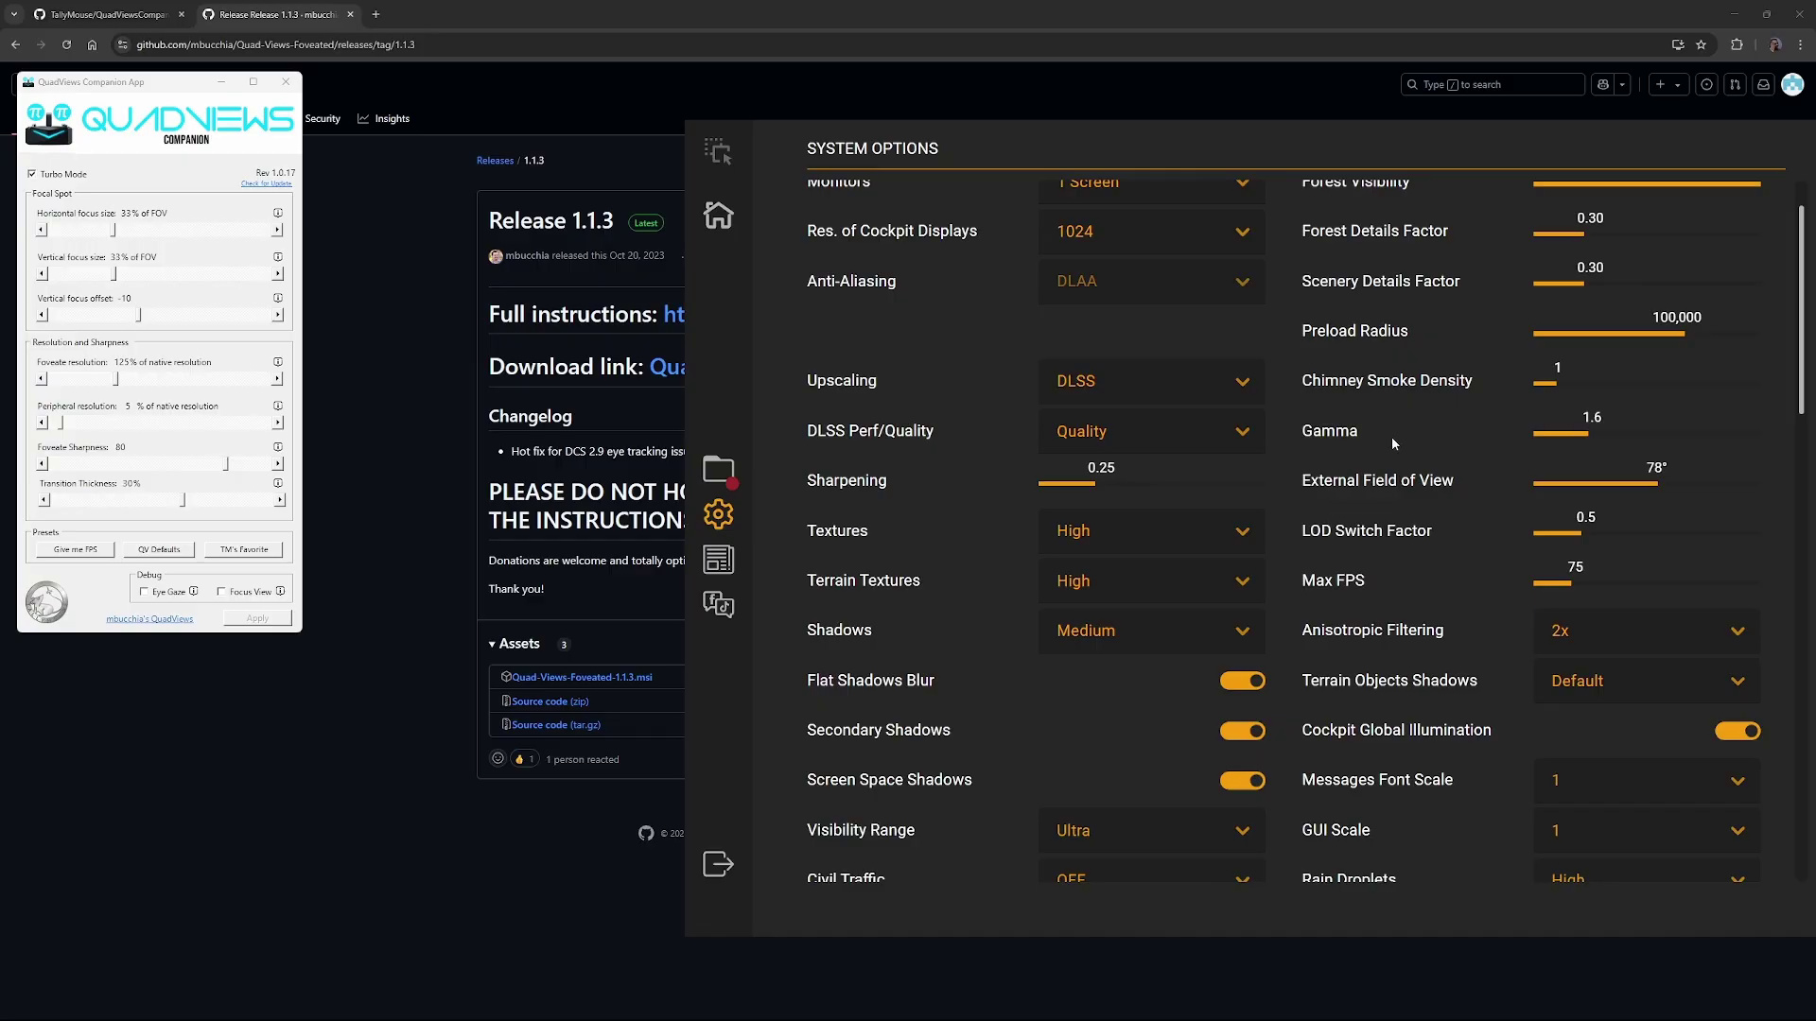
pyautogui.scroll(-2, 1392, 443)
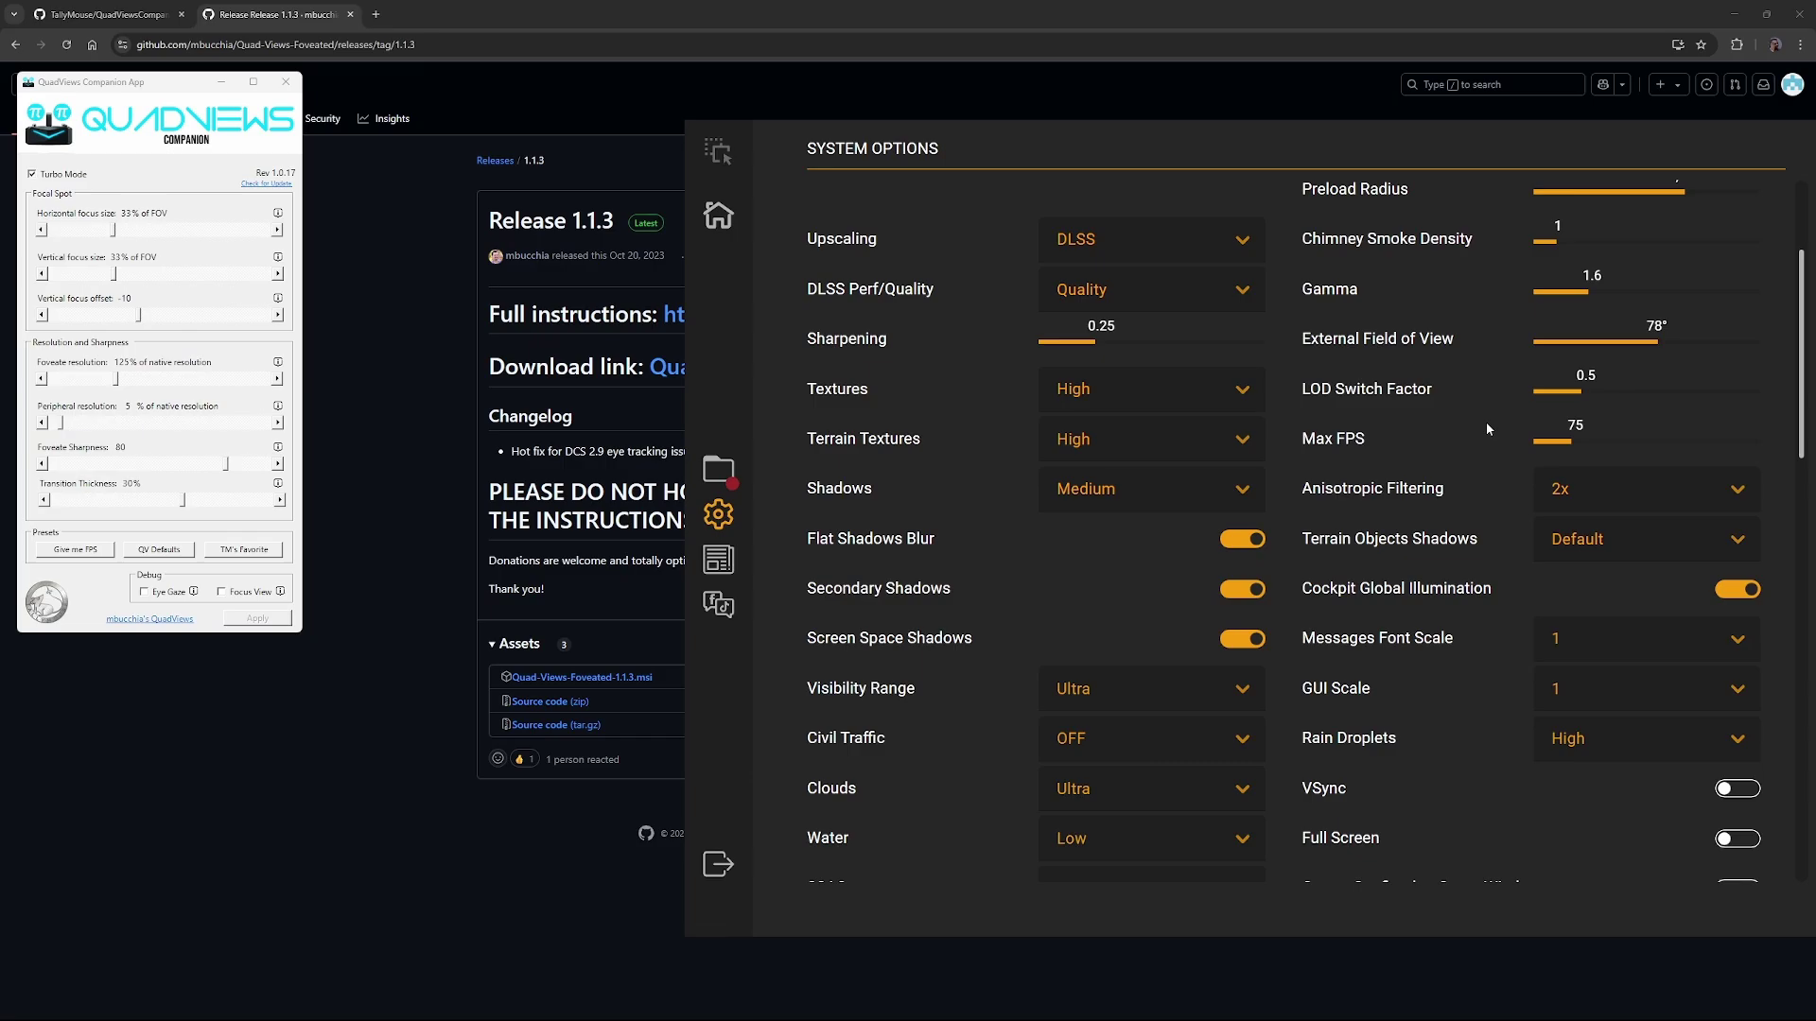
# Step: Review the settings from Anisotropic Filtering to VSync, keeping Rain Droplets on High
pyautogui.scroll(-1, 1485, 426)
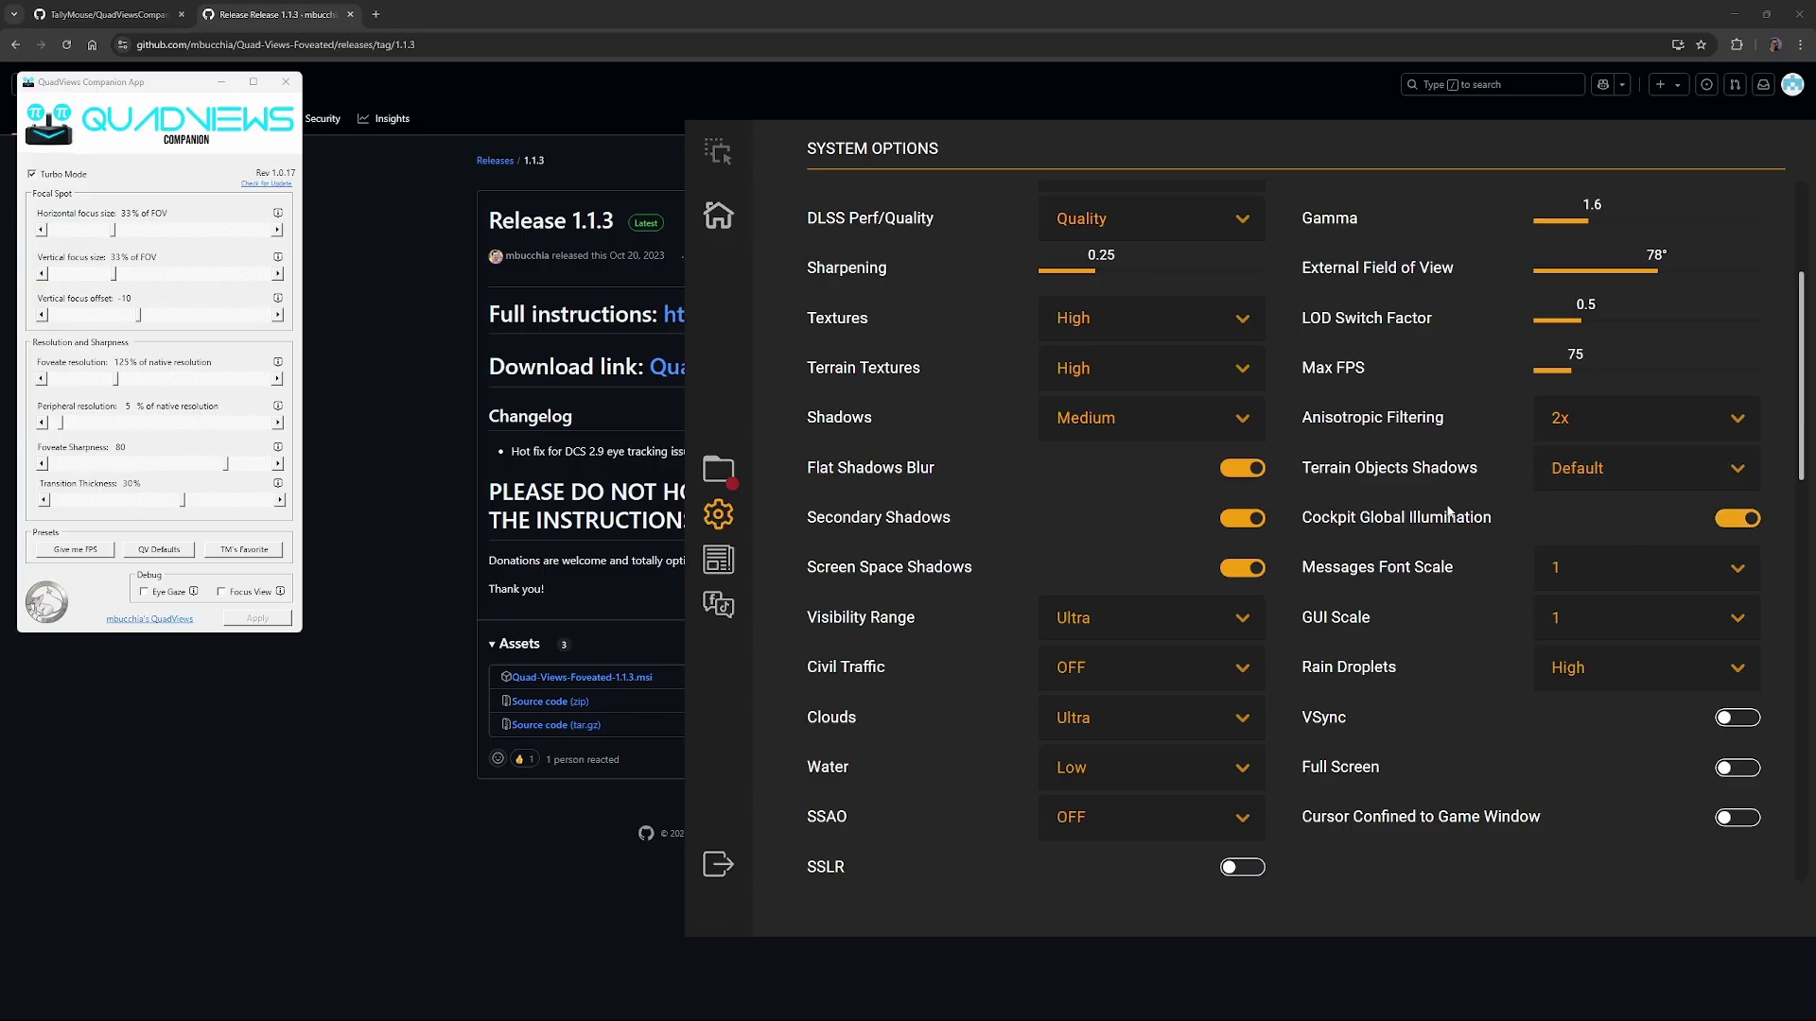
pyautogui.scroll(-1, 1462, 502)
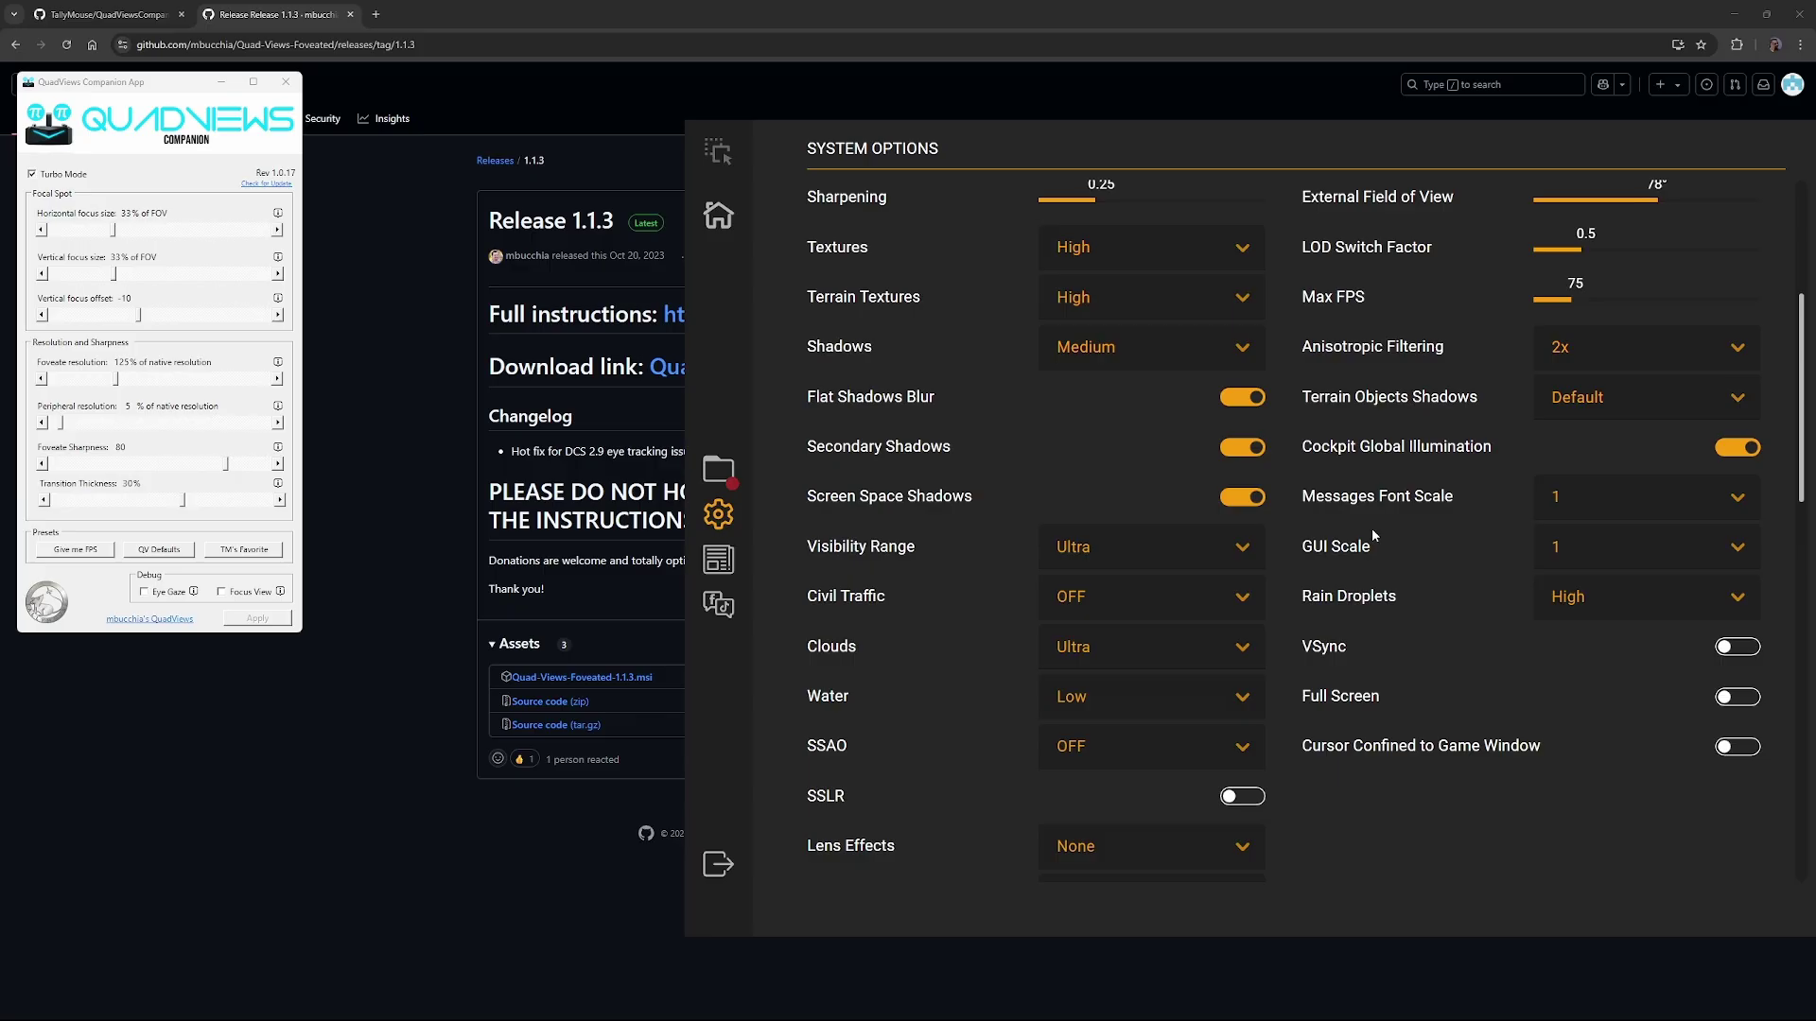
pyautogui.scroll(-1, 1391, 482)
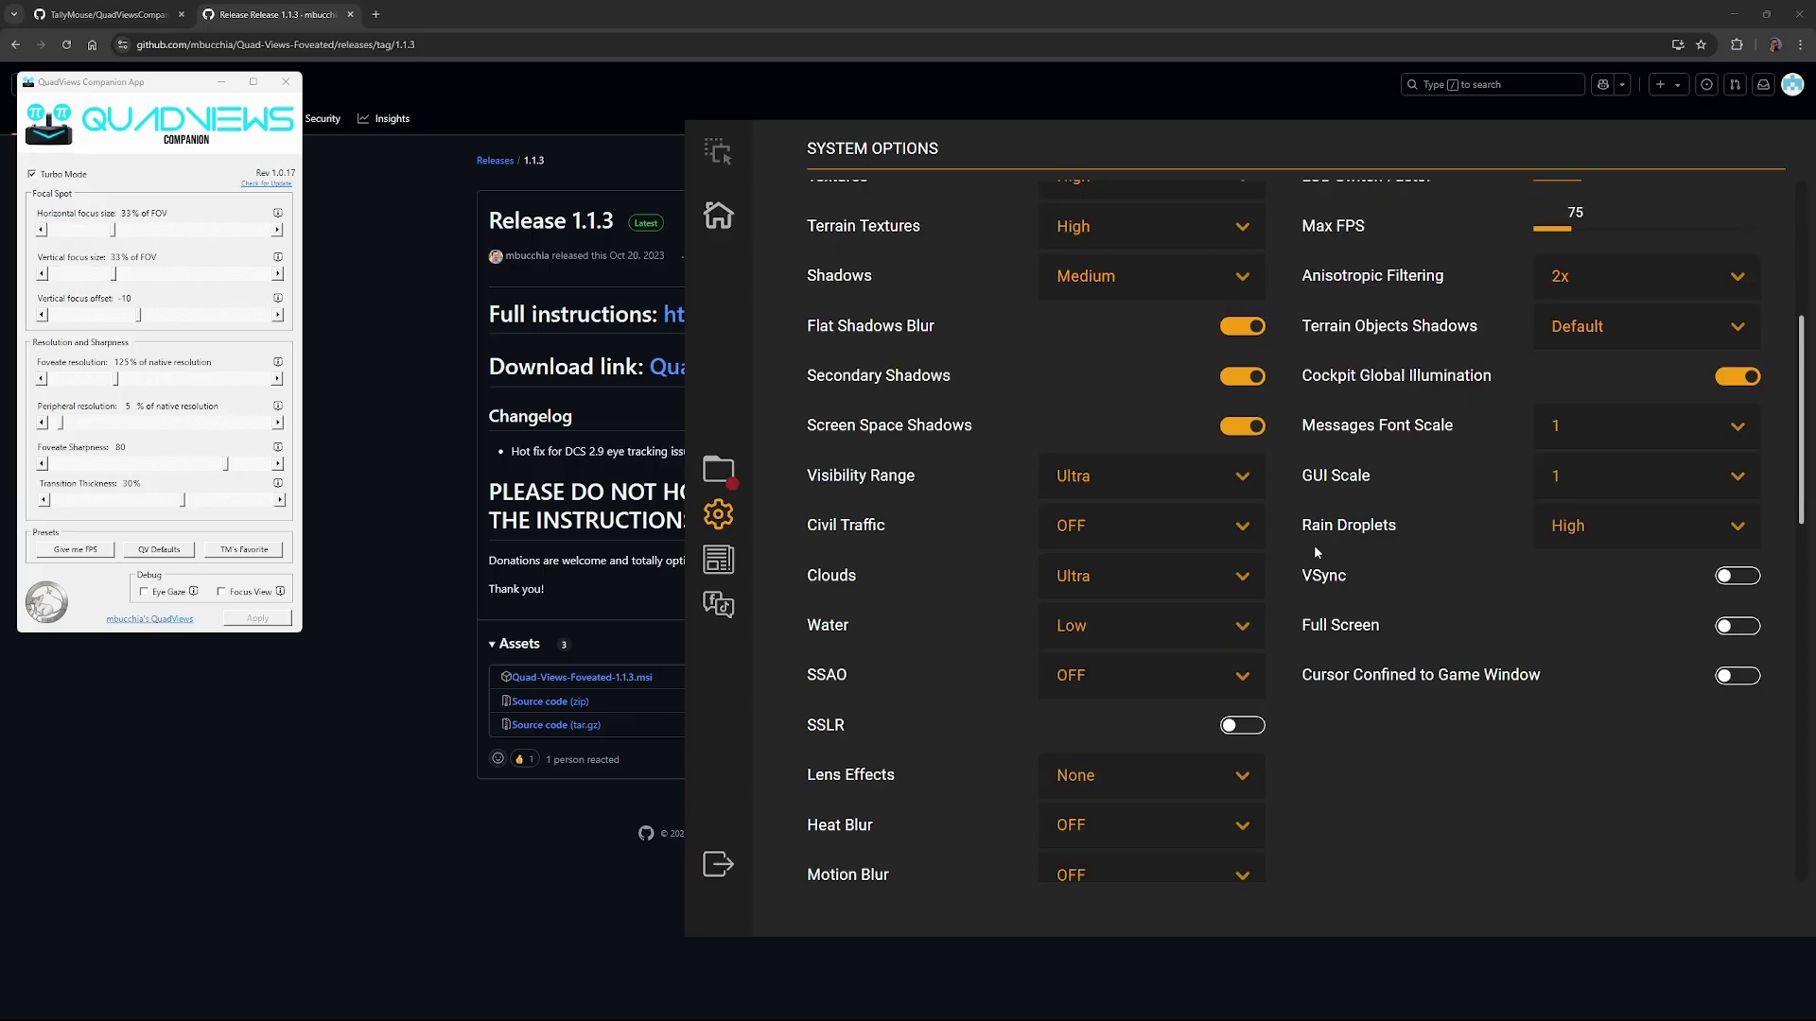
pyautogui.click(1637, 526)
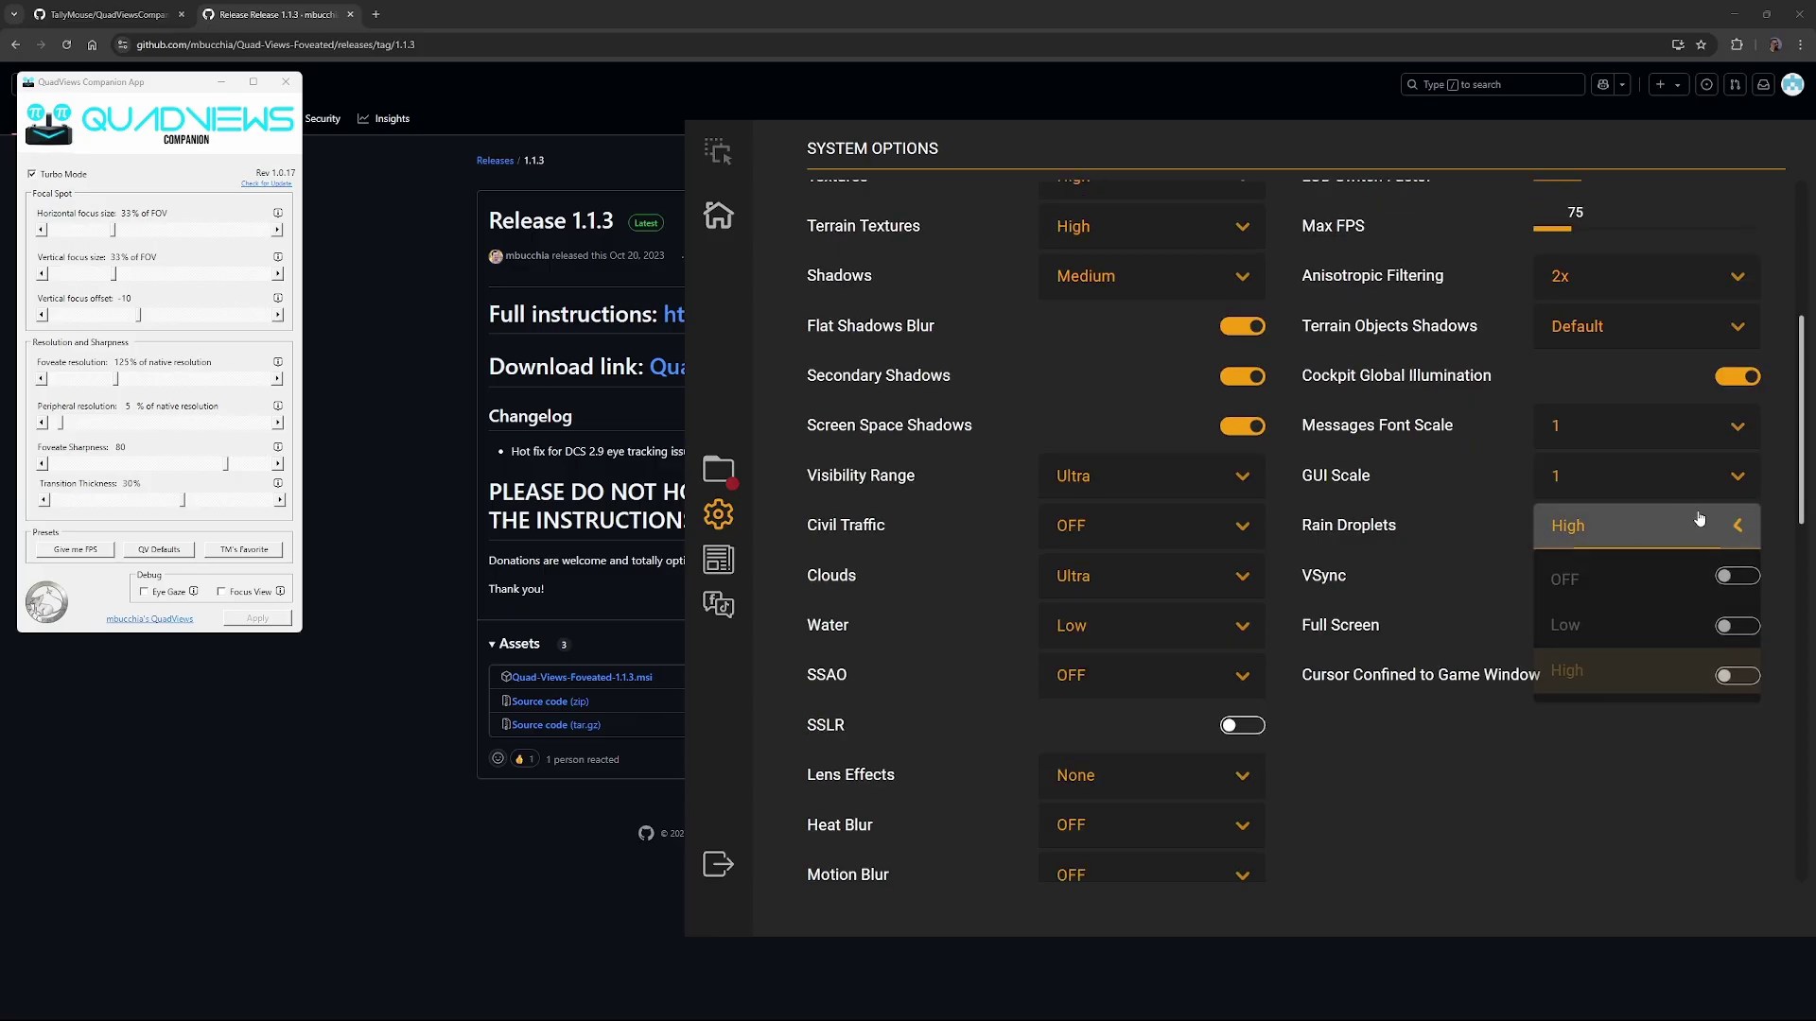
pyautogui.click(1566, 668)
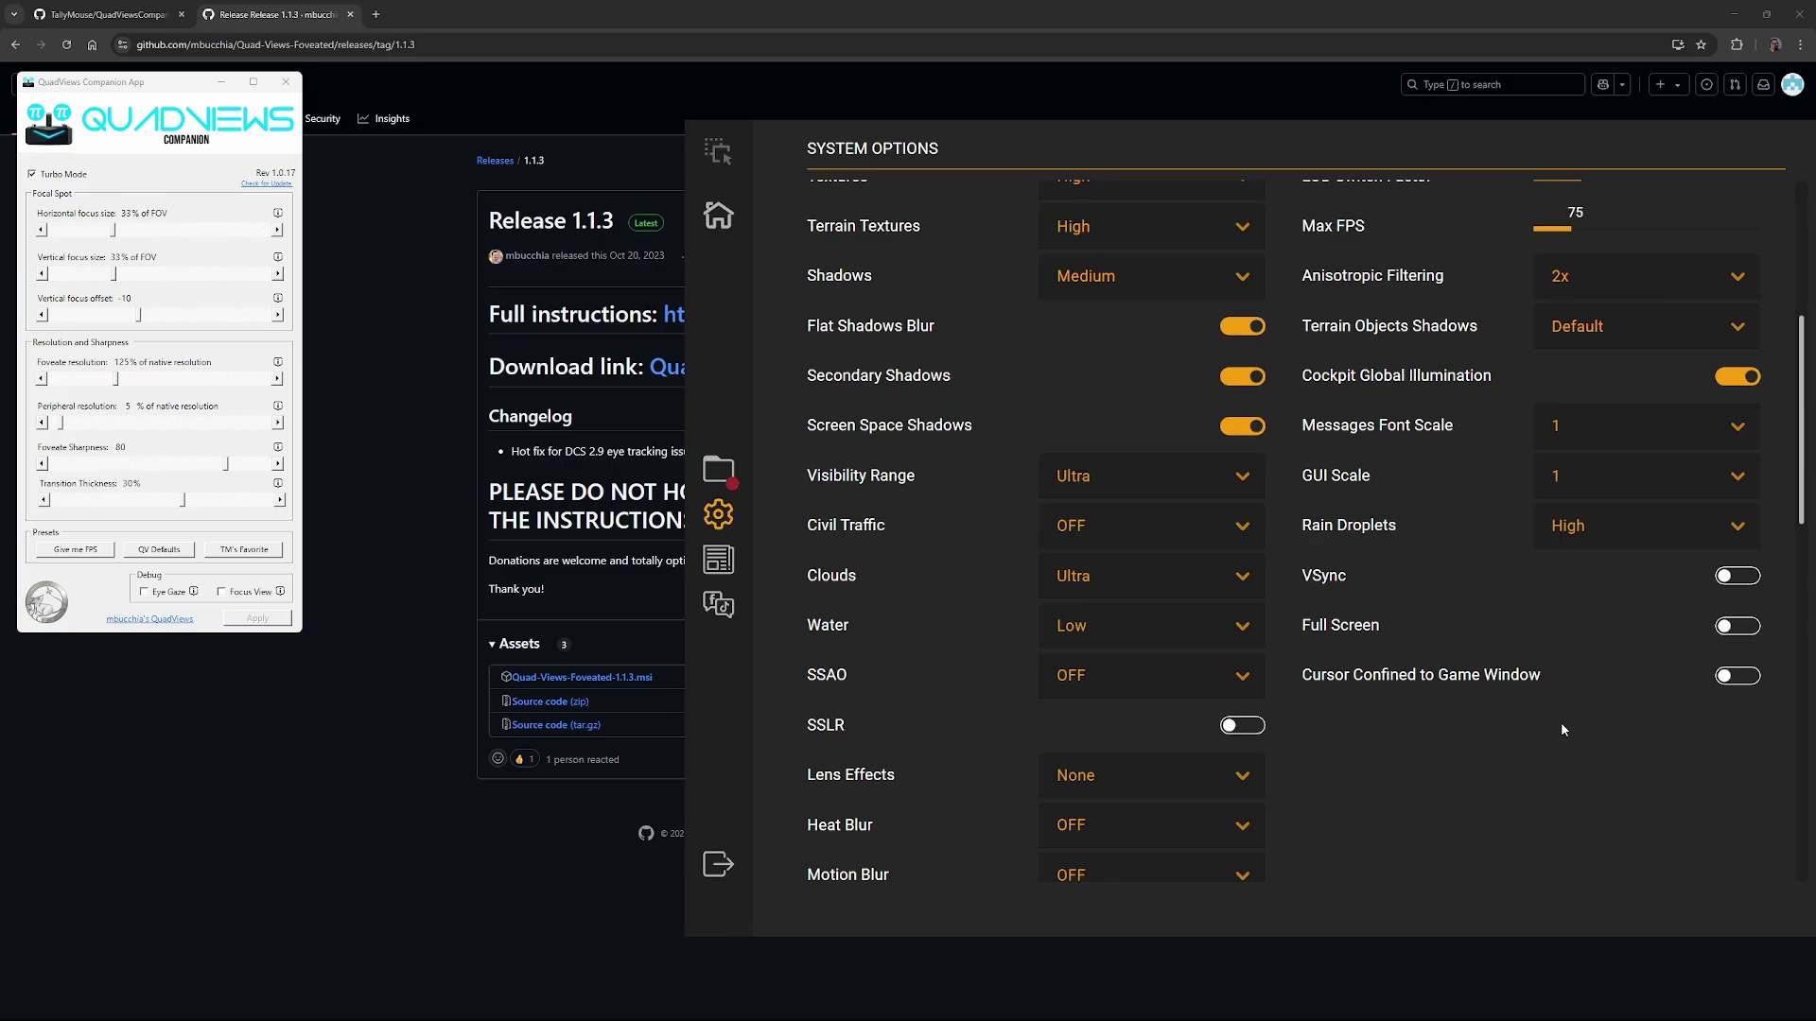
# Step: View the available Visibility Range and Clouds levels without changing either setting
pyautogui.click(1150, 485)
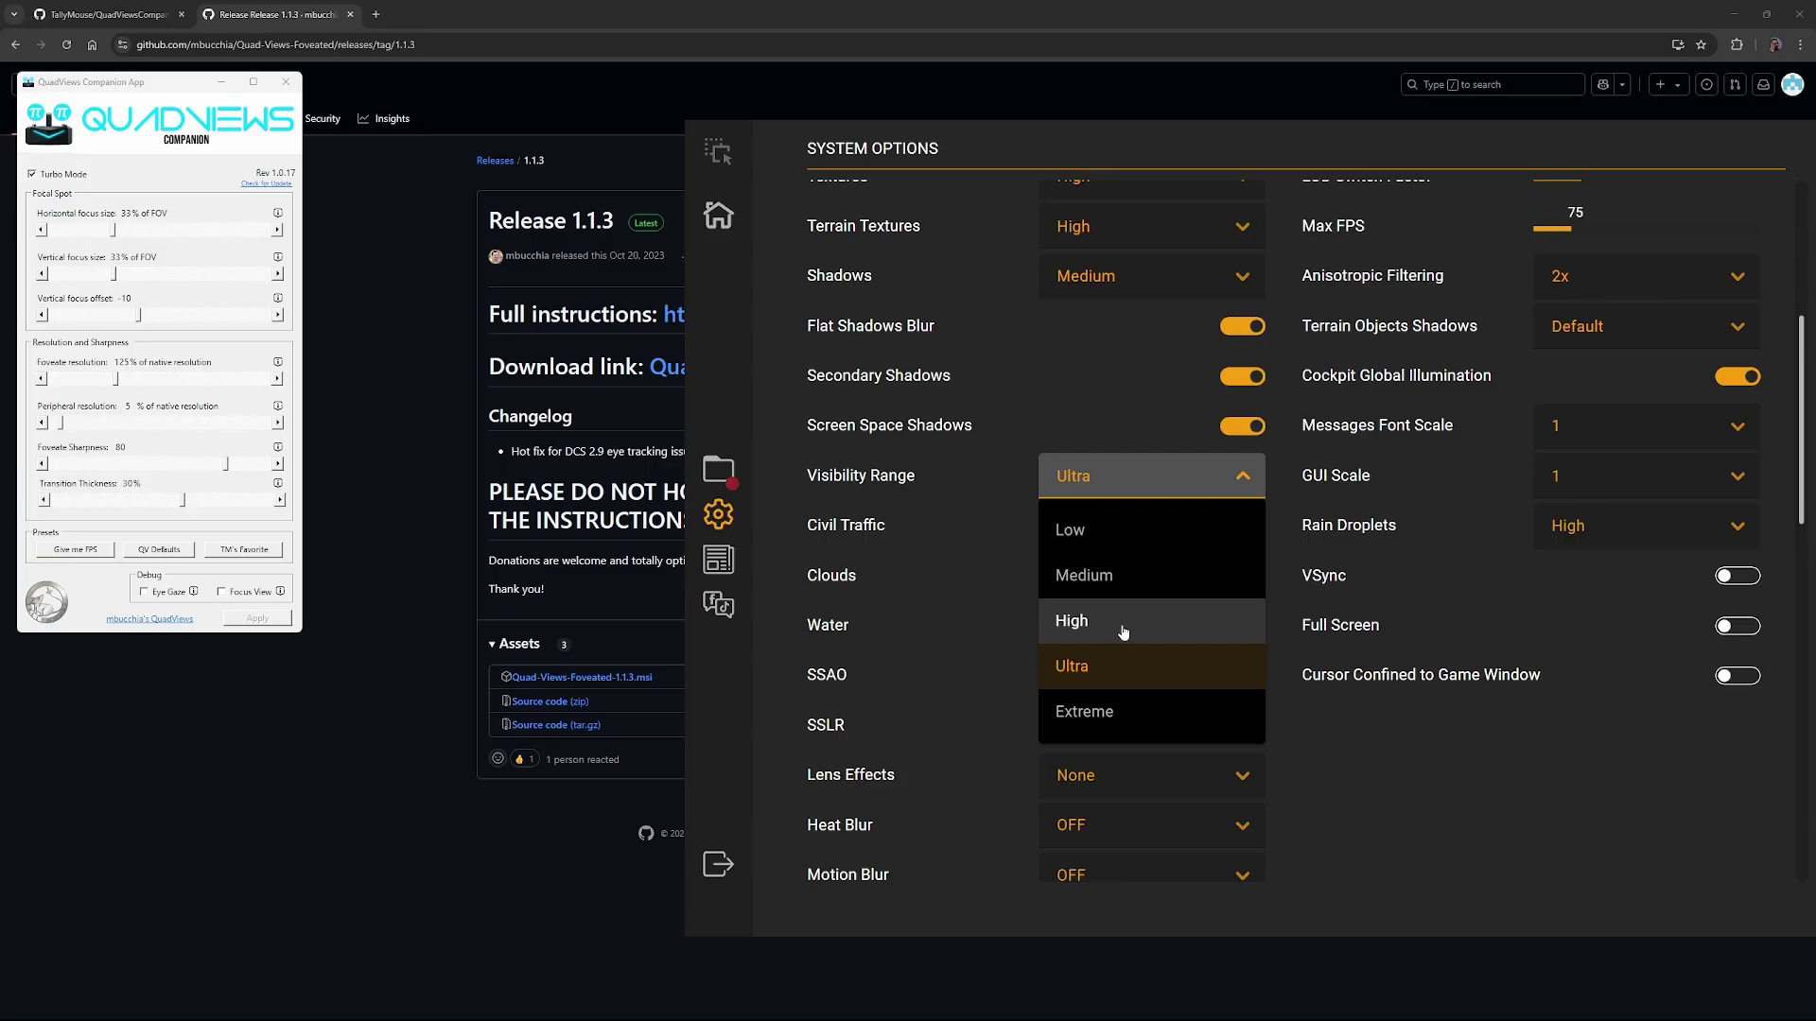
pyautogui.click(1443, 774)
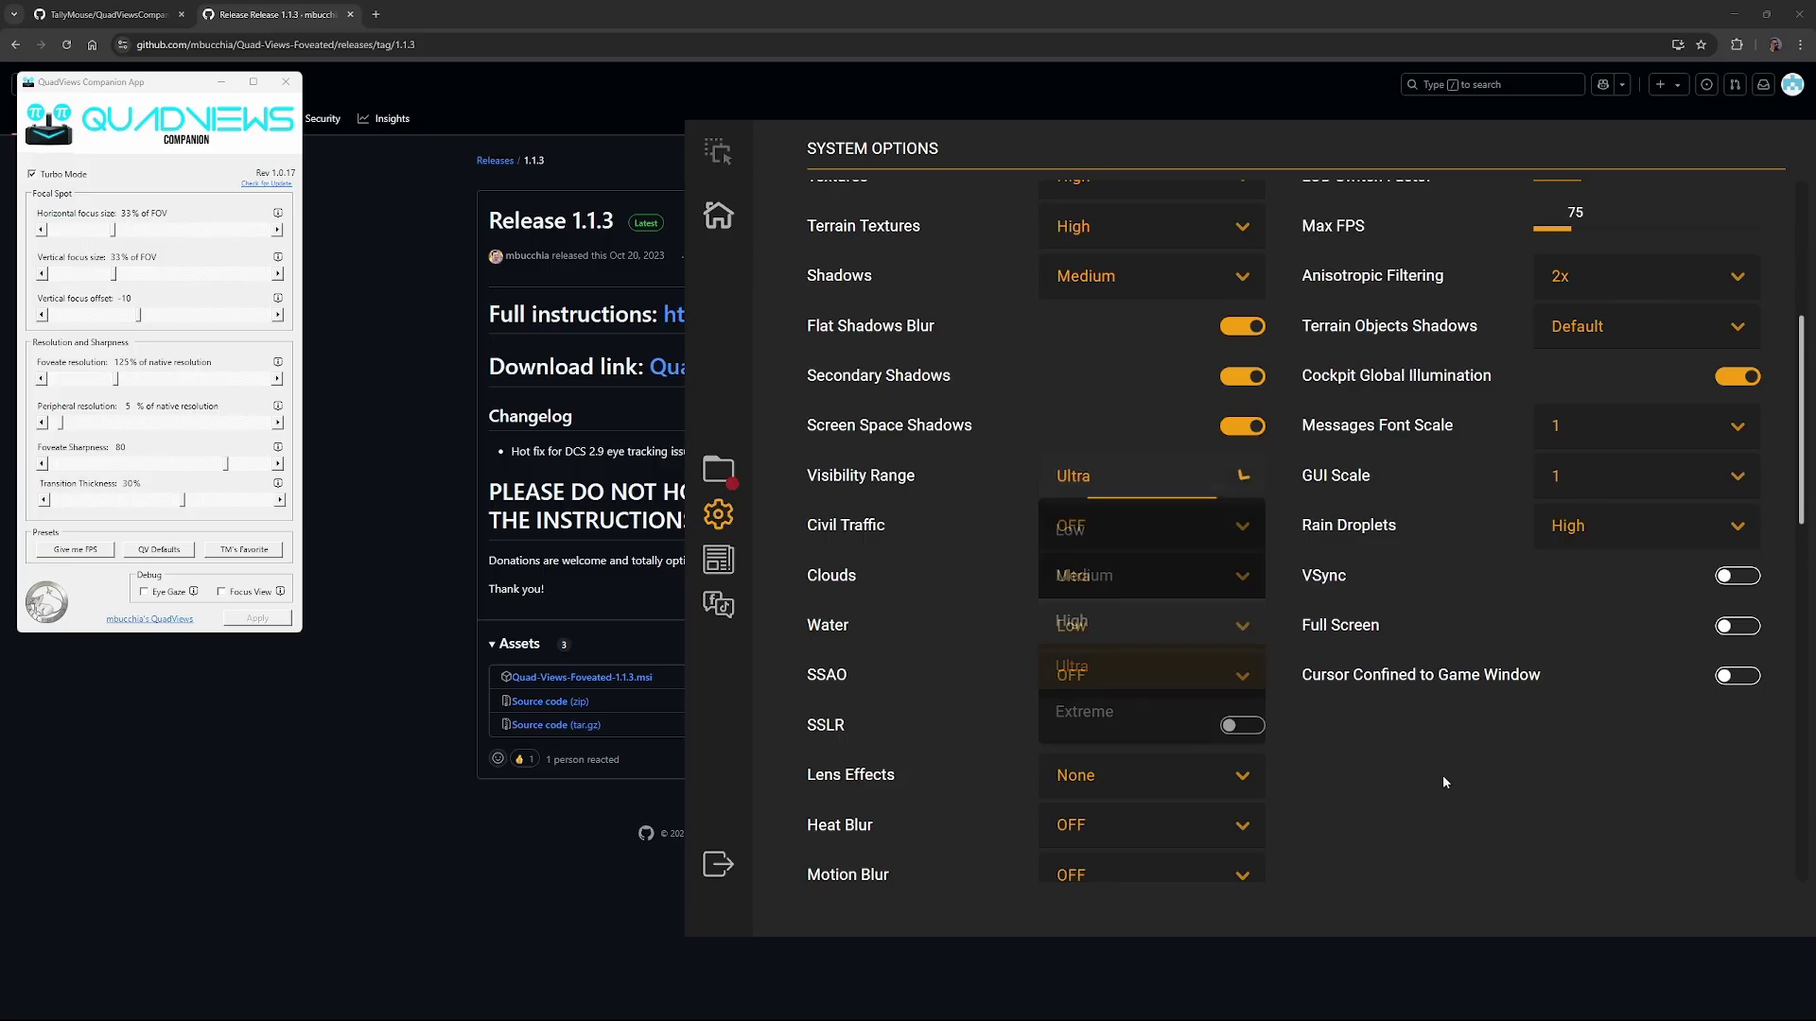
pyautogui.click(1149, 476)
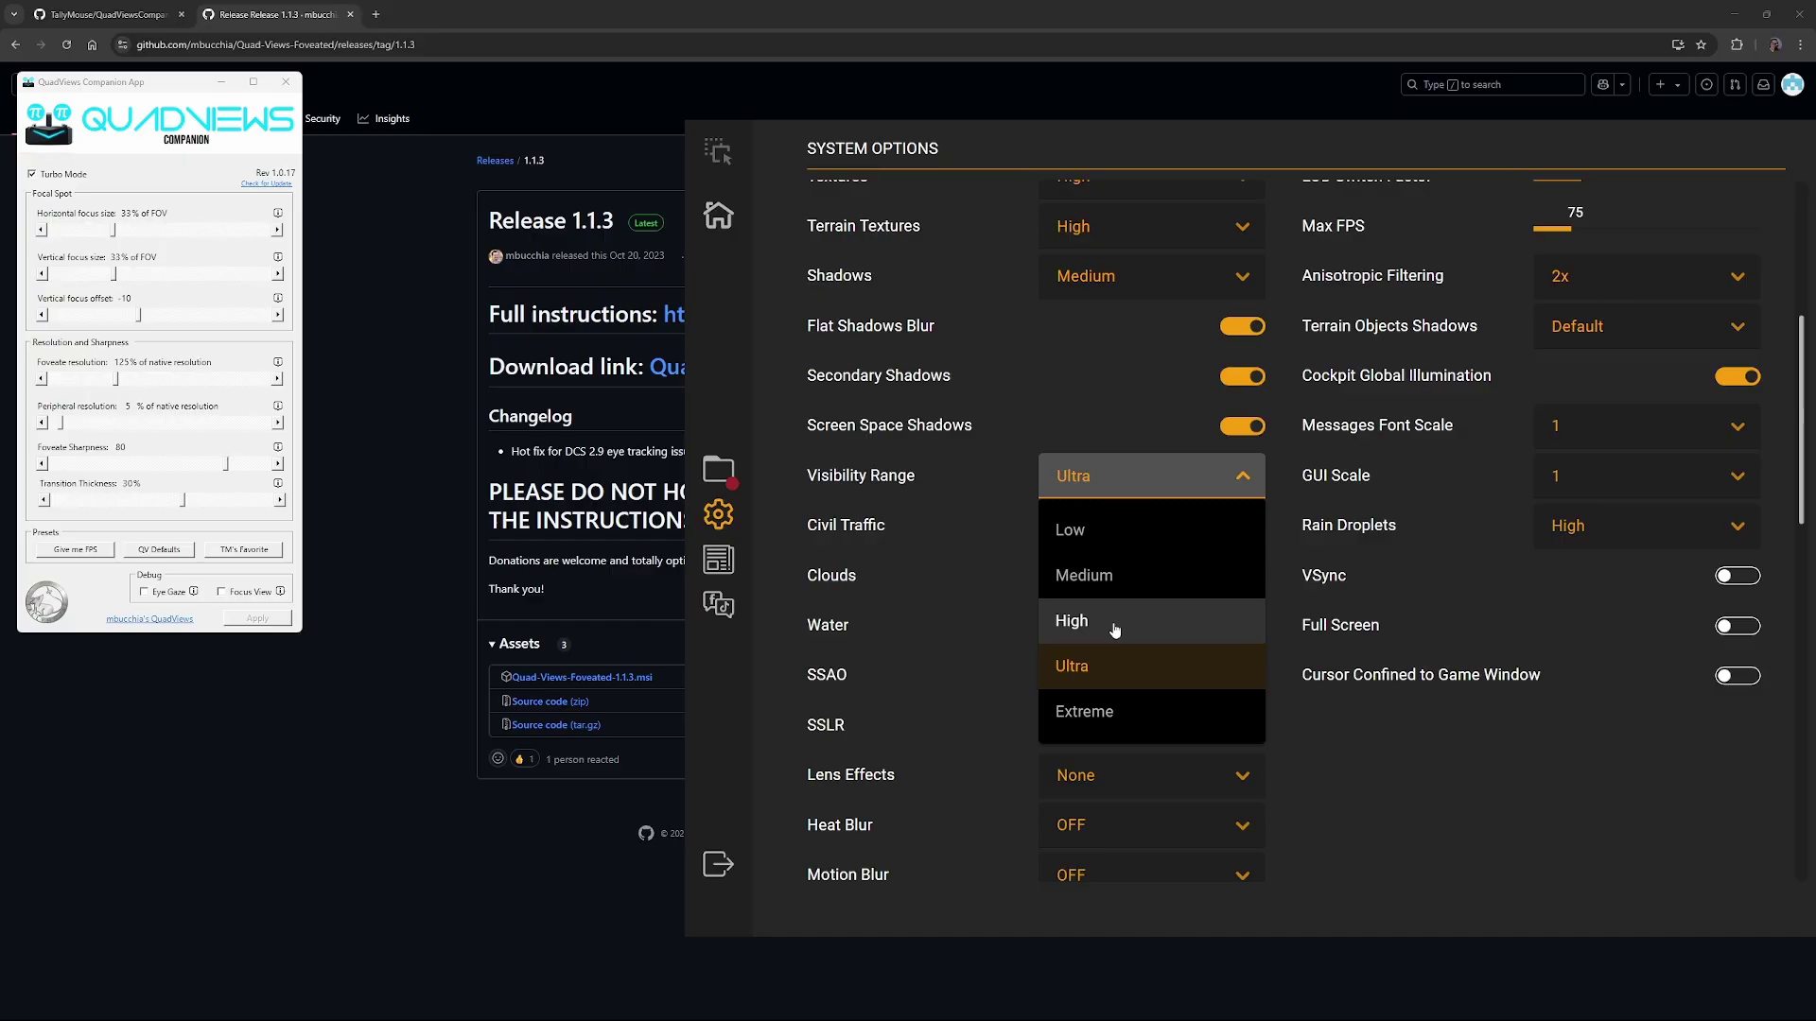
pyautogui.click(1415, 783)
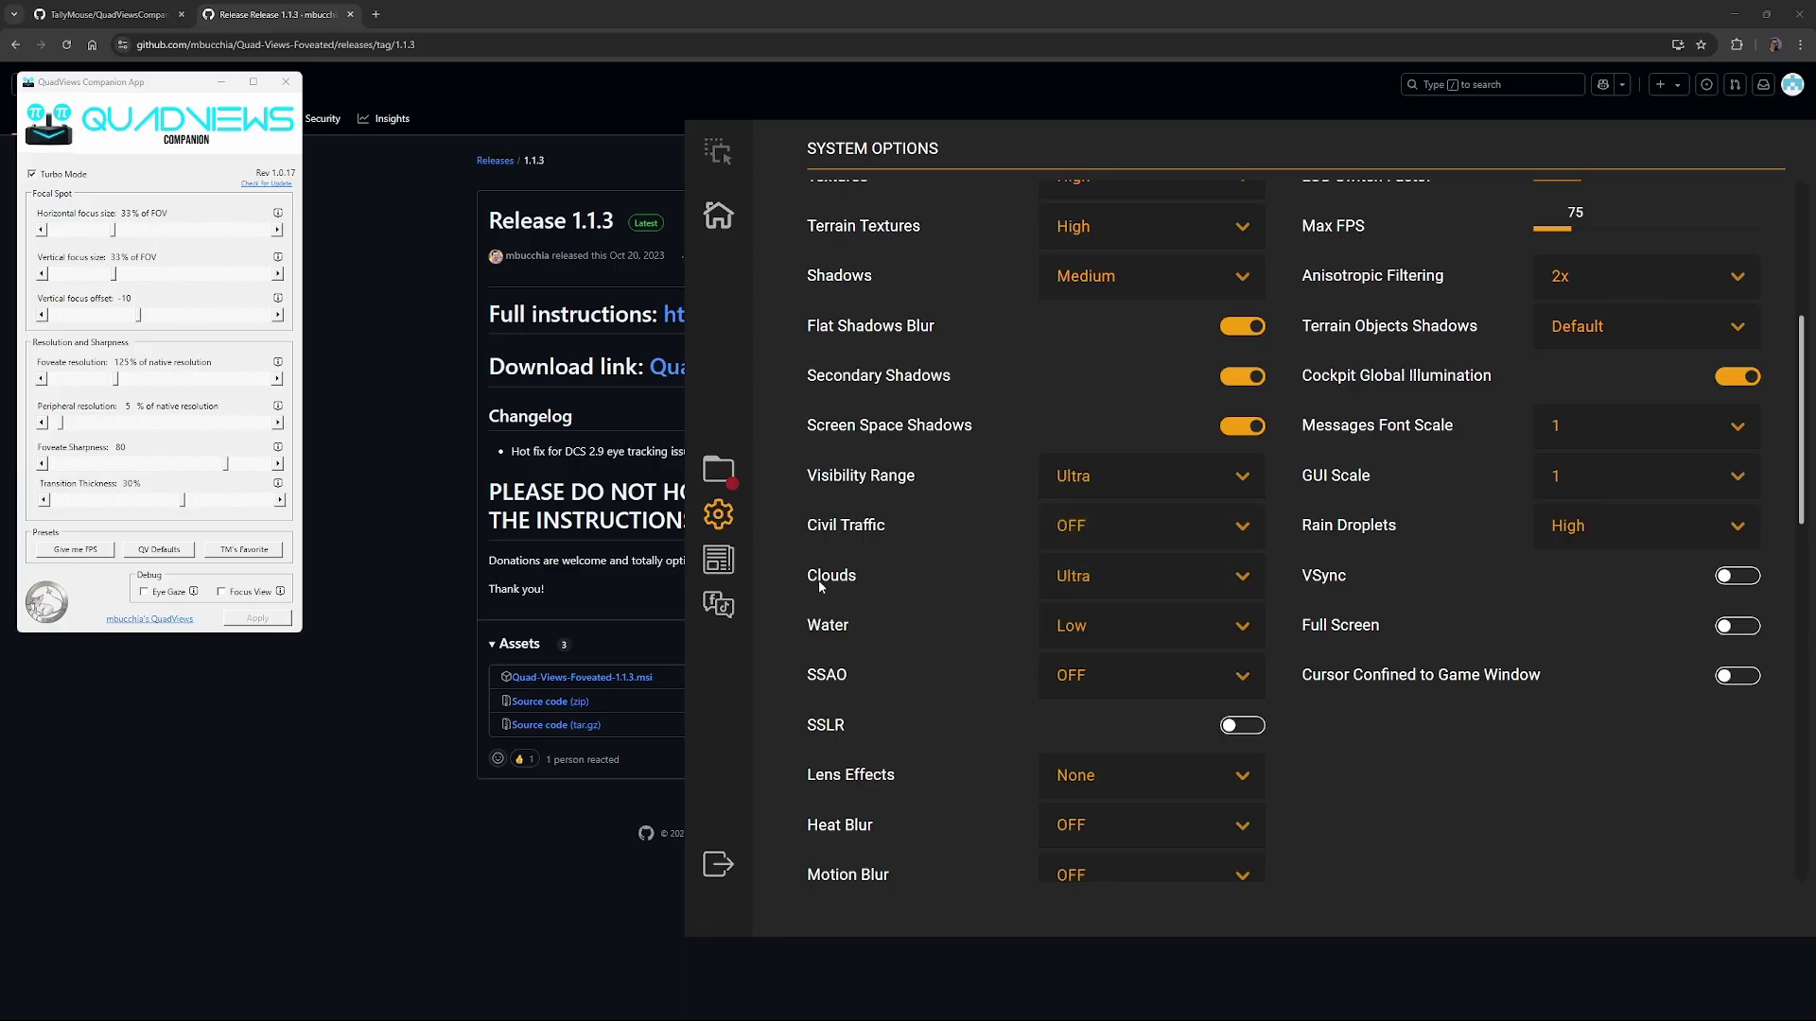
pyautogui.click(1201, 581)
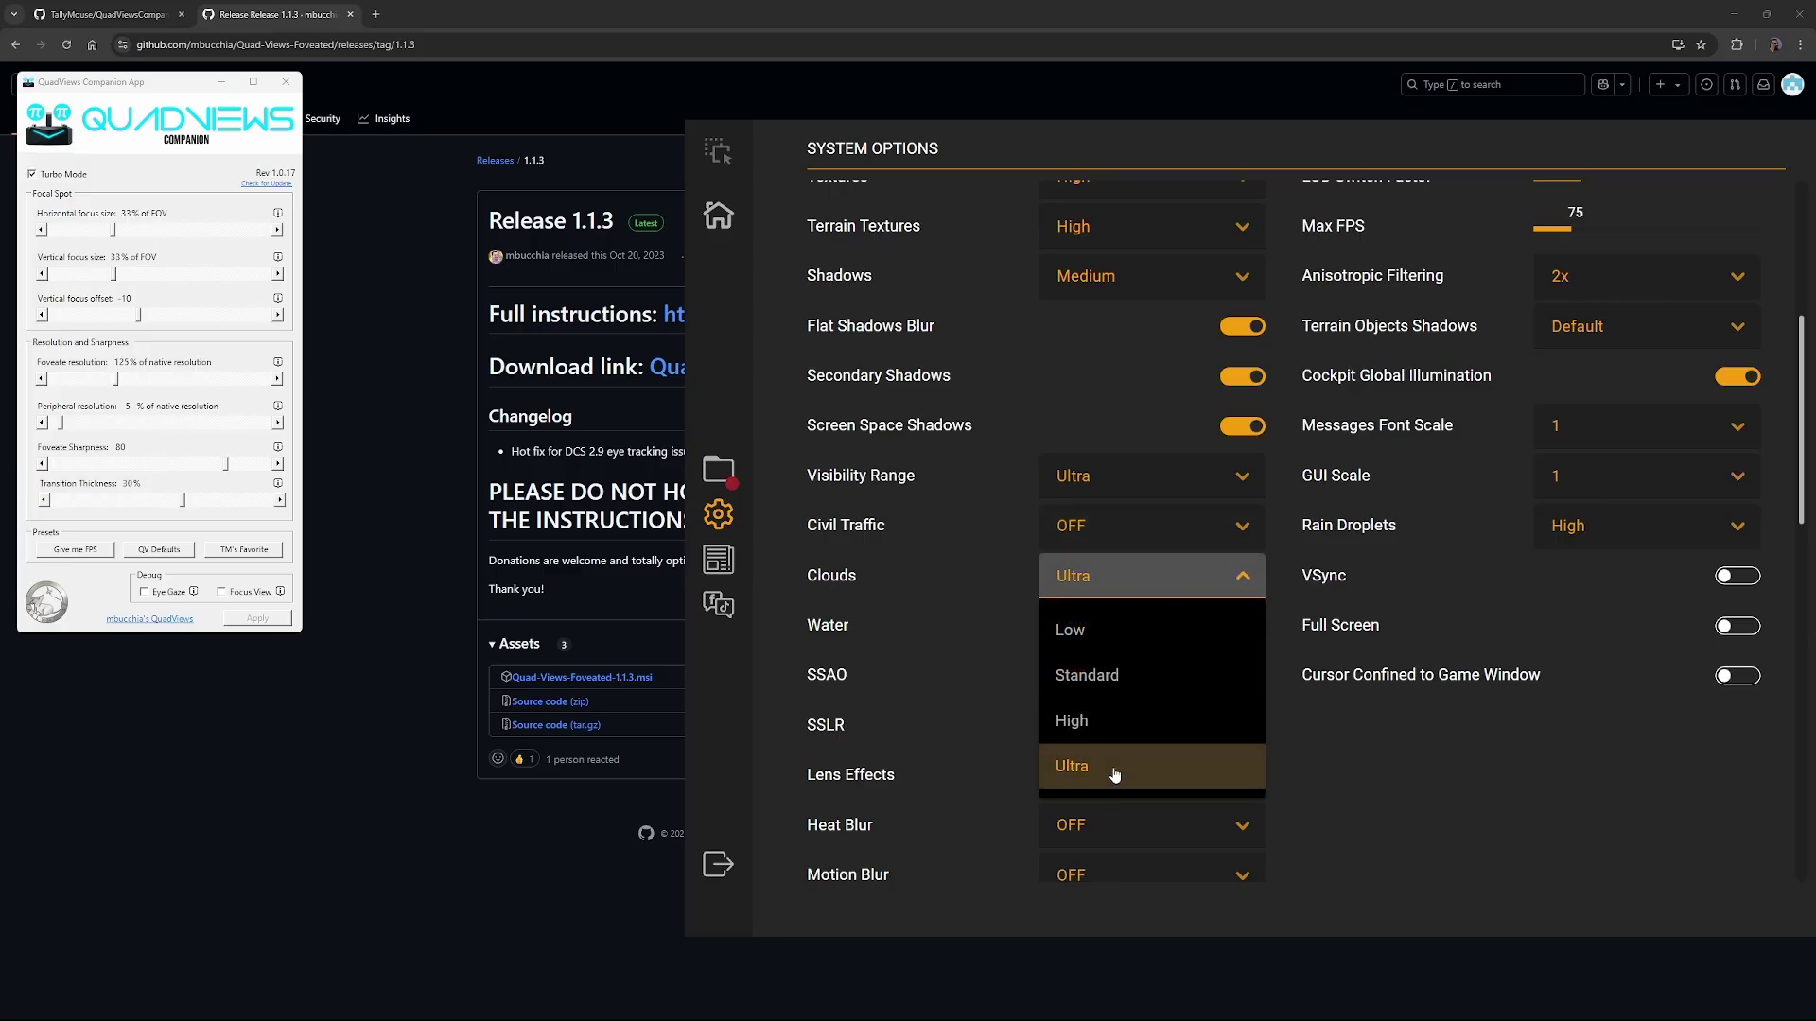
pyautogui.click(1410, 774)
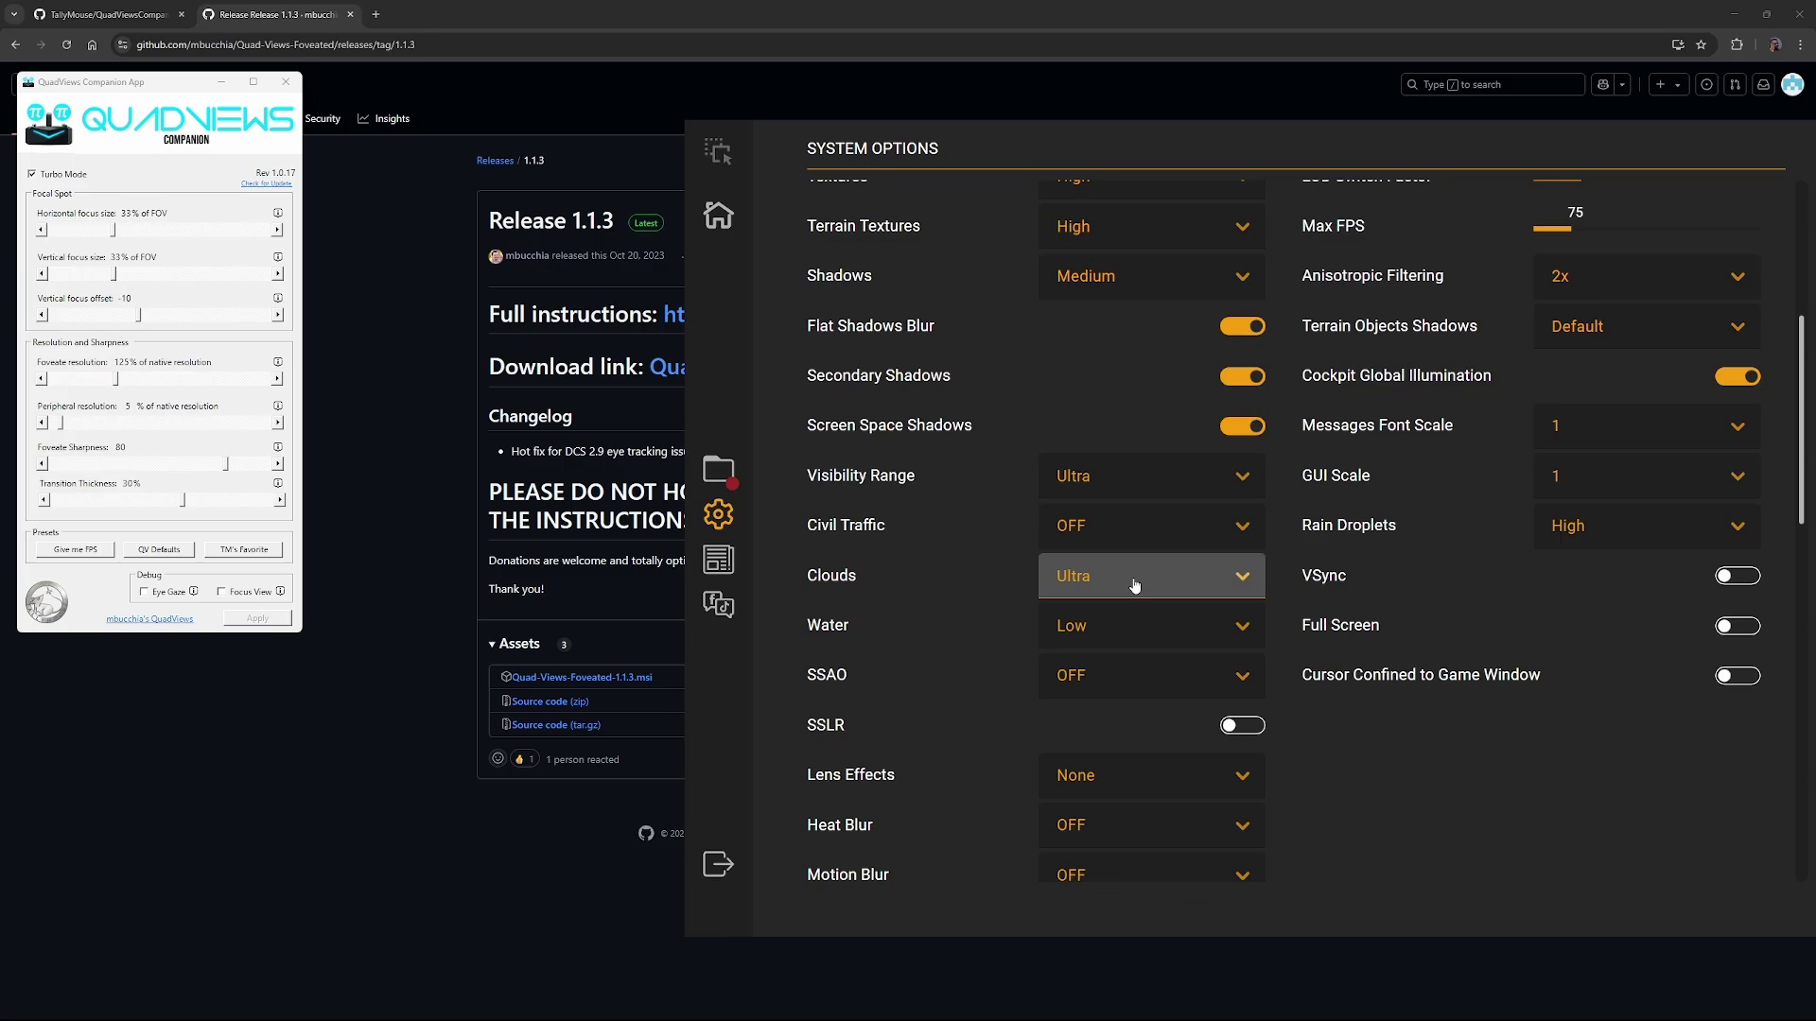
# Step: View the Water quality choices and review the remaining effects settings from SSAO to Canopy Reflections
pyautogui.click(1171, 636)
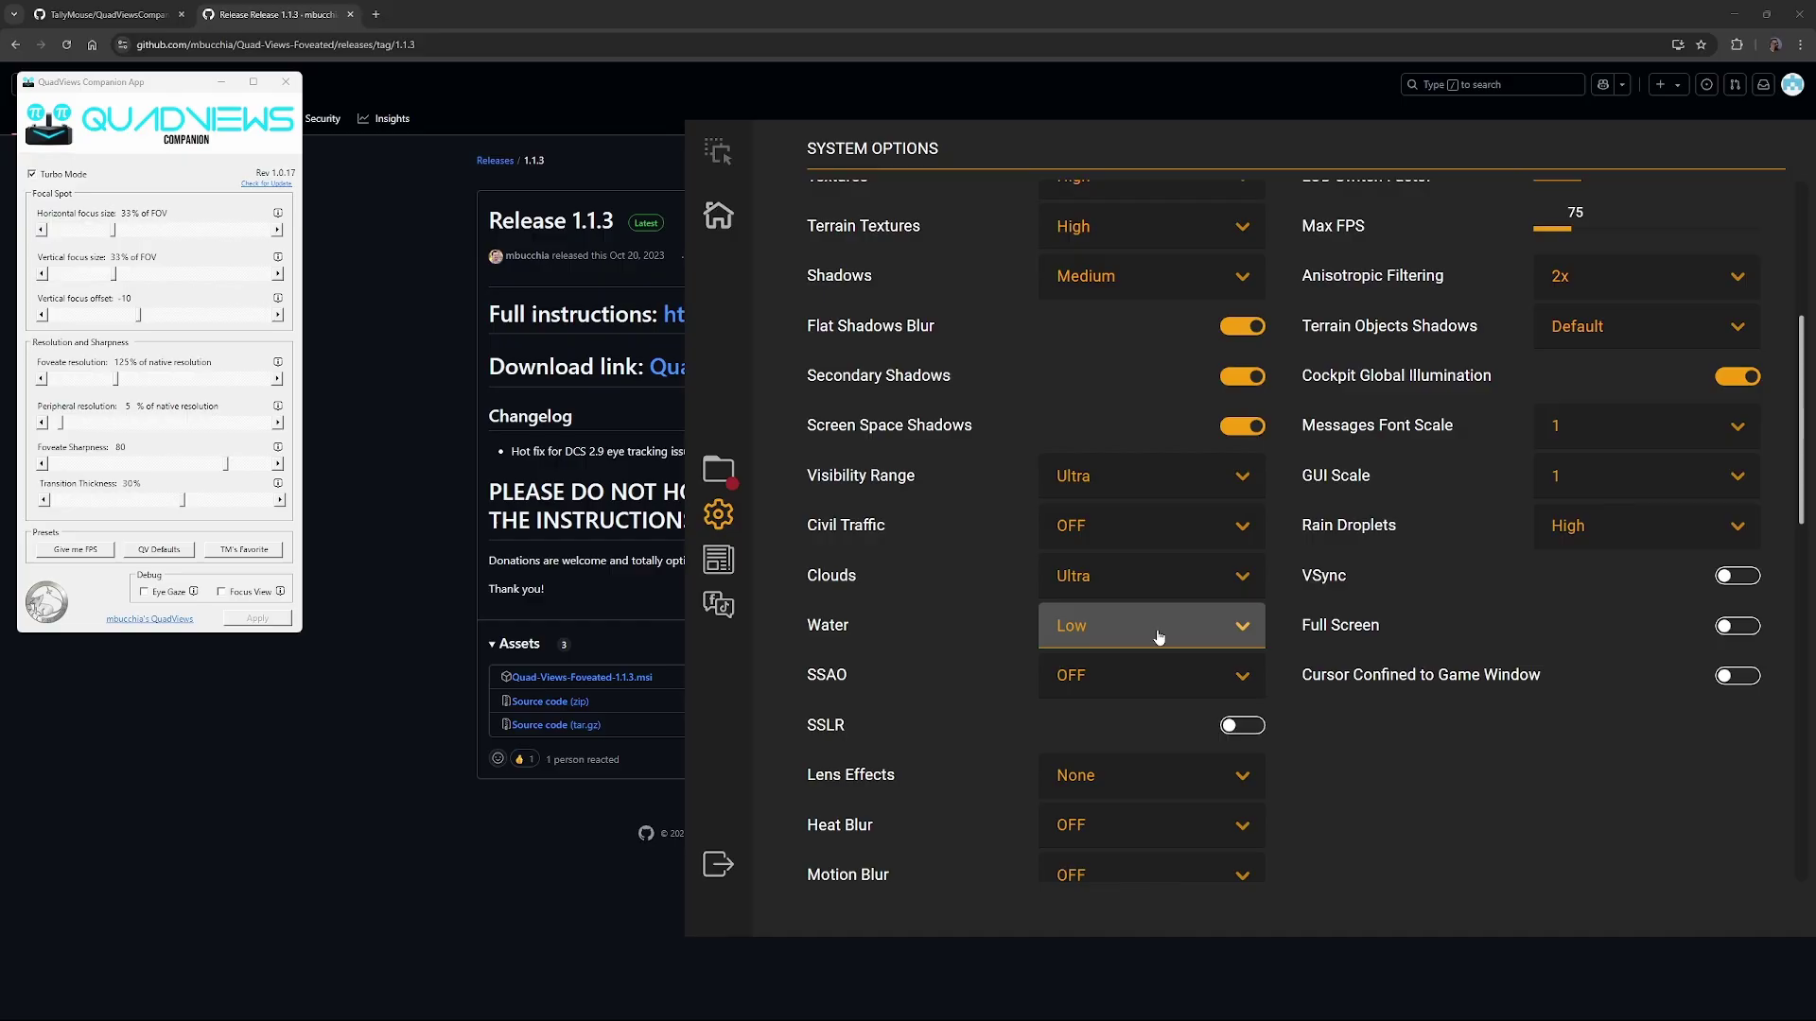
pyautogui.click(1205, 641)
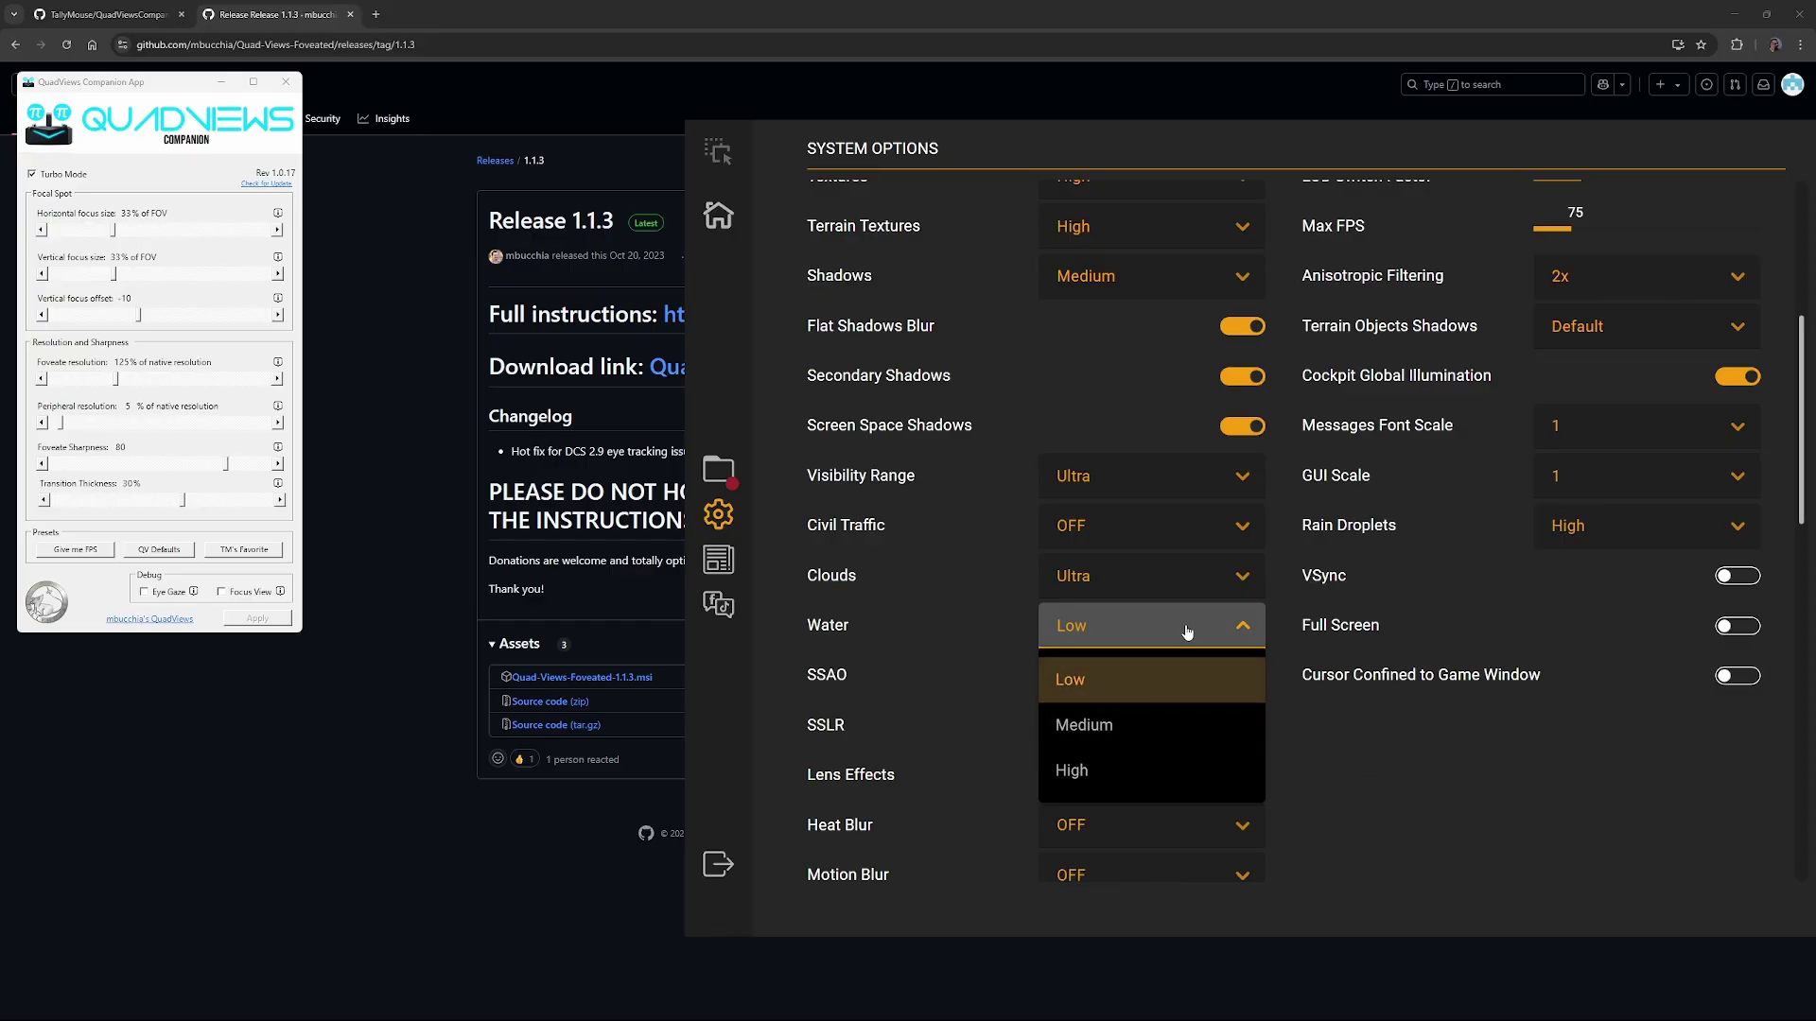
pyautogui.click(1421, 782)
pyautogui.scroll(-3, 973, 649)
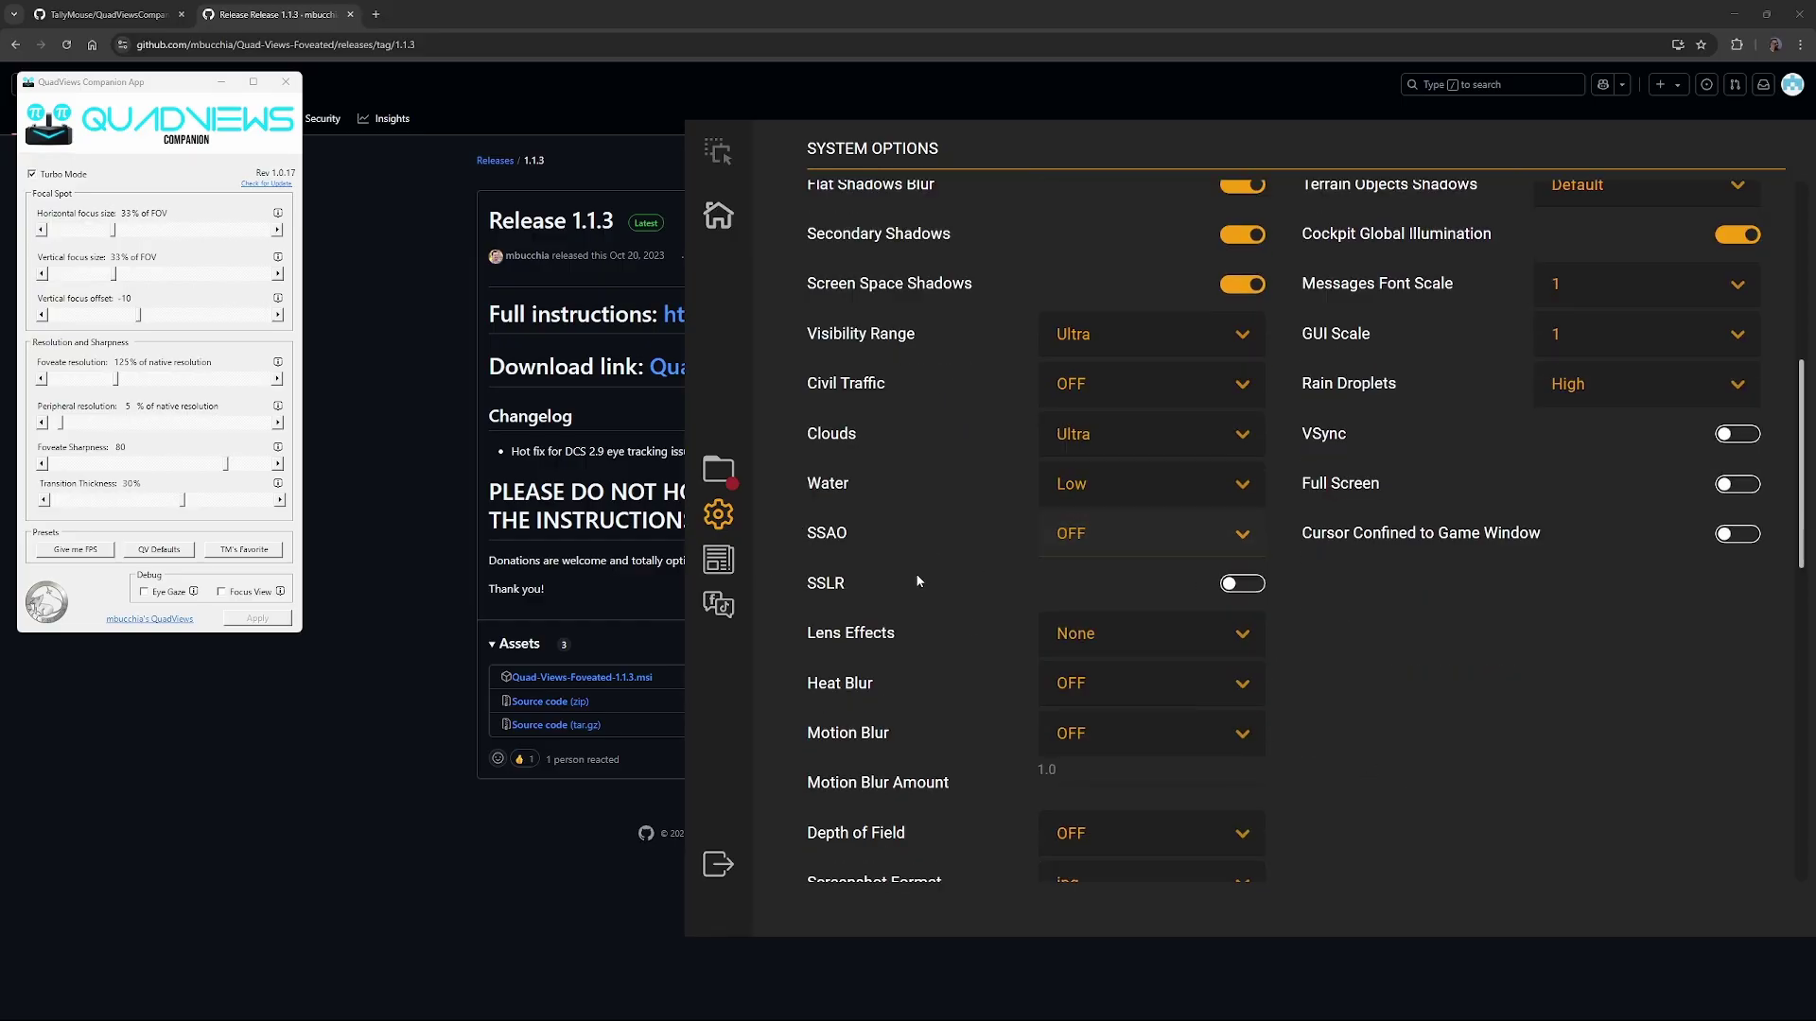
pyautogui.scroll(-2, 1063, 586)
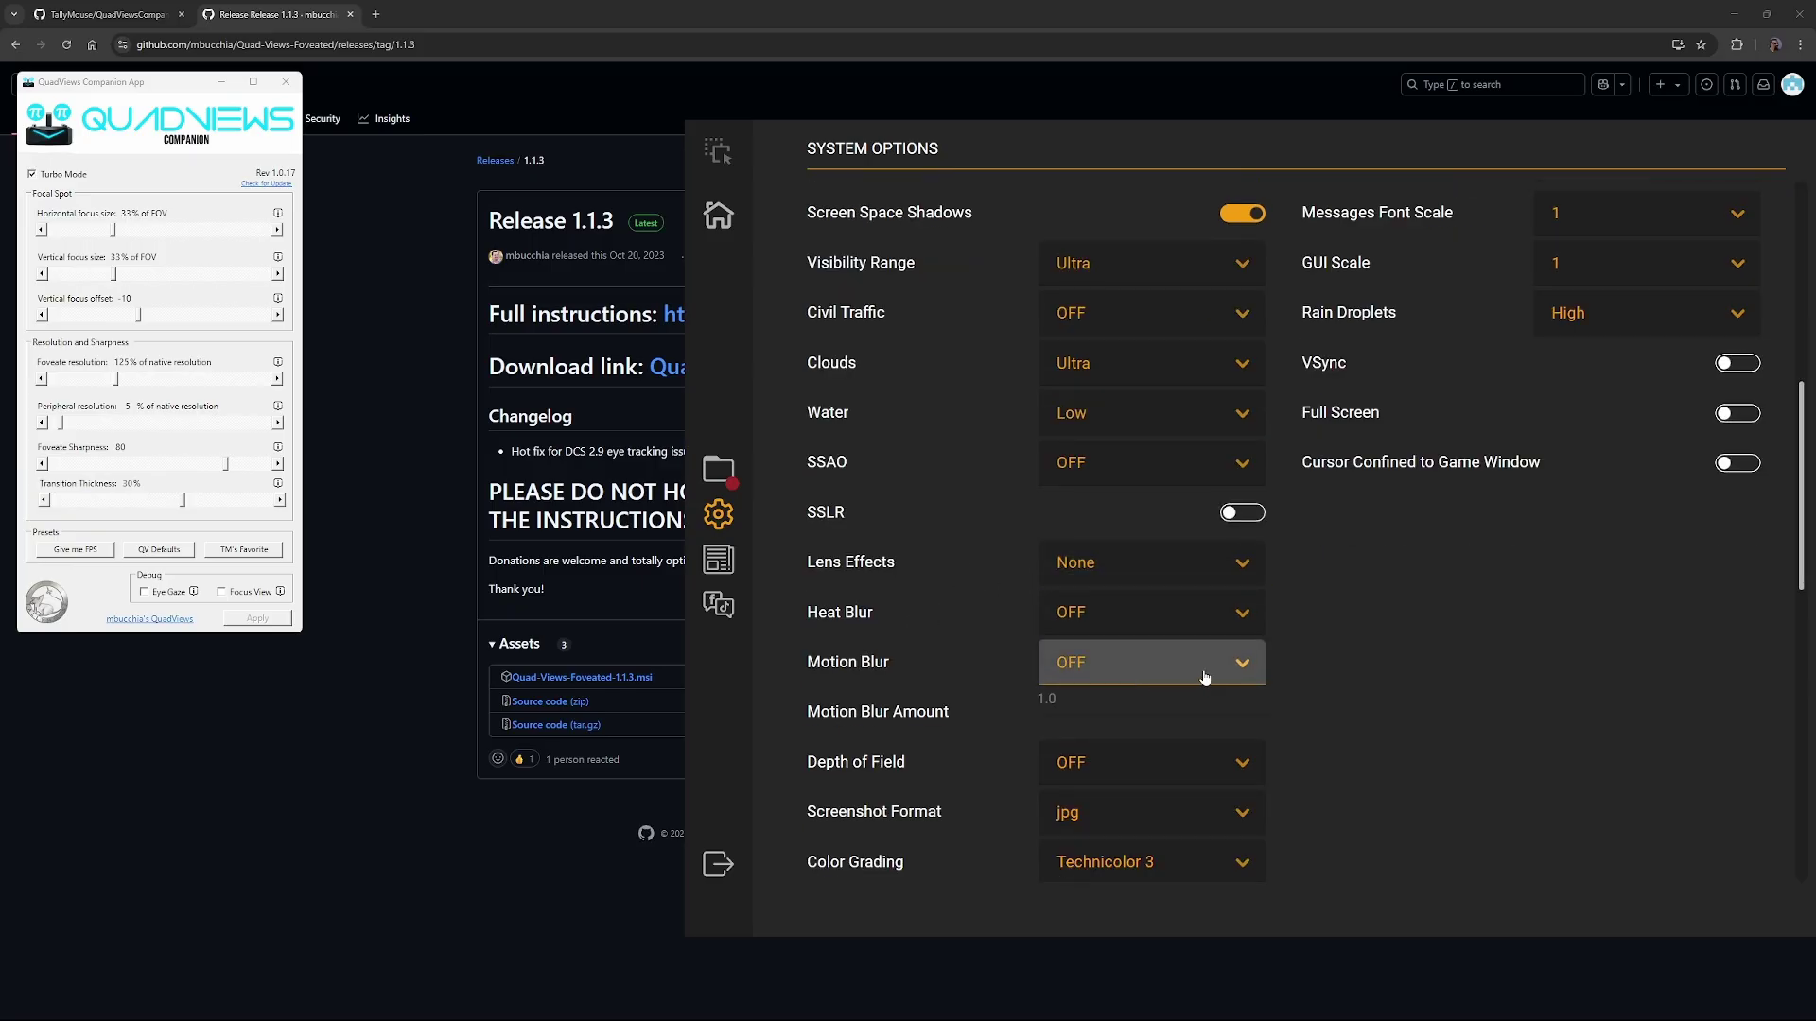
pyautogui.scroll(-1, 1423, 622)
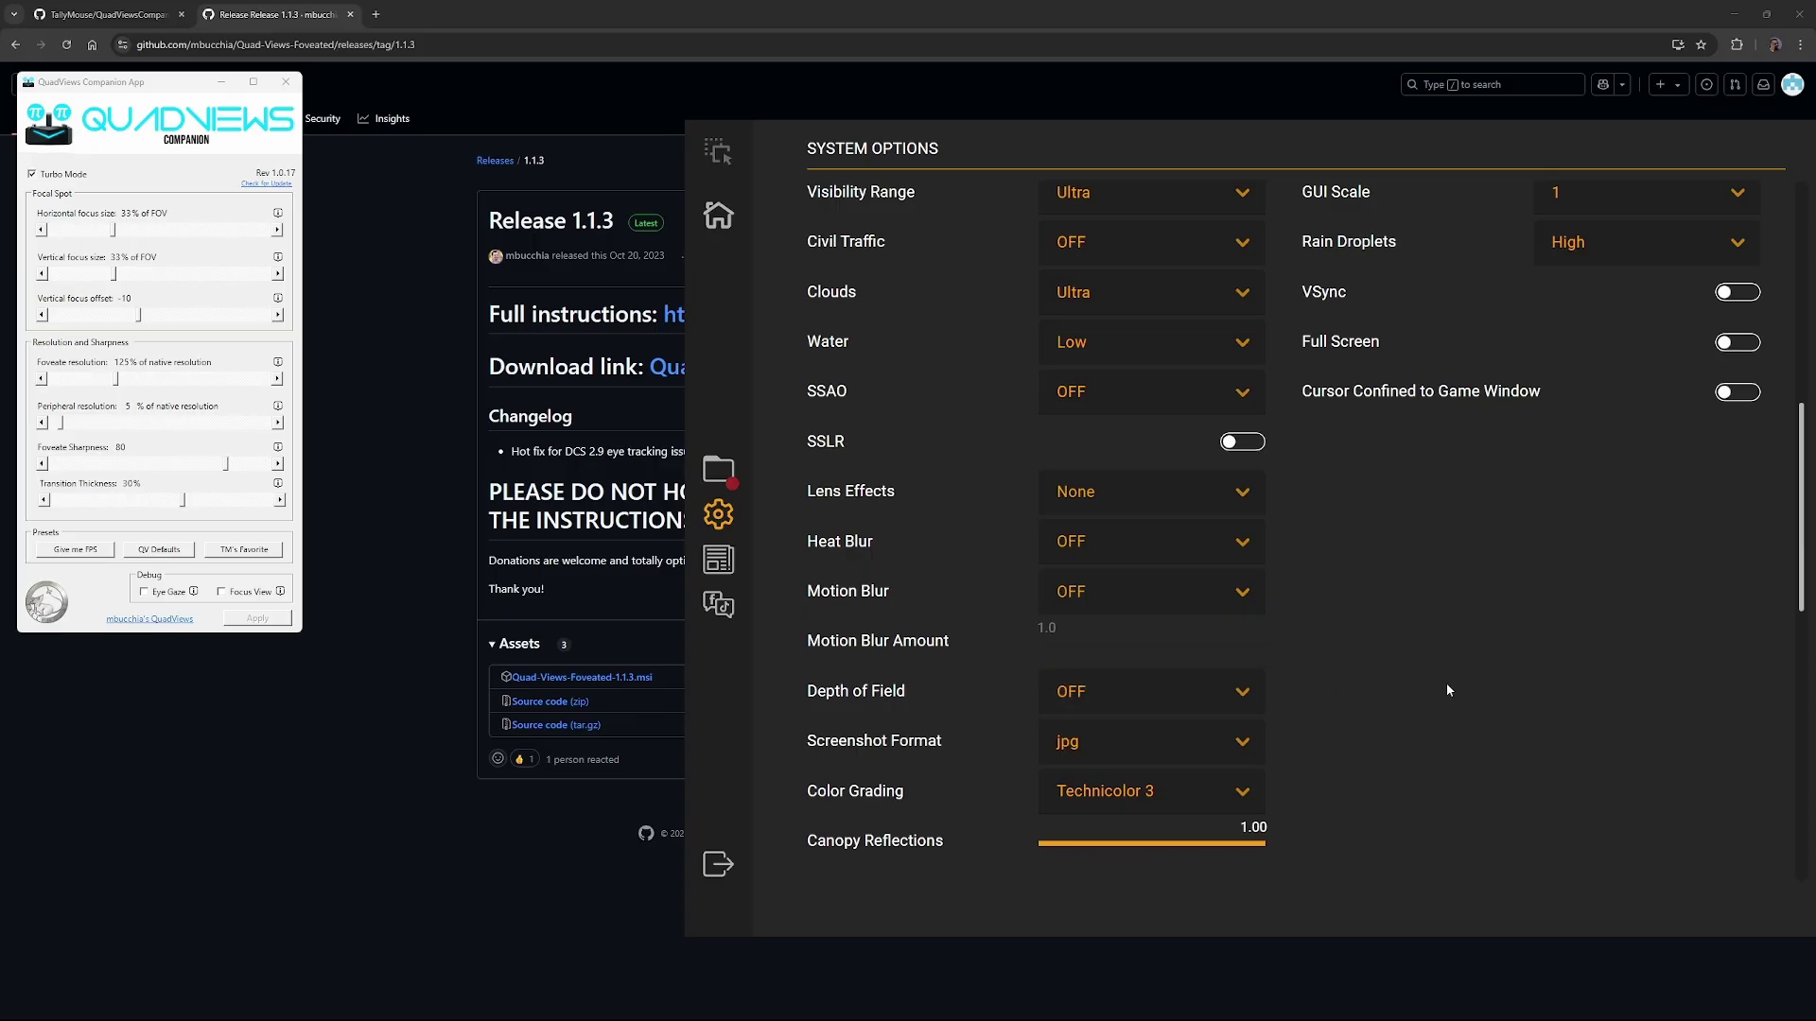
# Step: View the Color Grading choices, leaving Technicolor 3 selected, and review the Canopy Reflections and Volumetric Lights settings
pyautogui.scroll(-1, 1428, 610)
pyautogui.scroll(-1, 1465, 579)
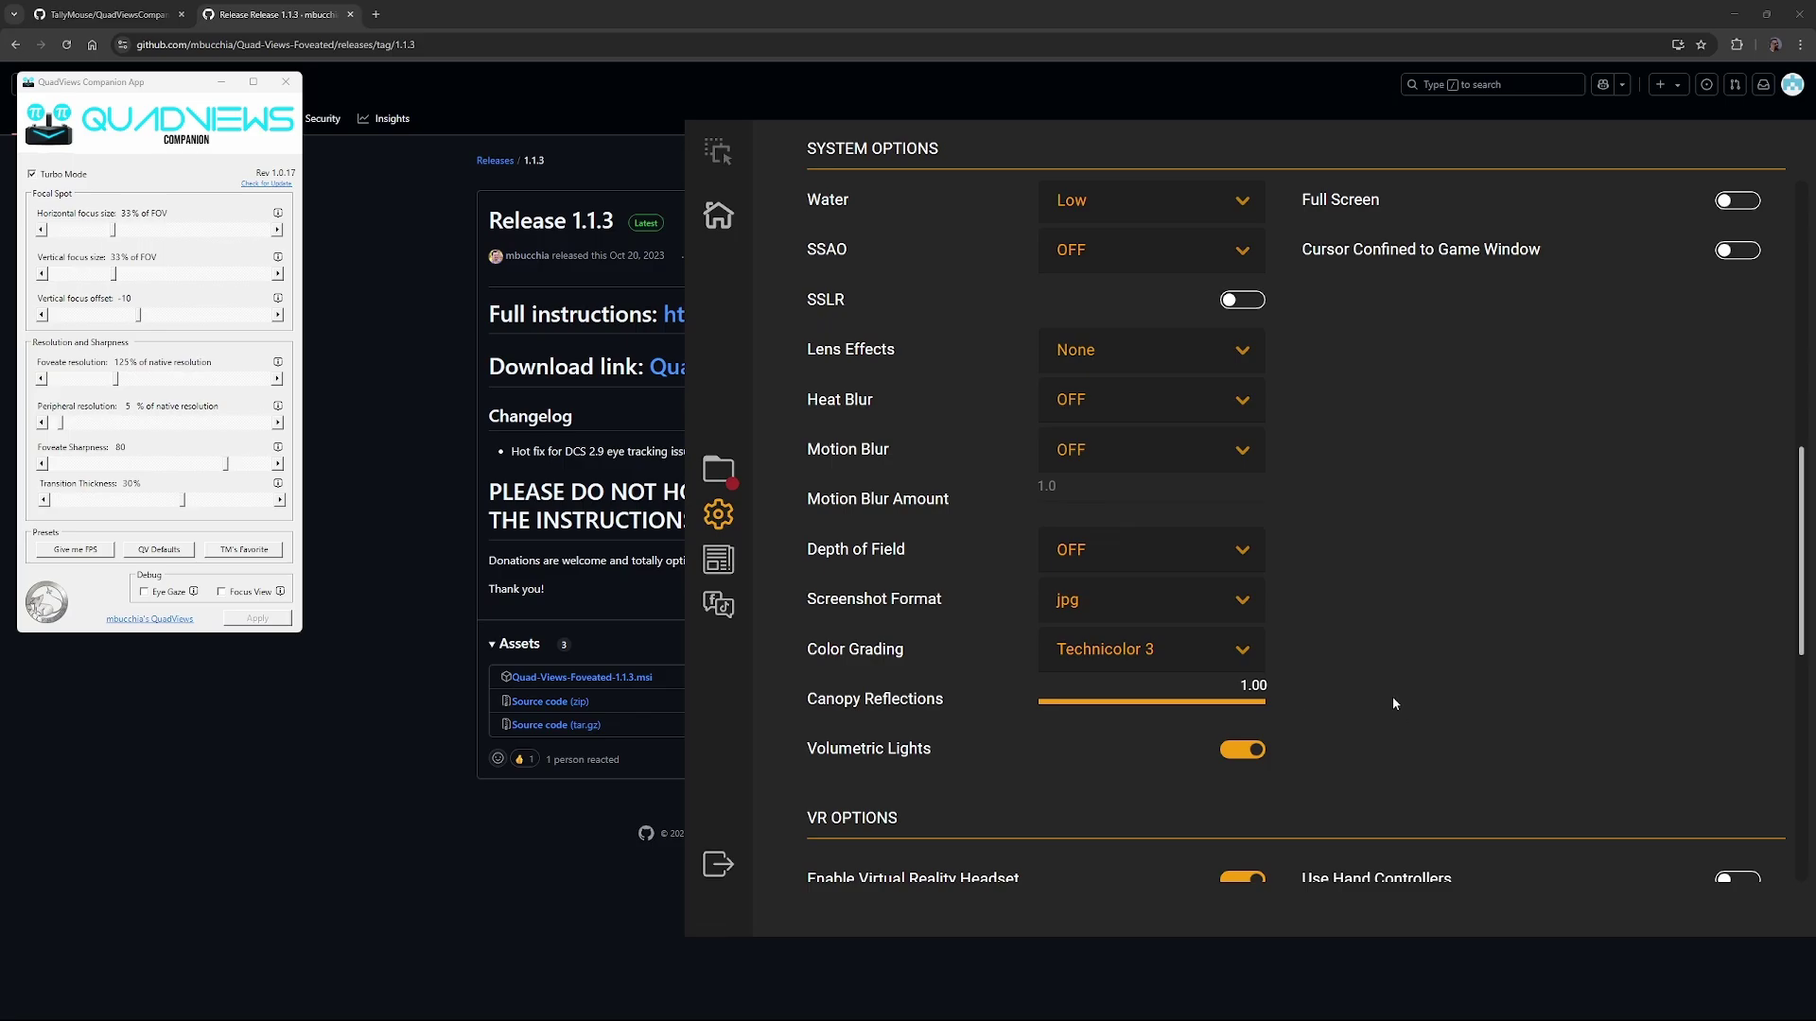
pyautogui.click(1239, 652)
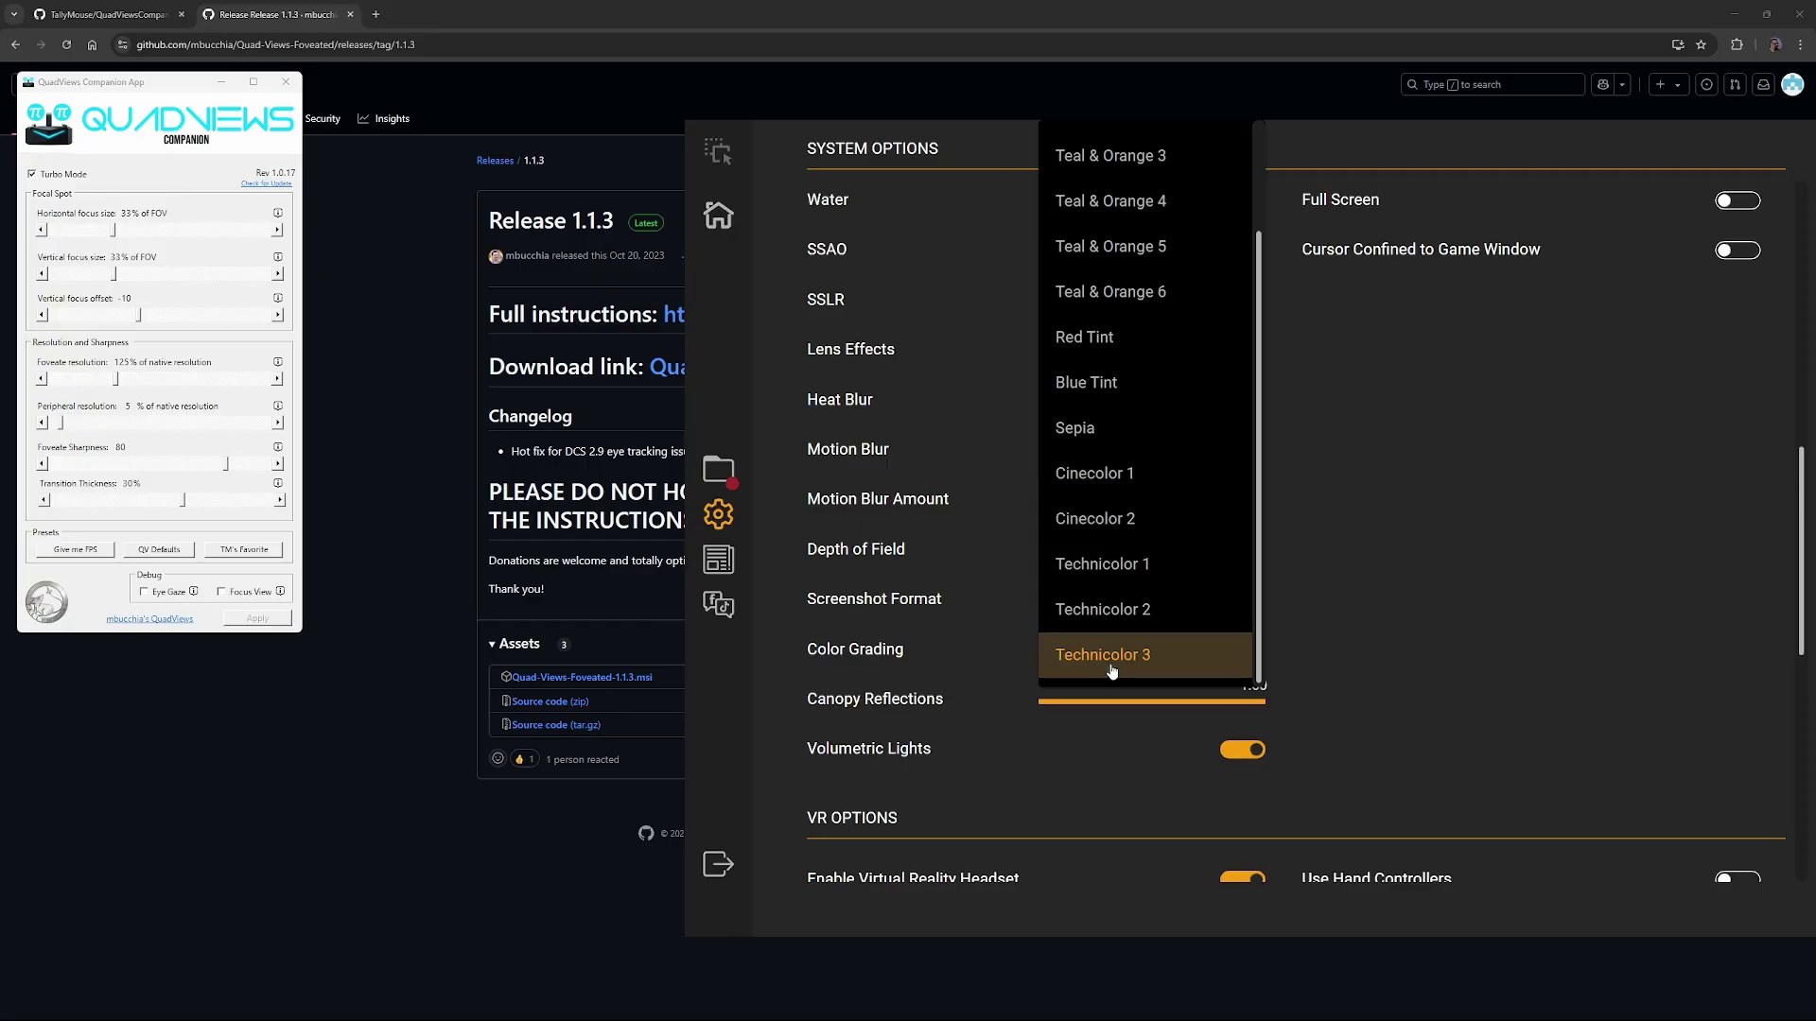
pyautogui.scroll(-3, 1379, 638)
pyautogui.scroll(-1, 1464, 510)
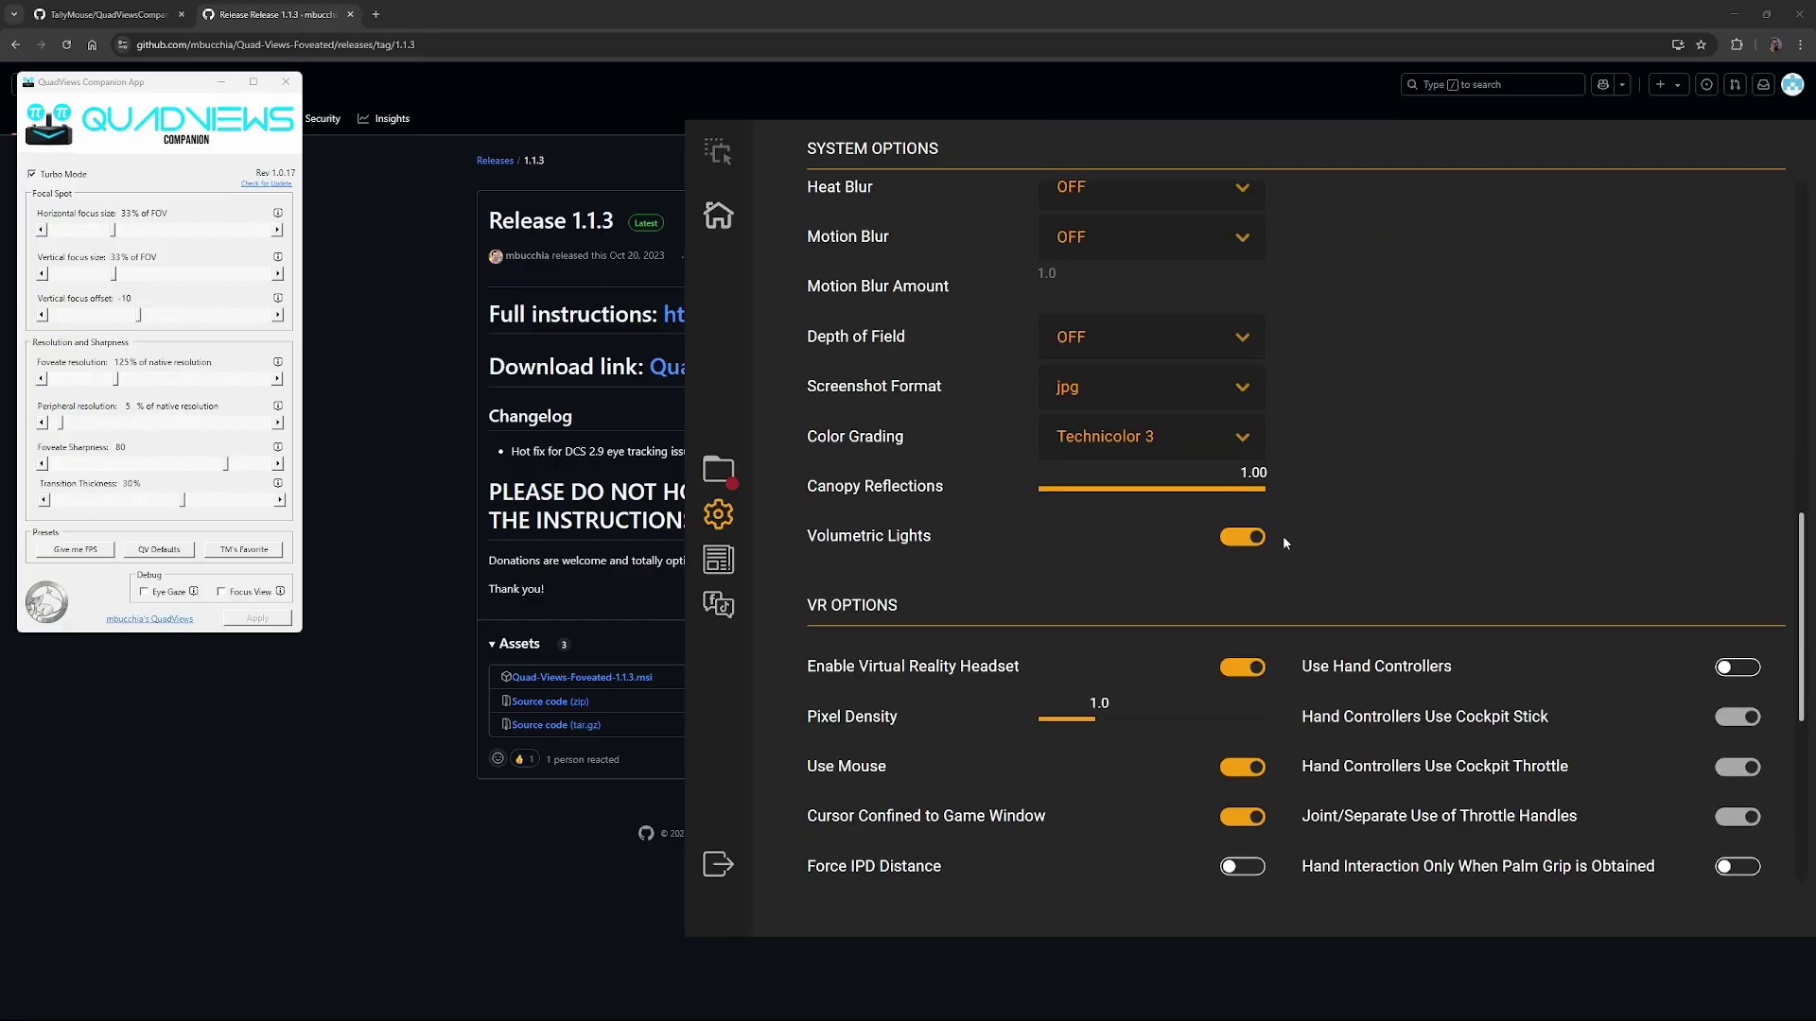
pyautogui.scroll(-1, 1456, 478)
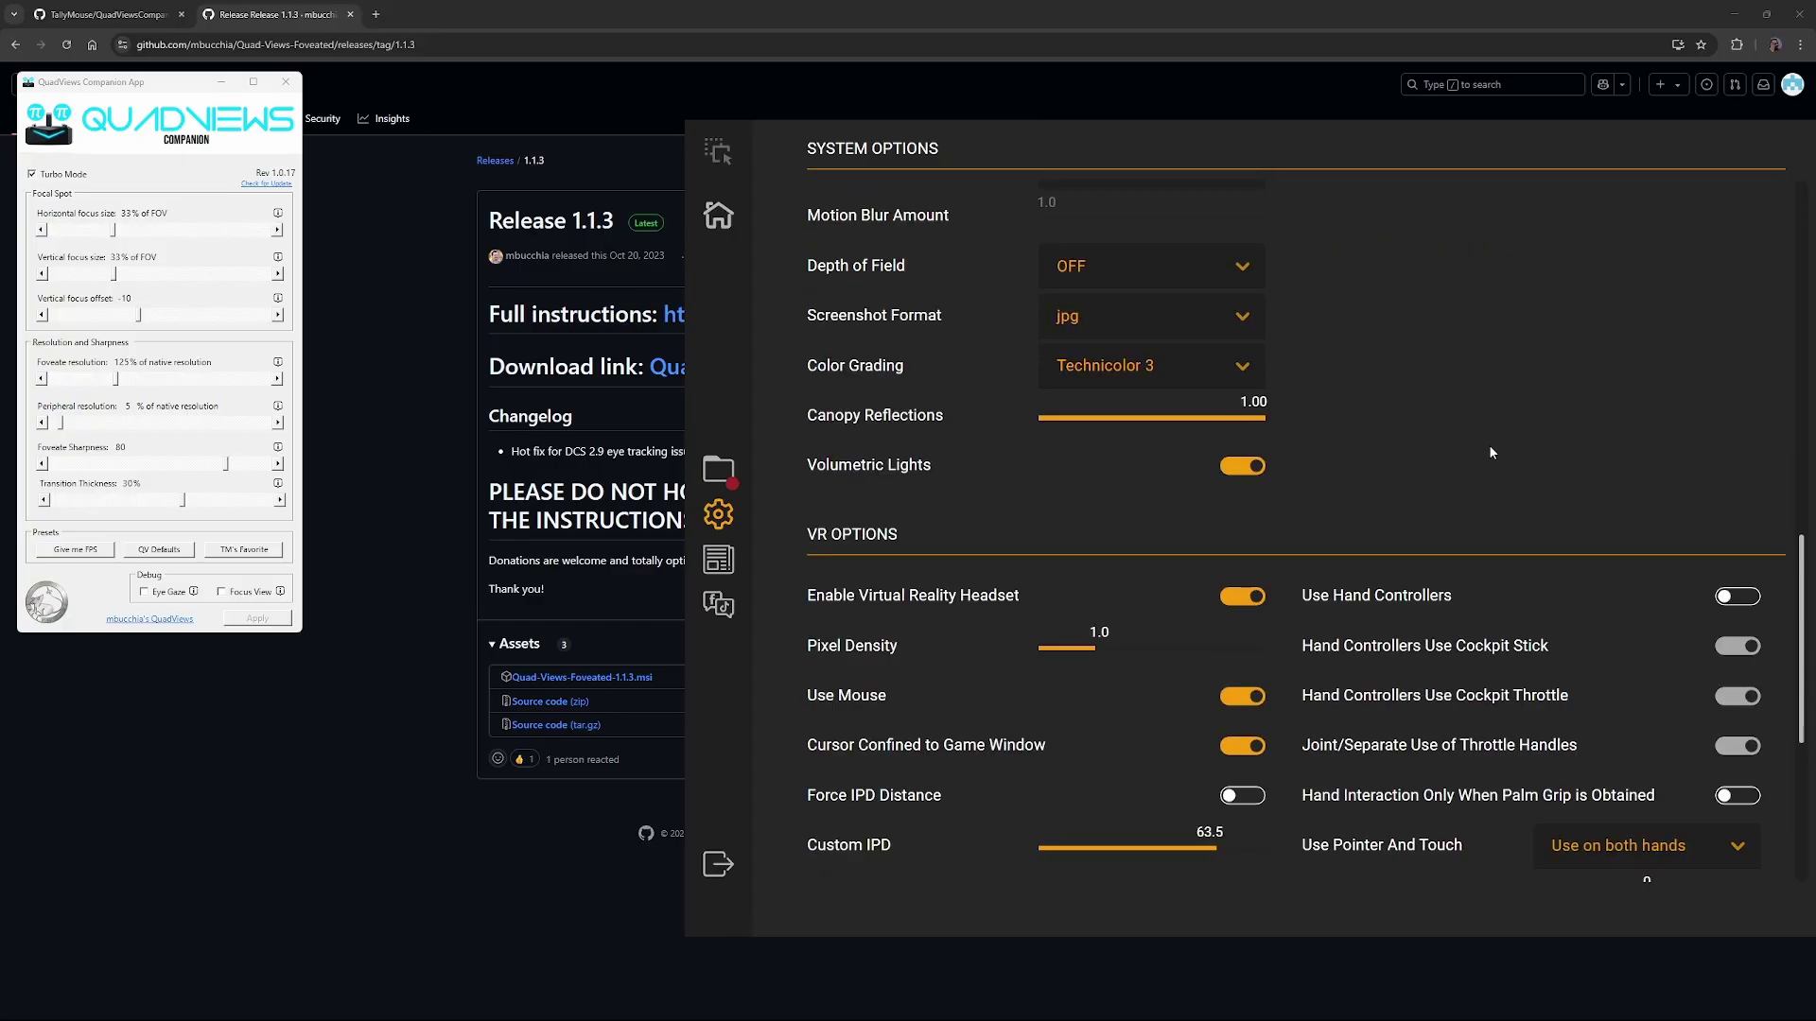
# Step: Review the VR options from Enable Virtual Reality Headset and Pixel Density through MSAA Mask Size to Eye tracking
pyautogui.scroll(-3, 1477, 359)
pyautogui.scroll(-2, 1308, 320)
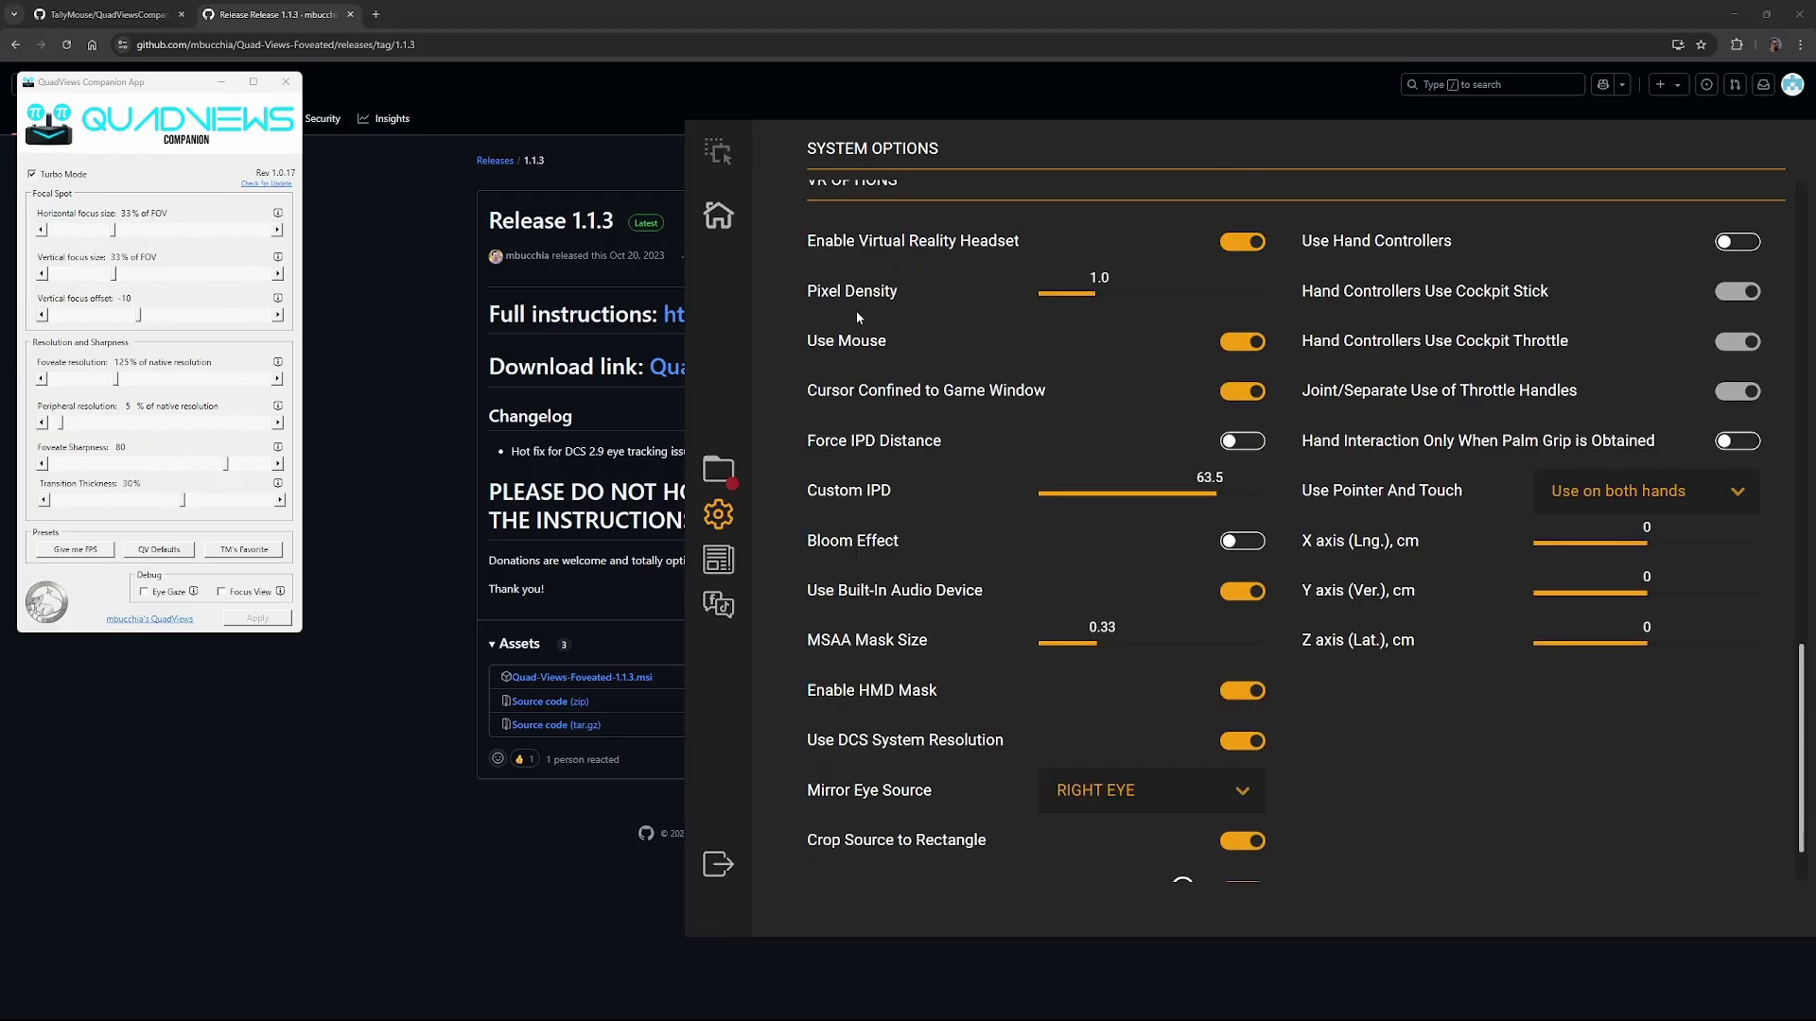
pyautogui.scroll(1, 993, 286)
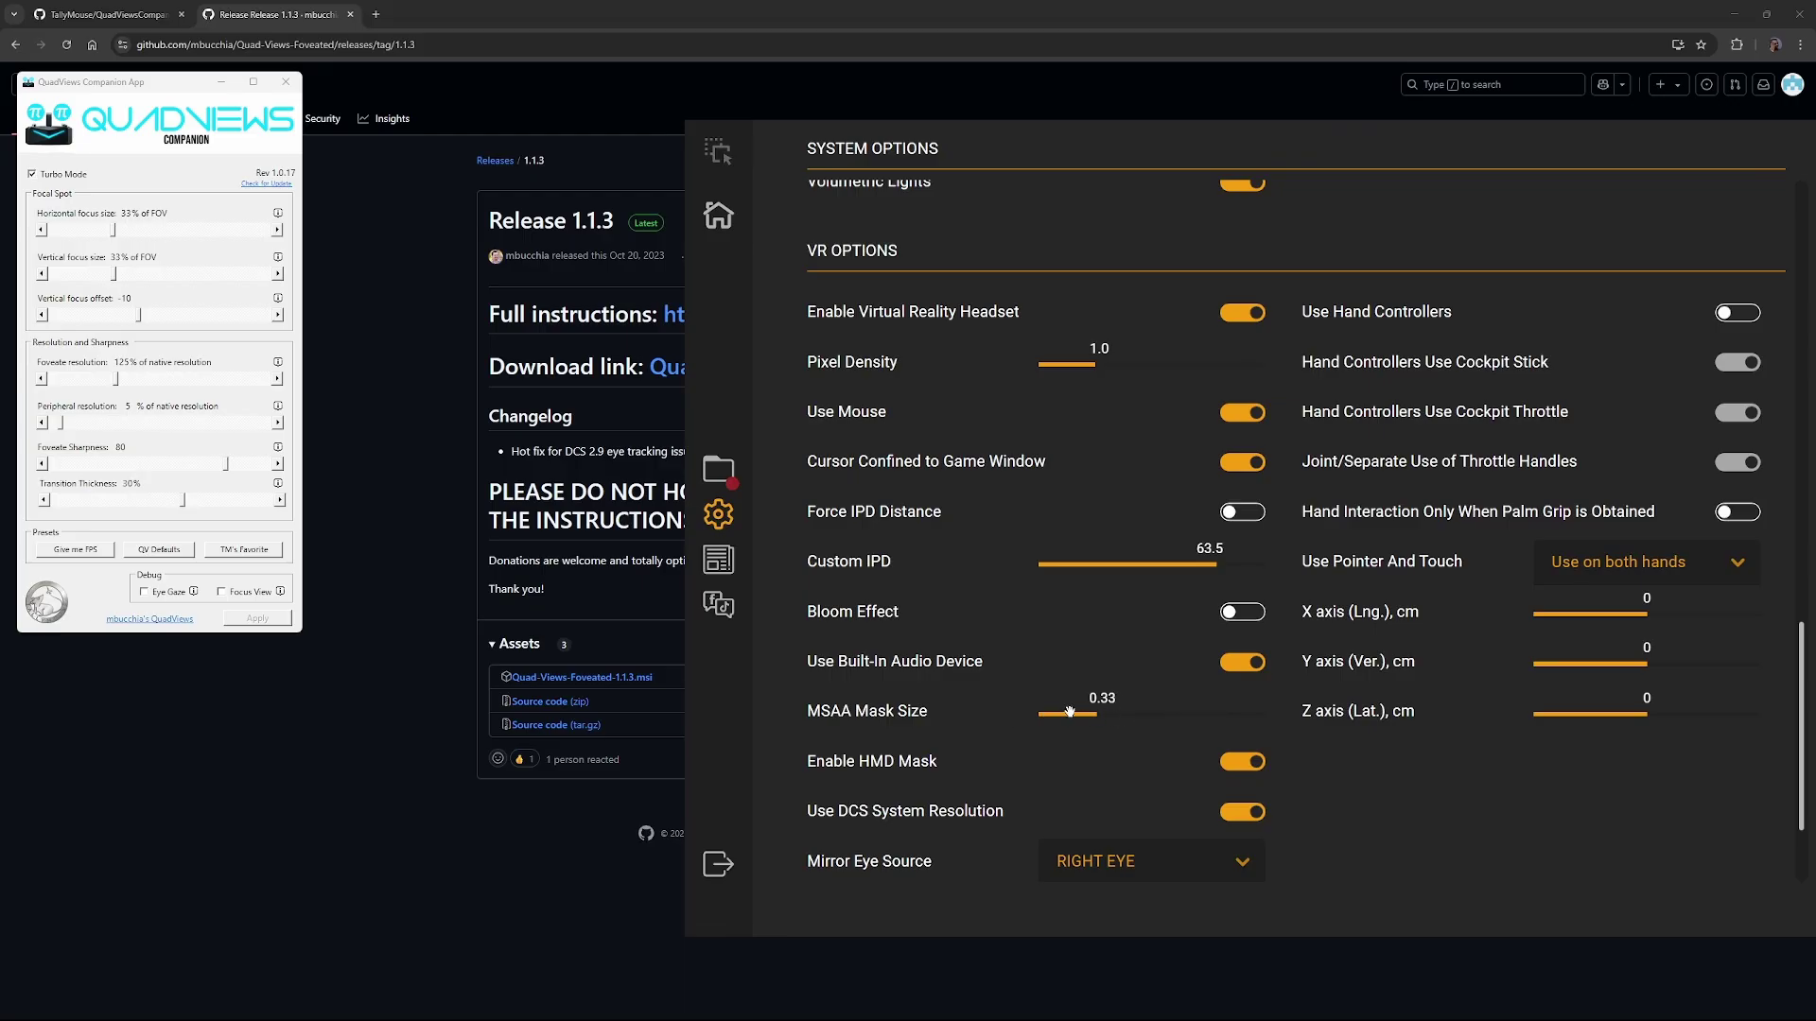
pyautogui.scroll(-1, 1084, 647)
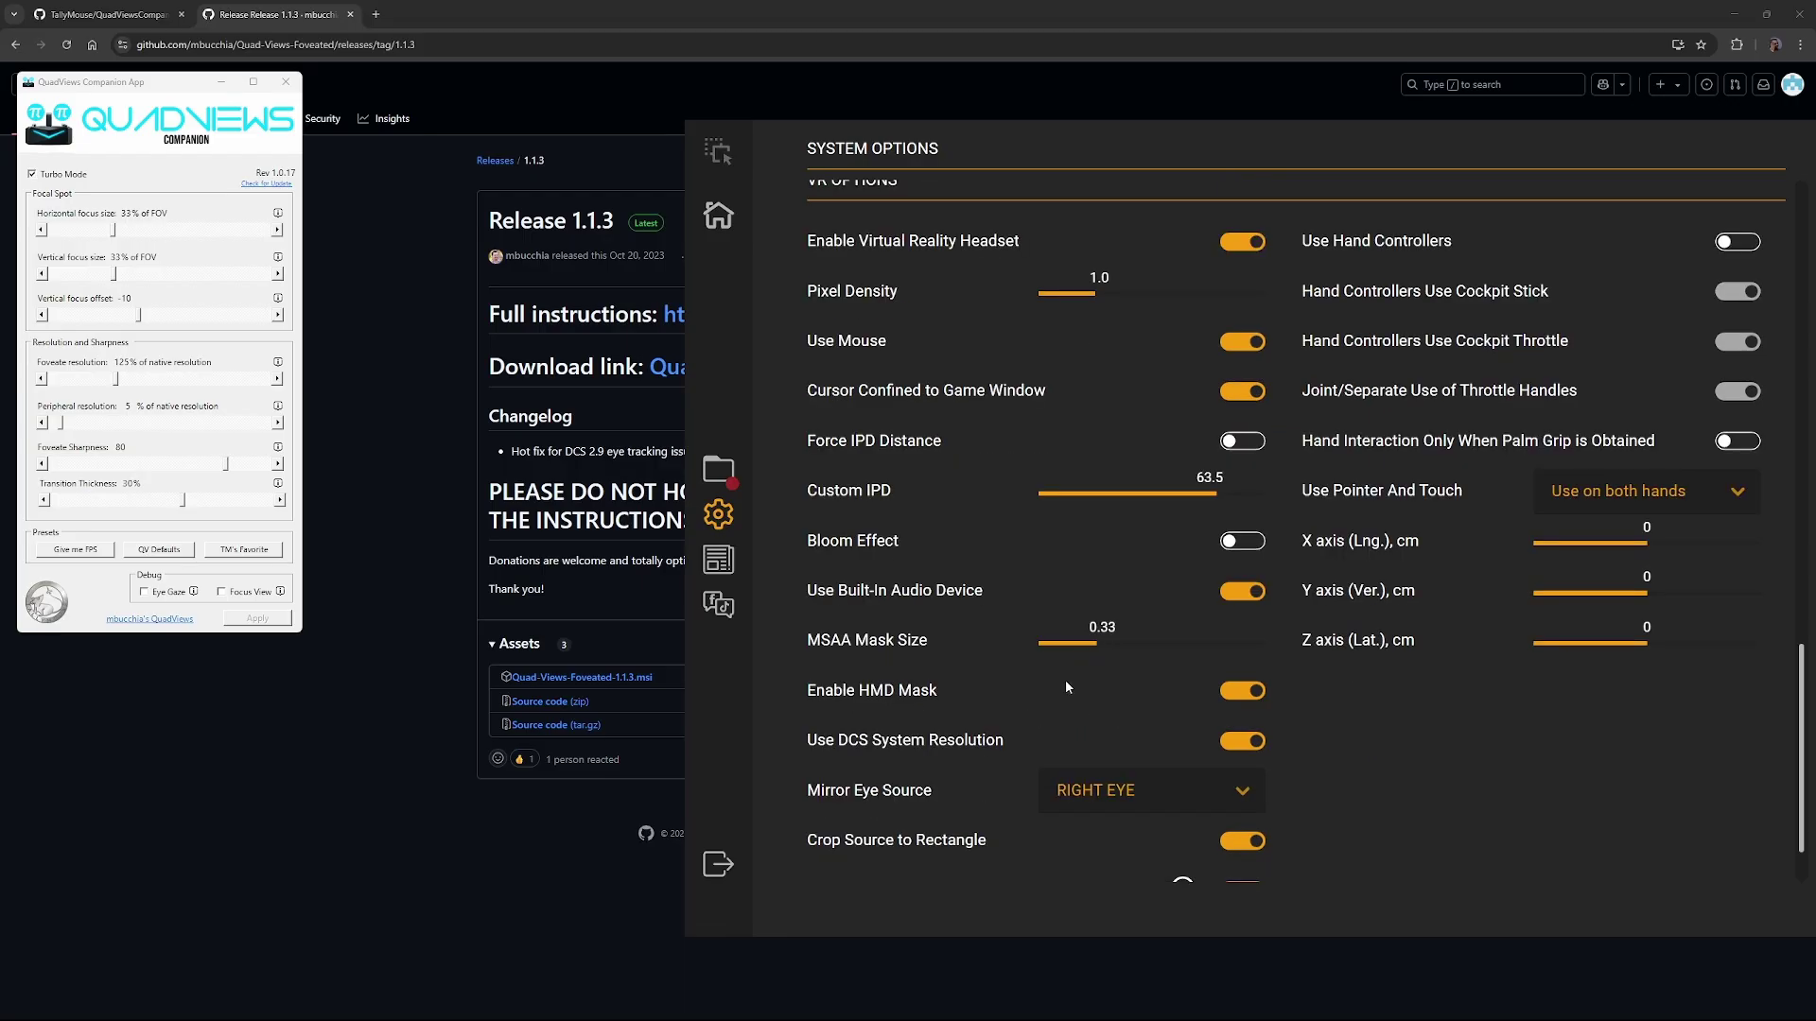
pyautogui.scroll(-1, 1065, 583)
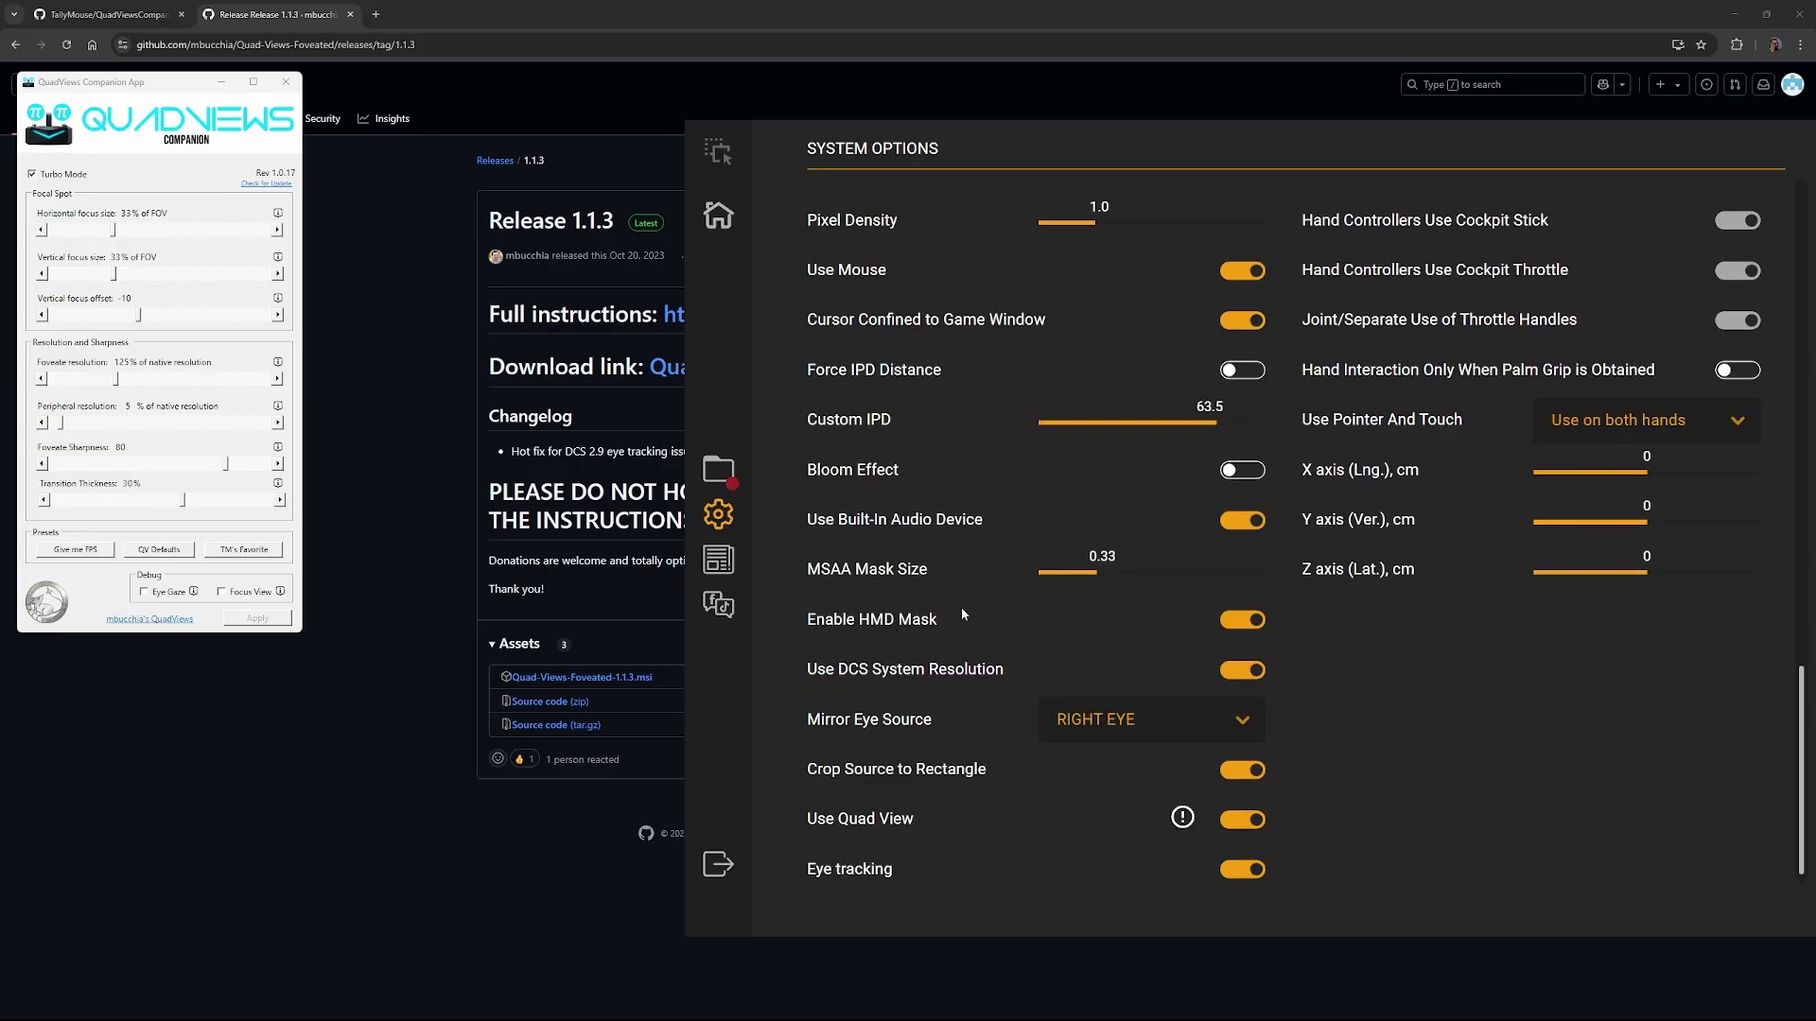
pyautogui.scroll(-1, 1016, 606)
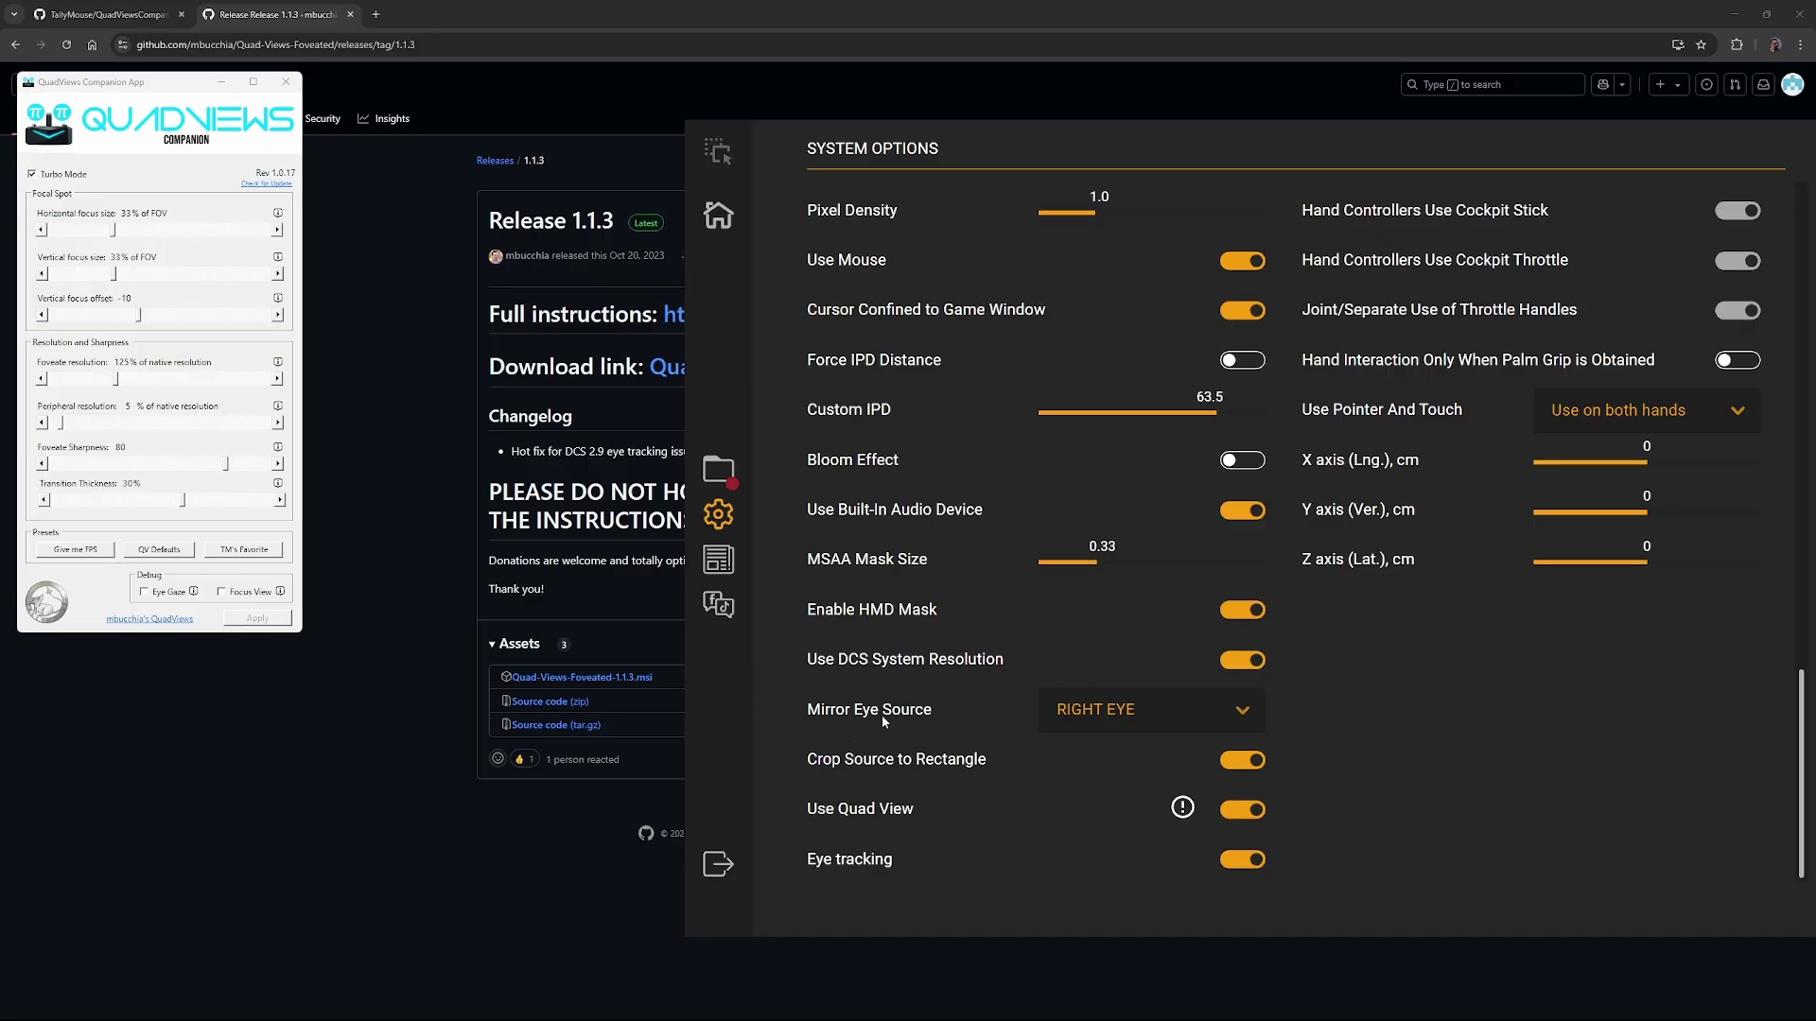
# Step: View the Mirror Eye Source choices without changing the selection, and check the note beside Use Quad View
pyautogui.click(1087, 717)
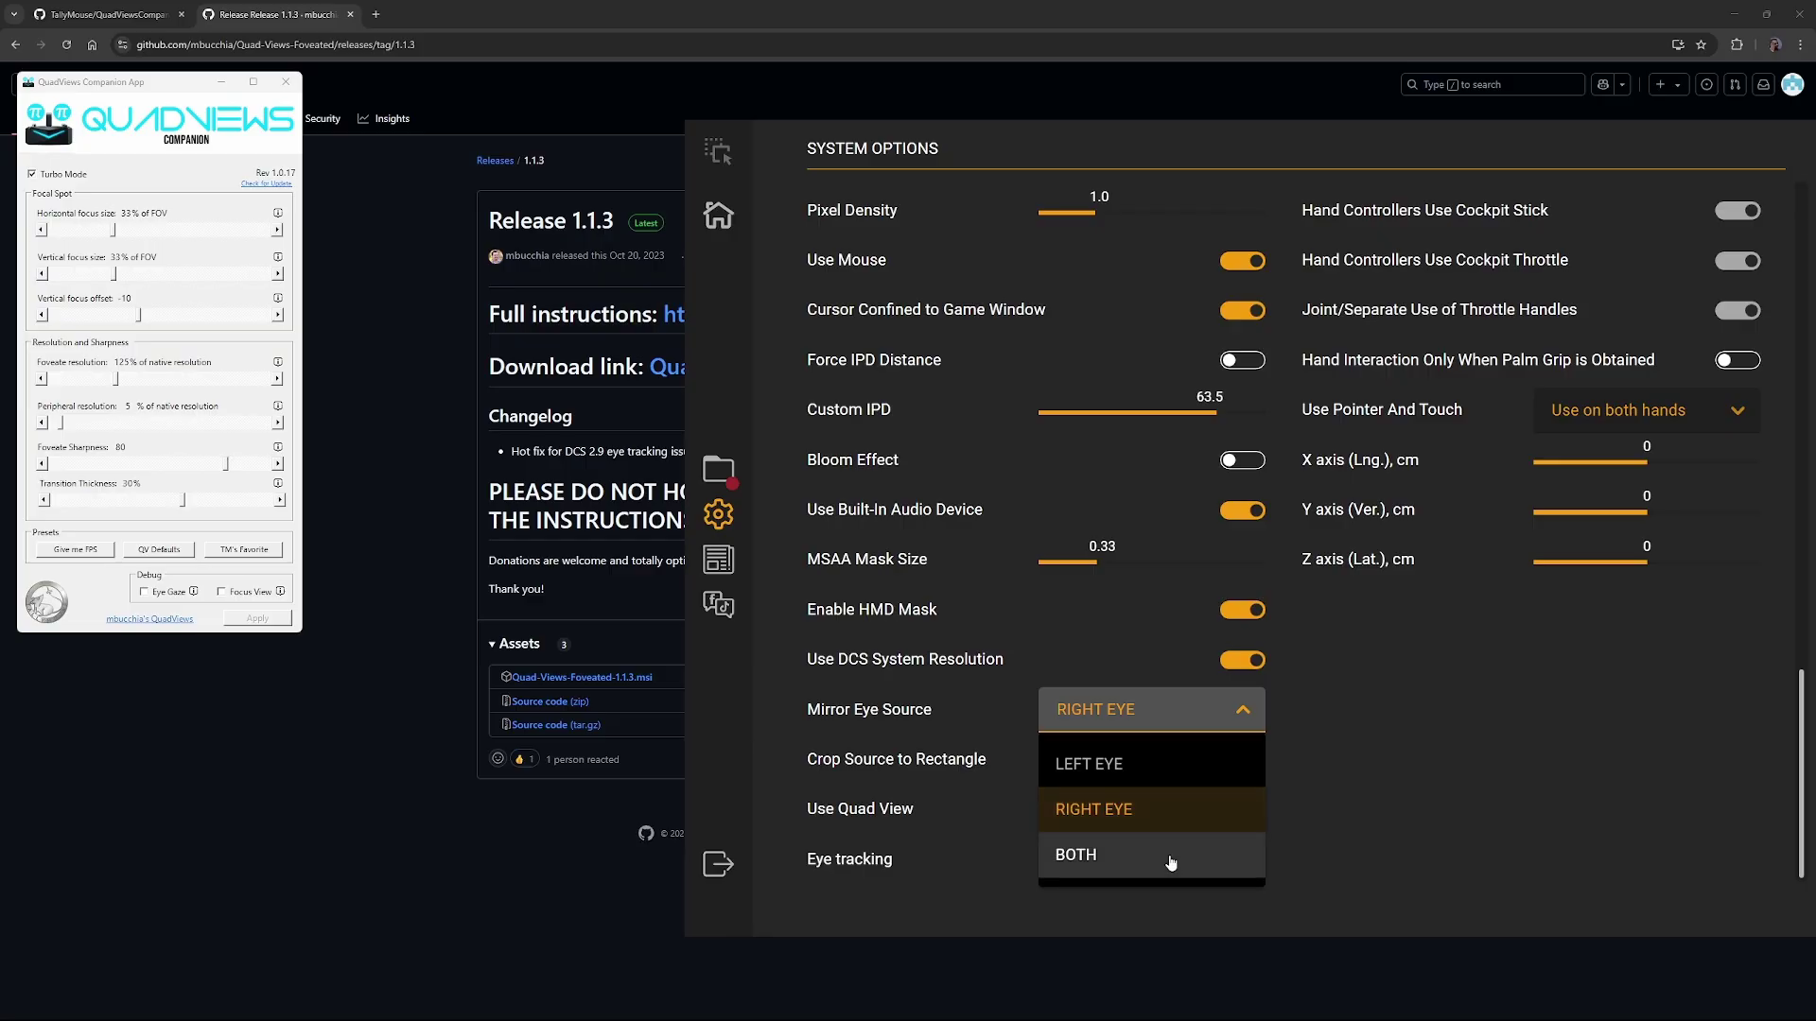
pyautogui.click(1437, 768)
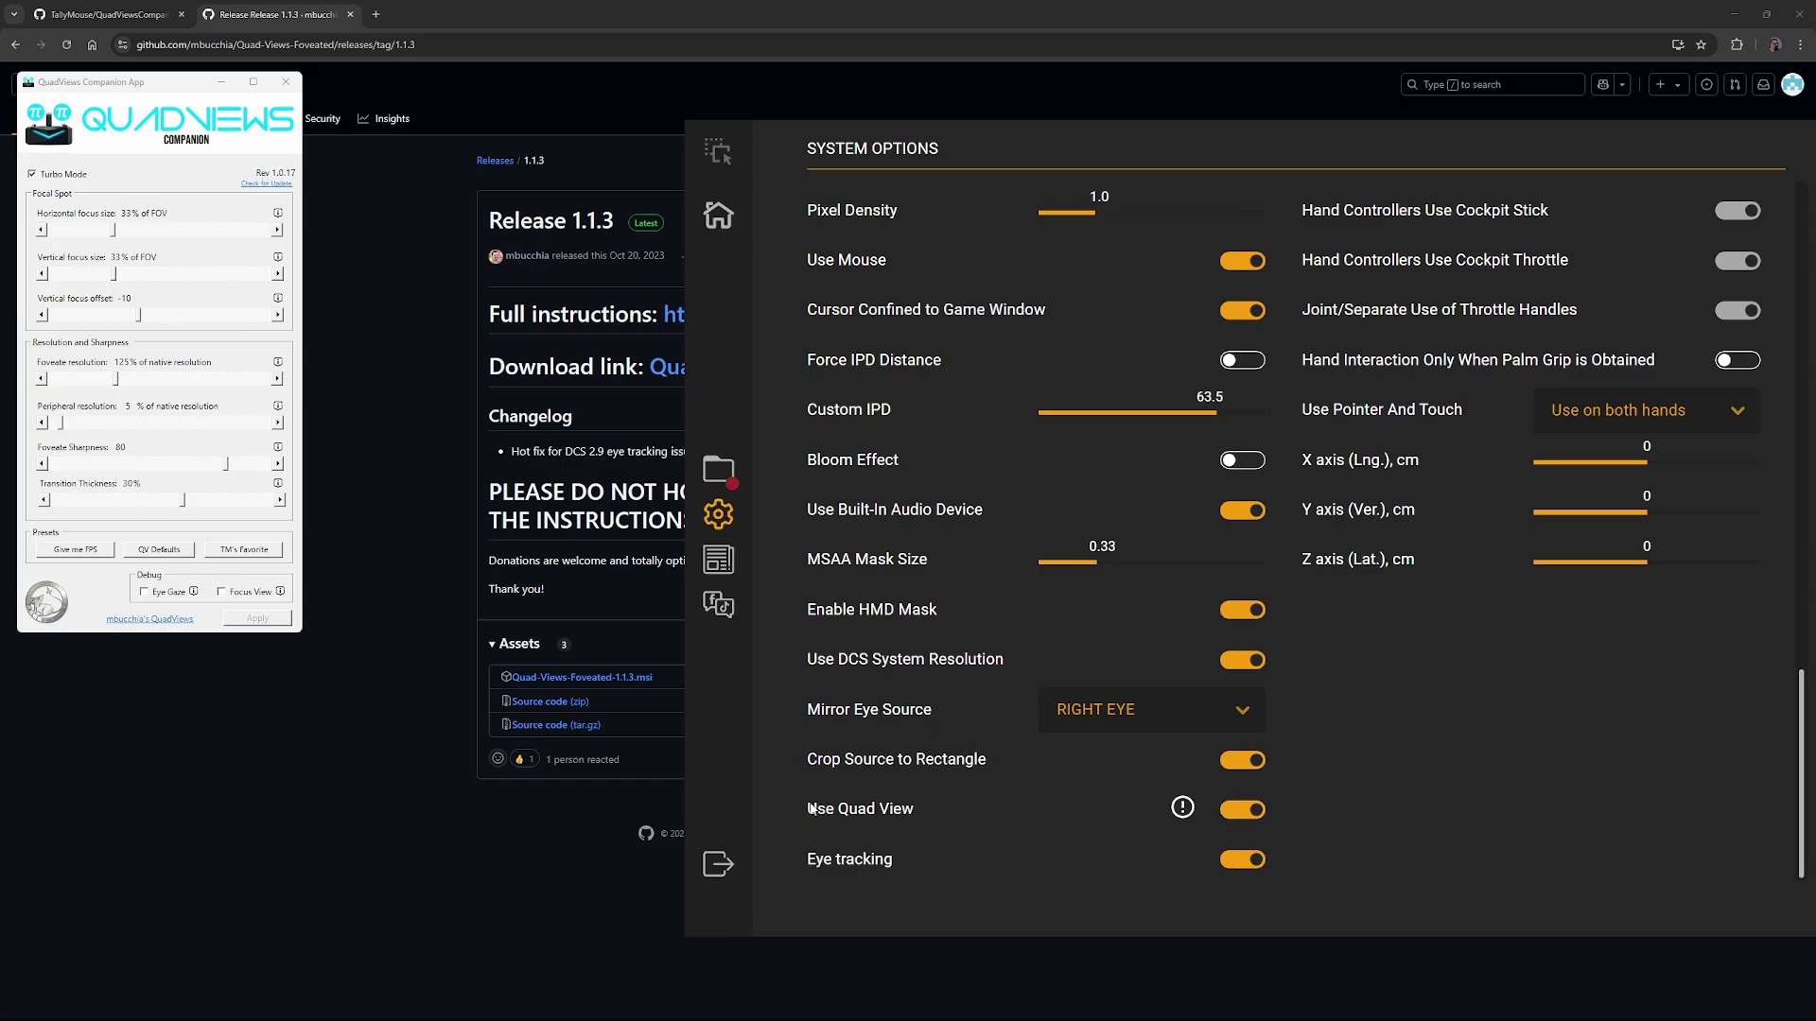
pyautogui.moveTo(1182, 809)
# Step: Exit DCS and view the GitHub pages for QuadViewsCompanion and the Quad-Views-Foveated 1.1.3 release
pyautogui.moveTo(720, 221)
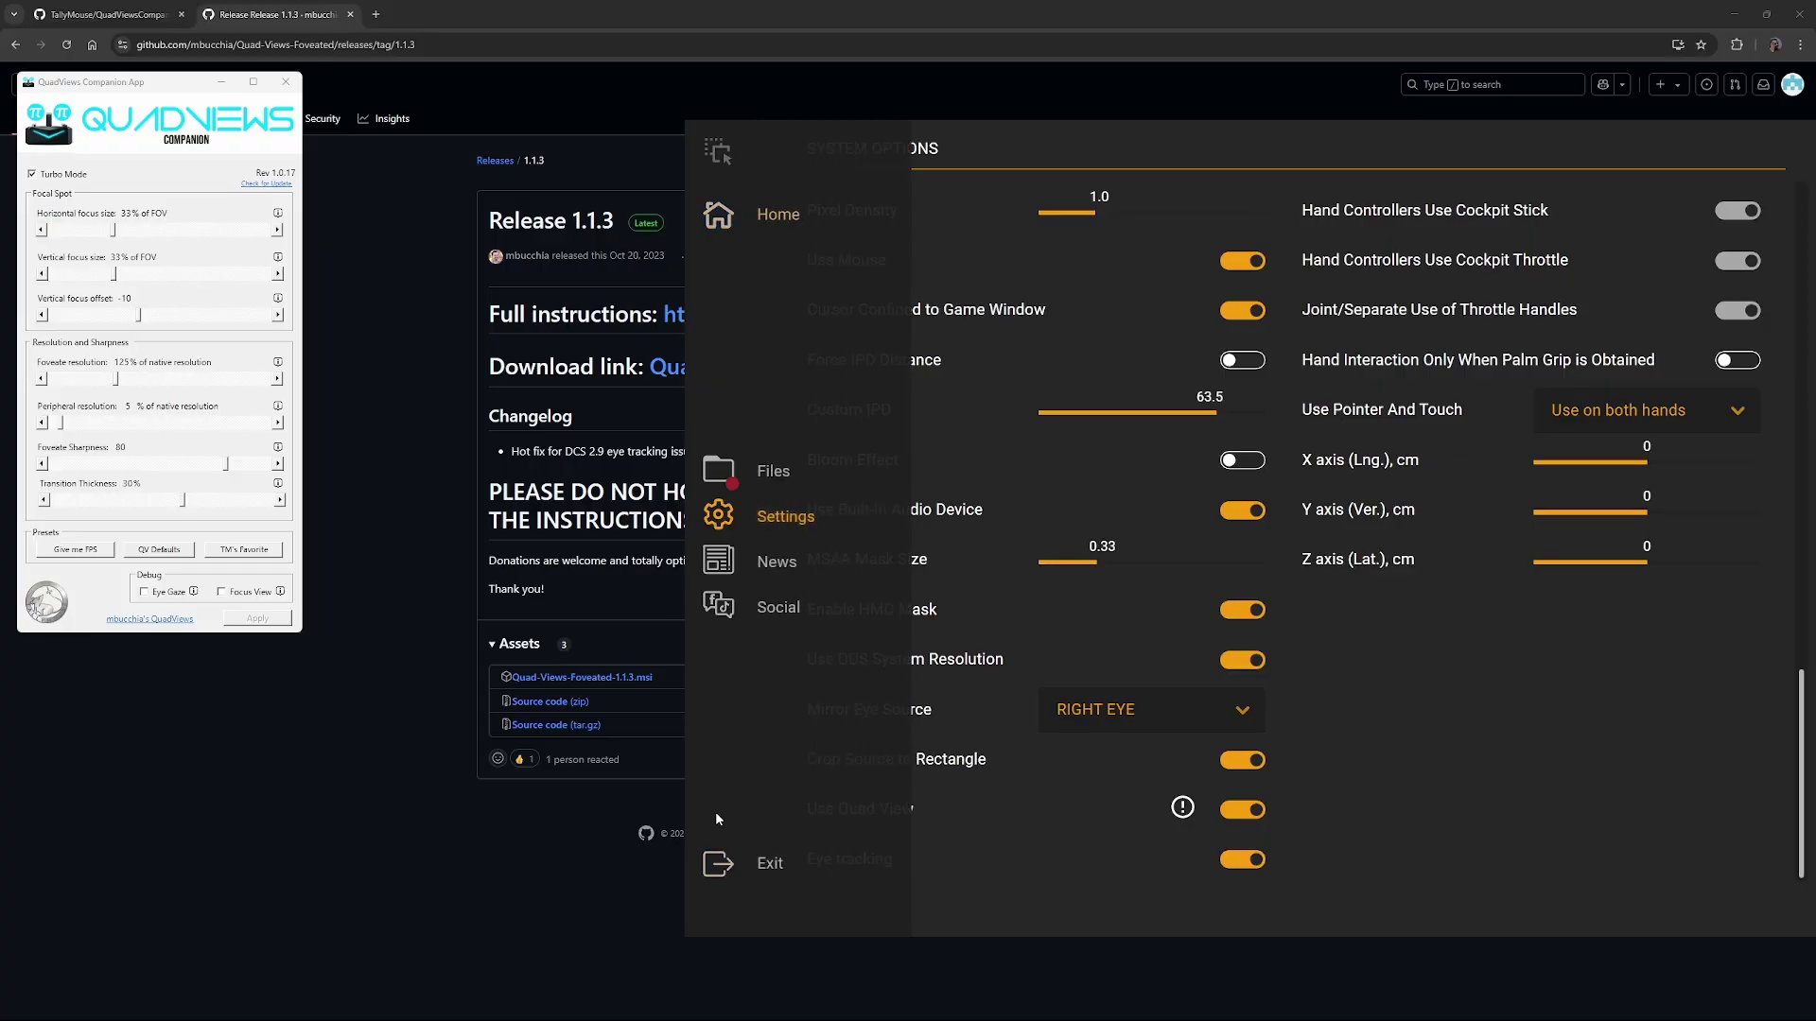
pyautogui.click(721, 864)
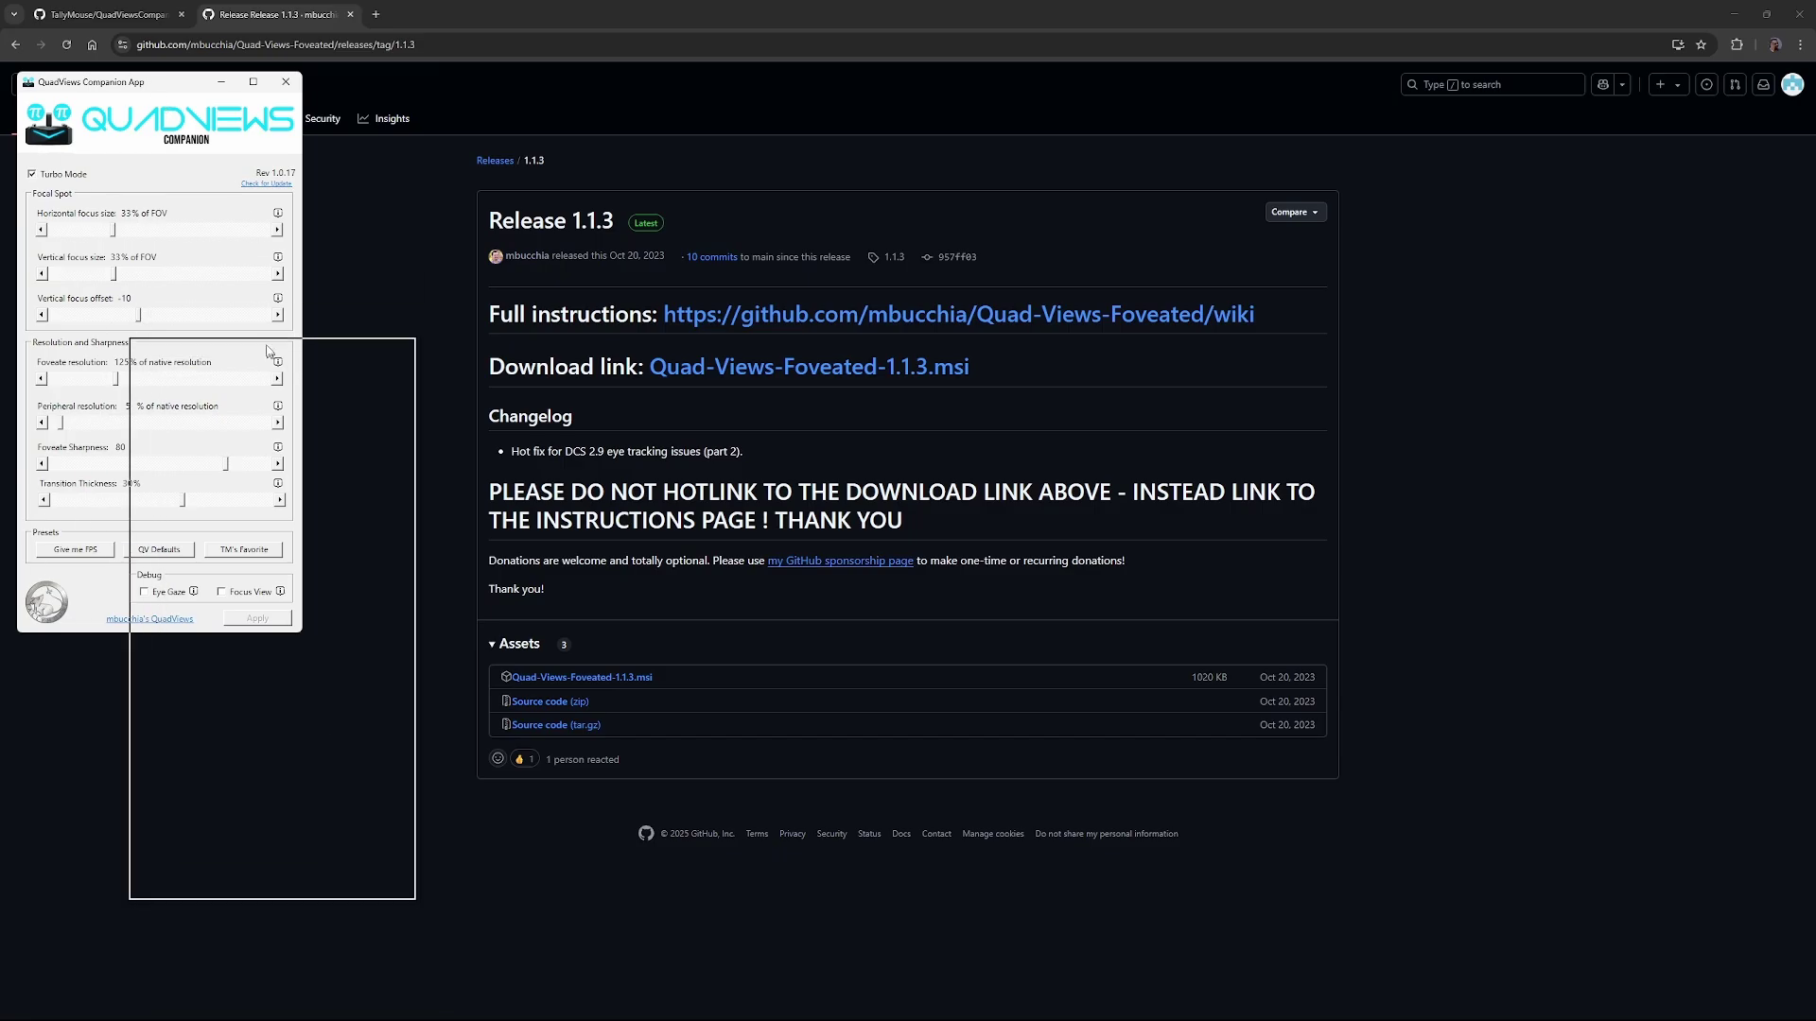
pyautogui.click(111, 17)
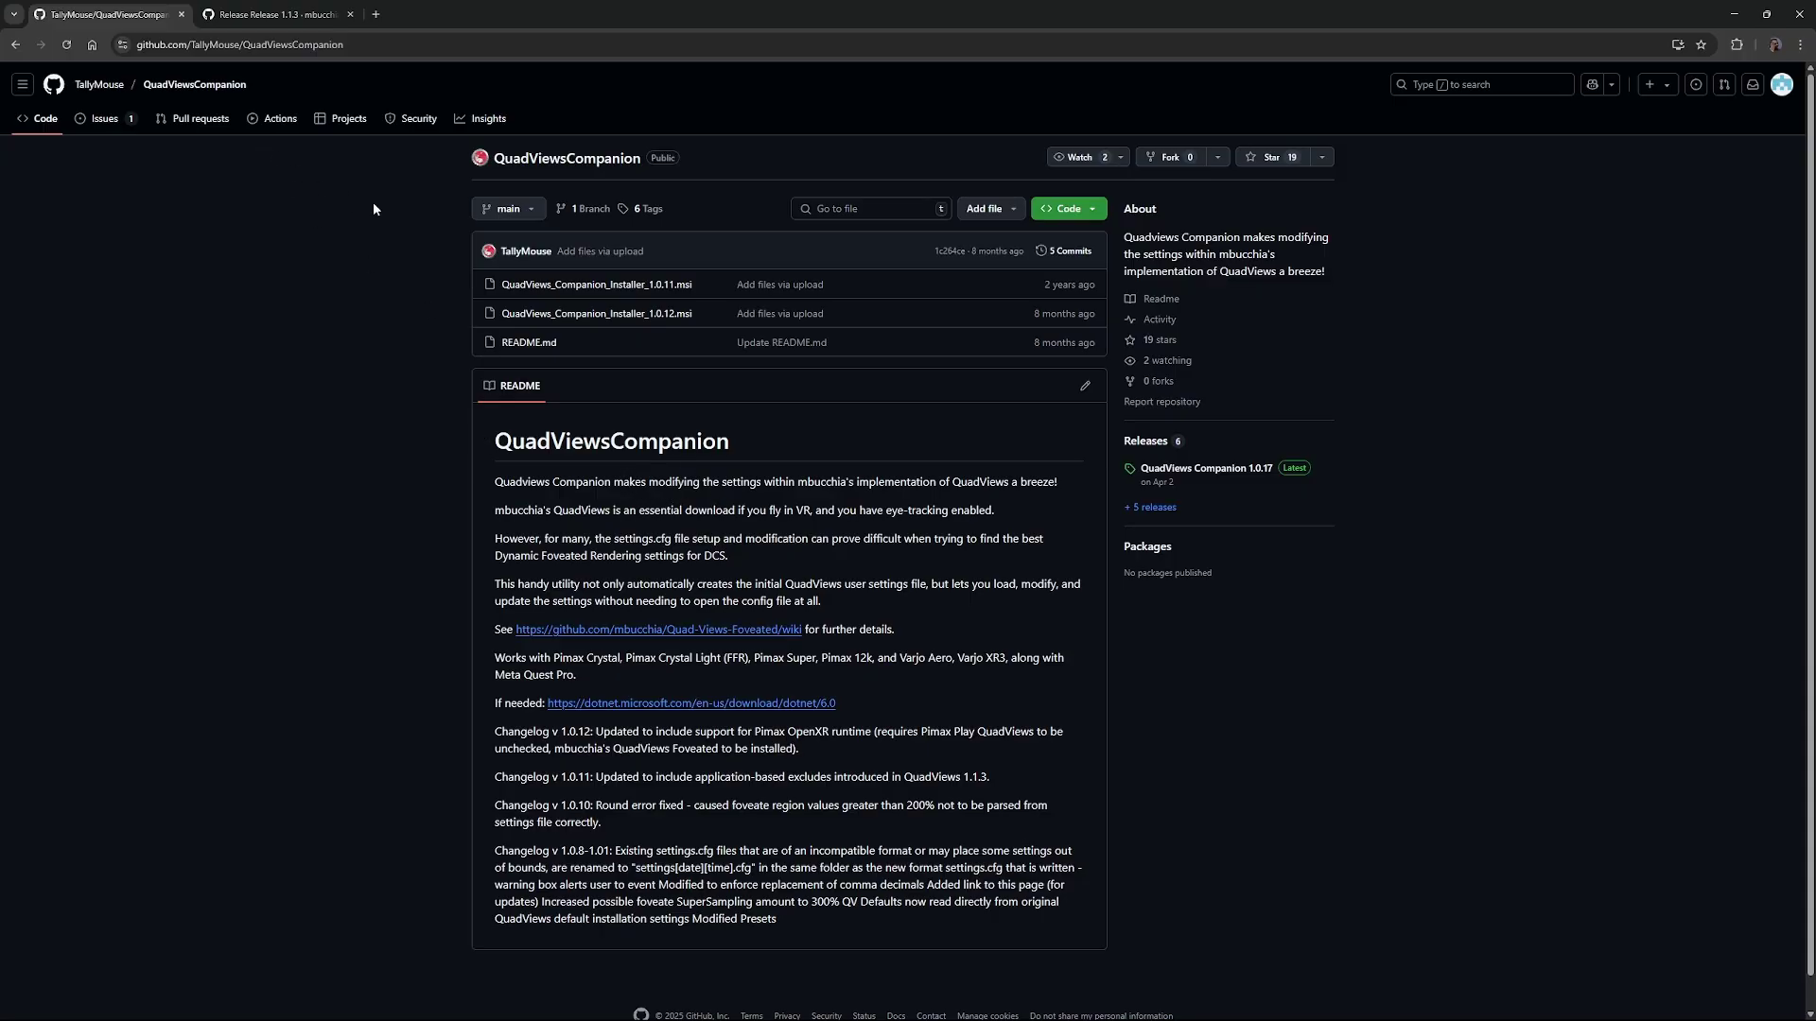
pyautogui.click(284, 14)
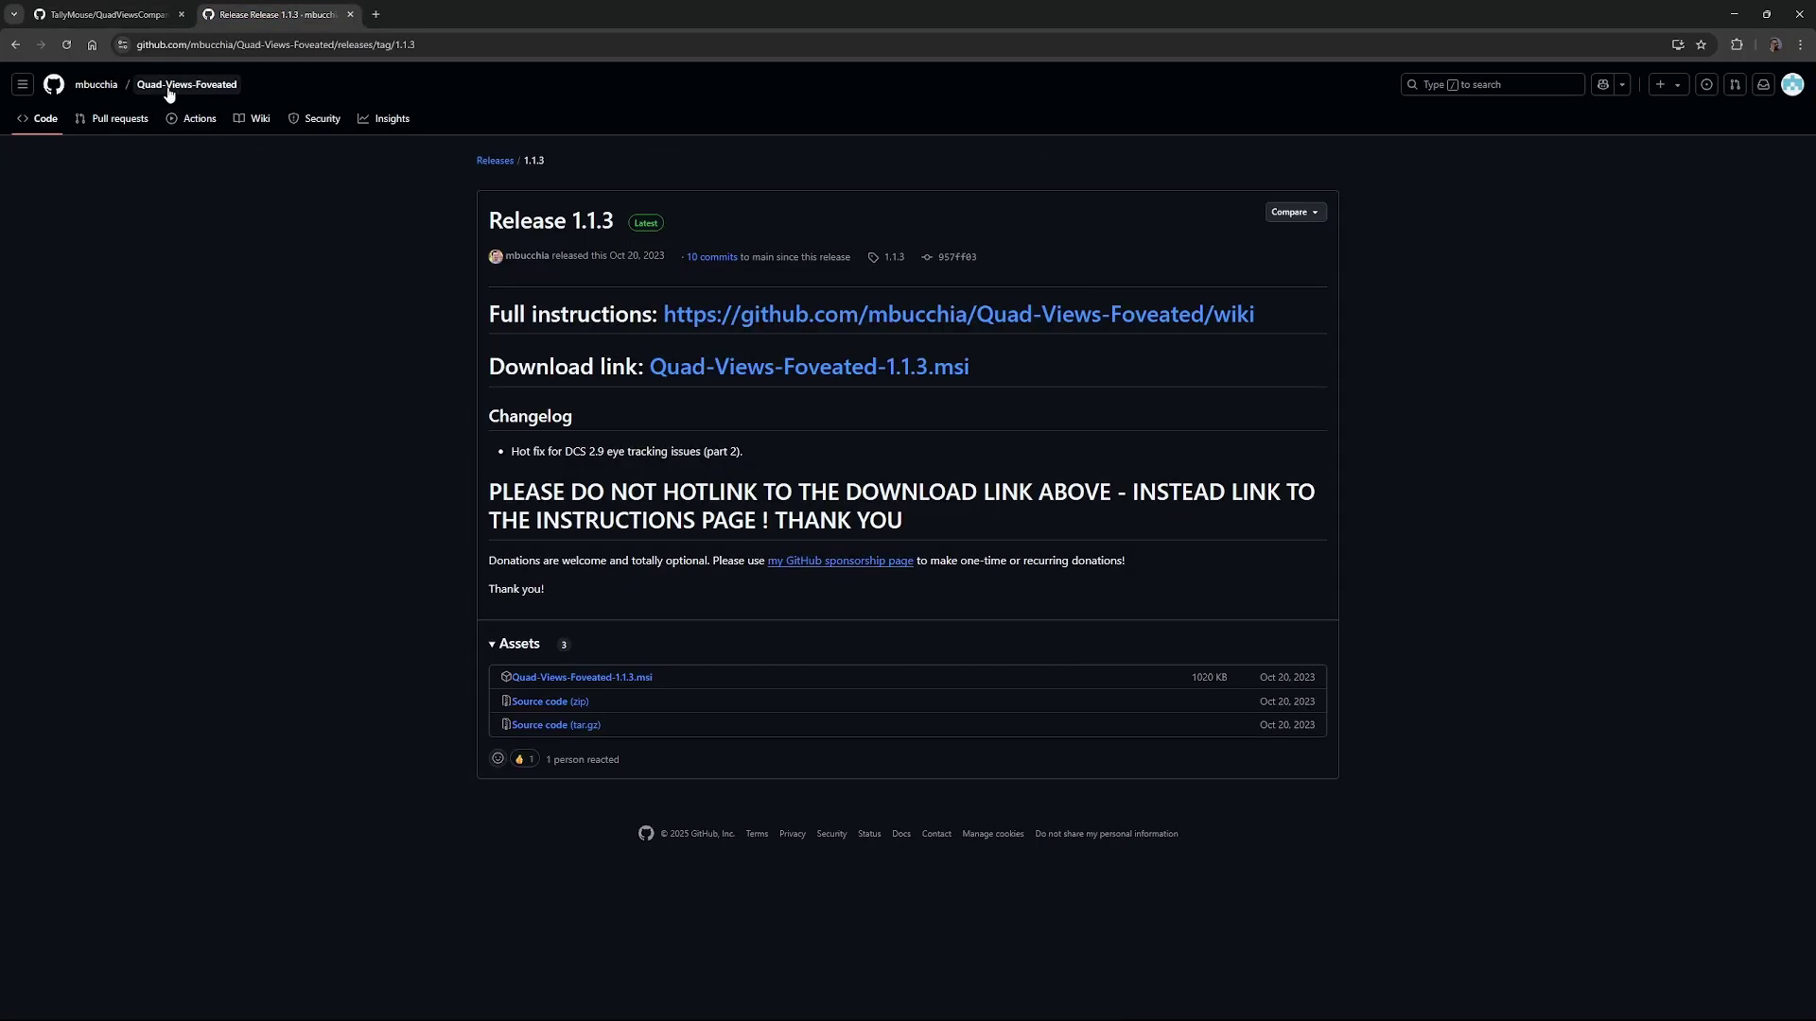
pyautogui.moveTo(93, 92)
# Step: Switch to the QuadViews Companion app and position its window over the Quad-Views-Foveated release page
pyautogui.moveTo(804, 1017)
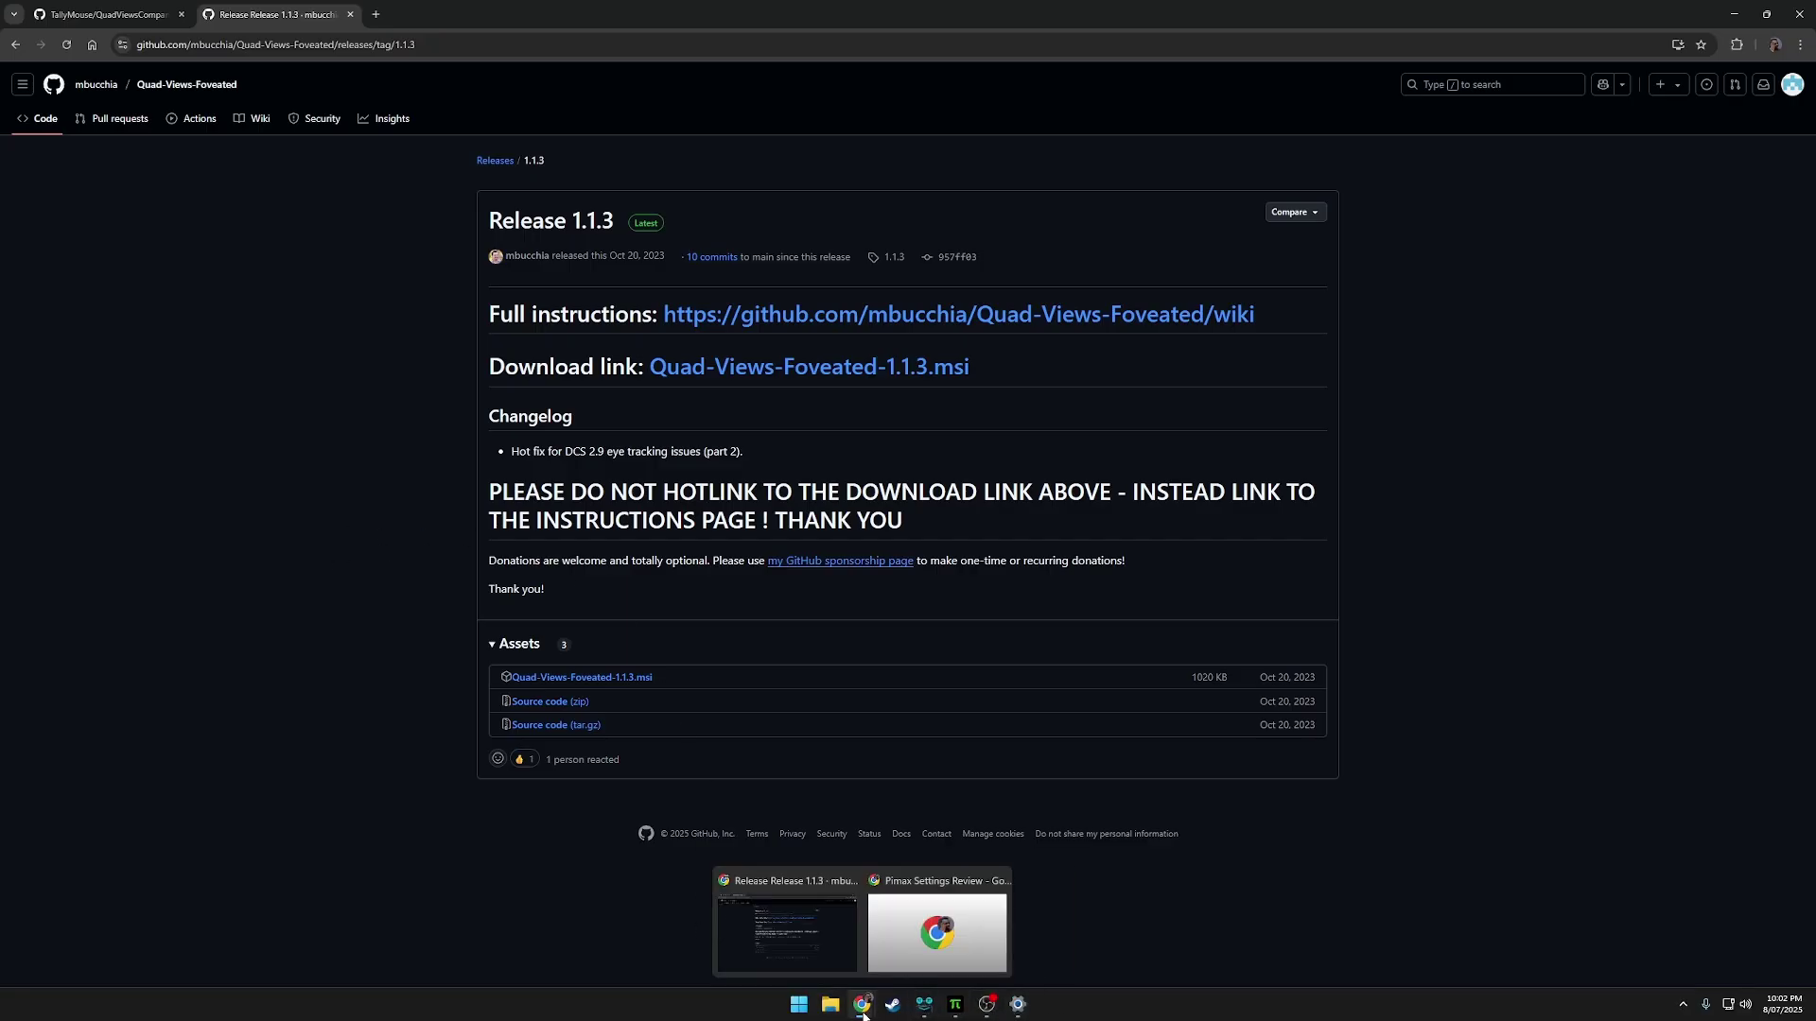
pyautogui.click(933, 924)
pyautogui.moveTo(593, 250); pyautogui.dragTo(574, 211)
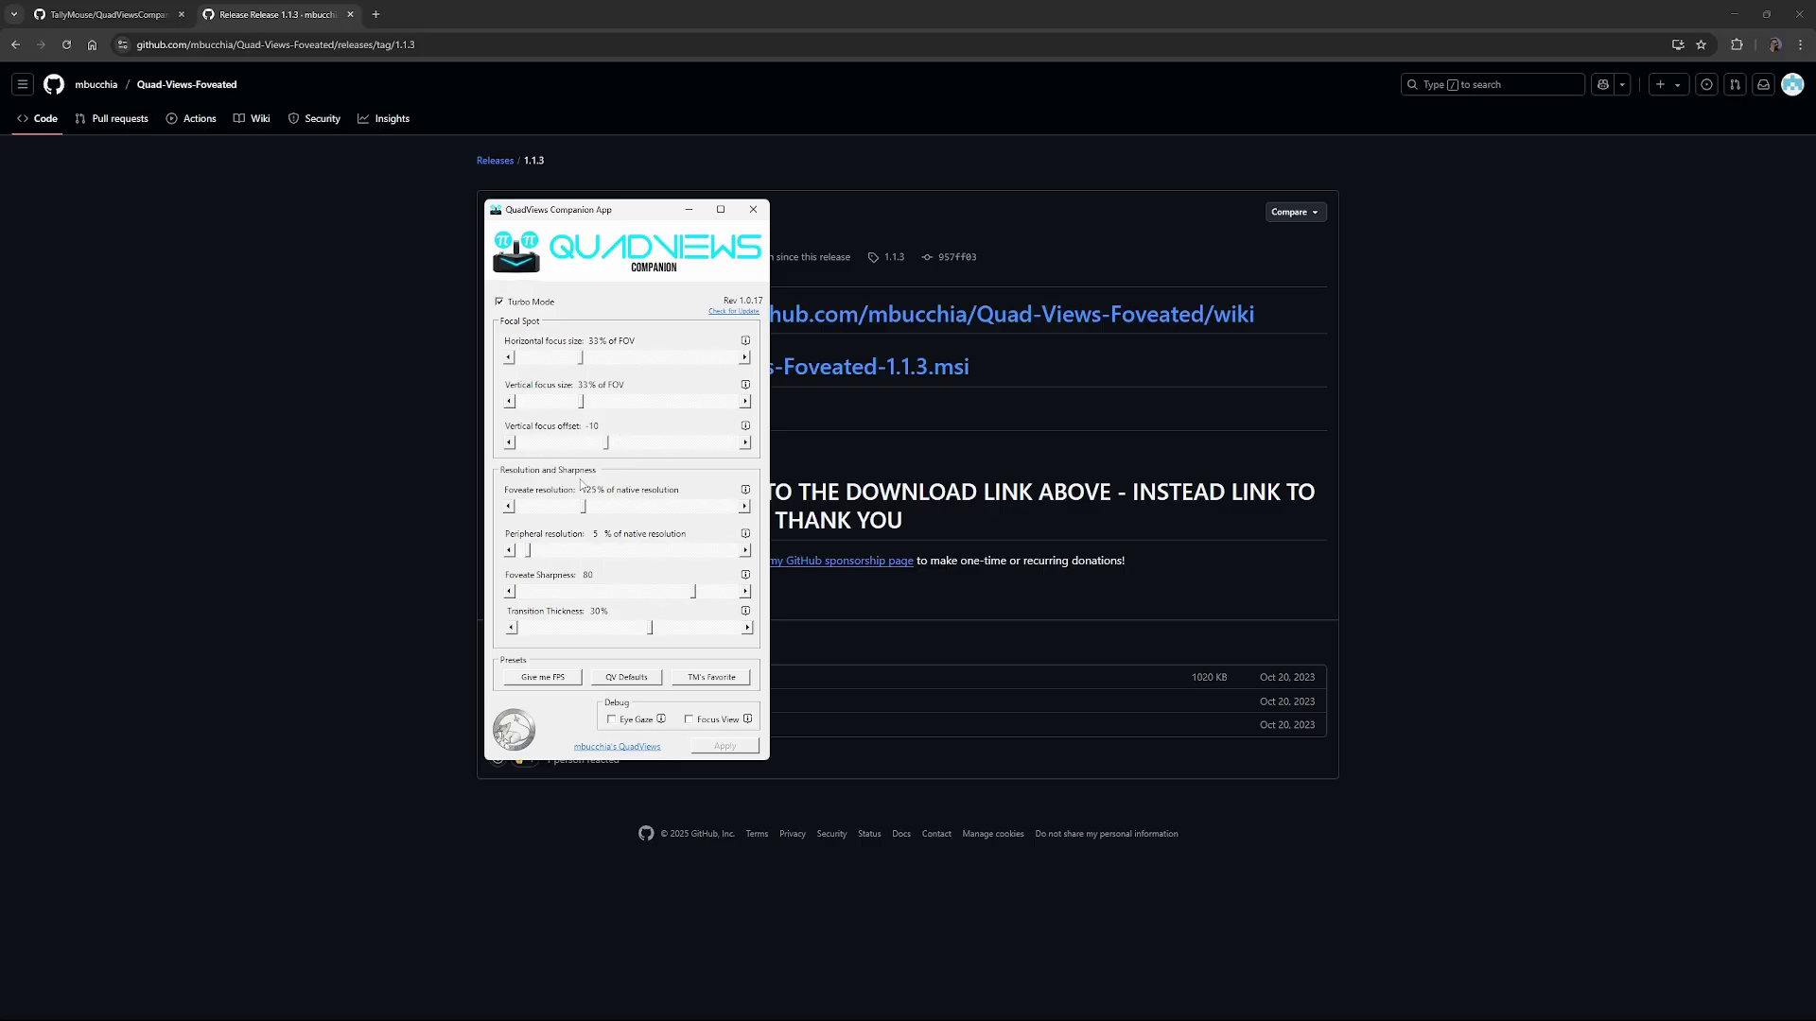
# Step: Try lower and higher foveate resolutions, return the value to 125% of native resolution and apply the settings
pyautogui.moveTo(584, 514); pyautogui.dragTo(562, 513)
pyautogui.moveTo(563, 512); pyautogui.dragTo(648, 510)
pyautogui.moveTo(649, 509); pyautogui.dragTo(583, 517)
pyautogui.click(731, 753)
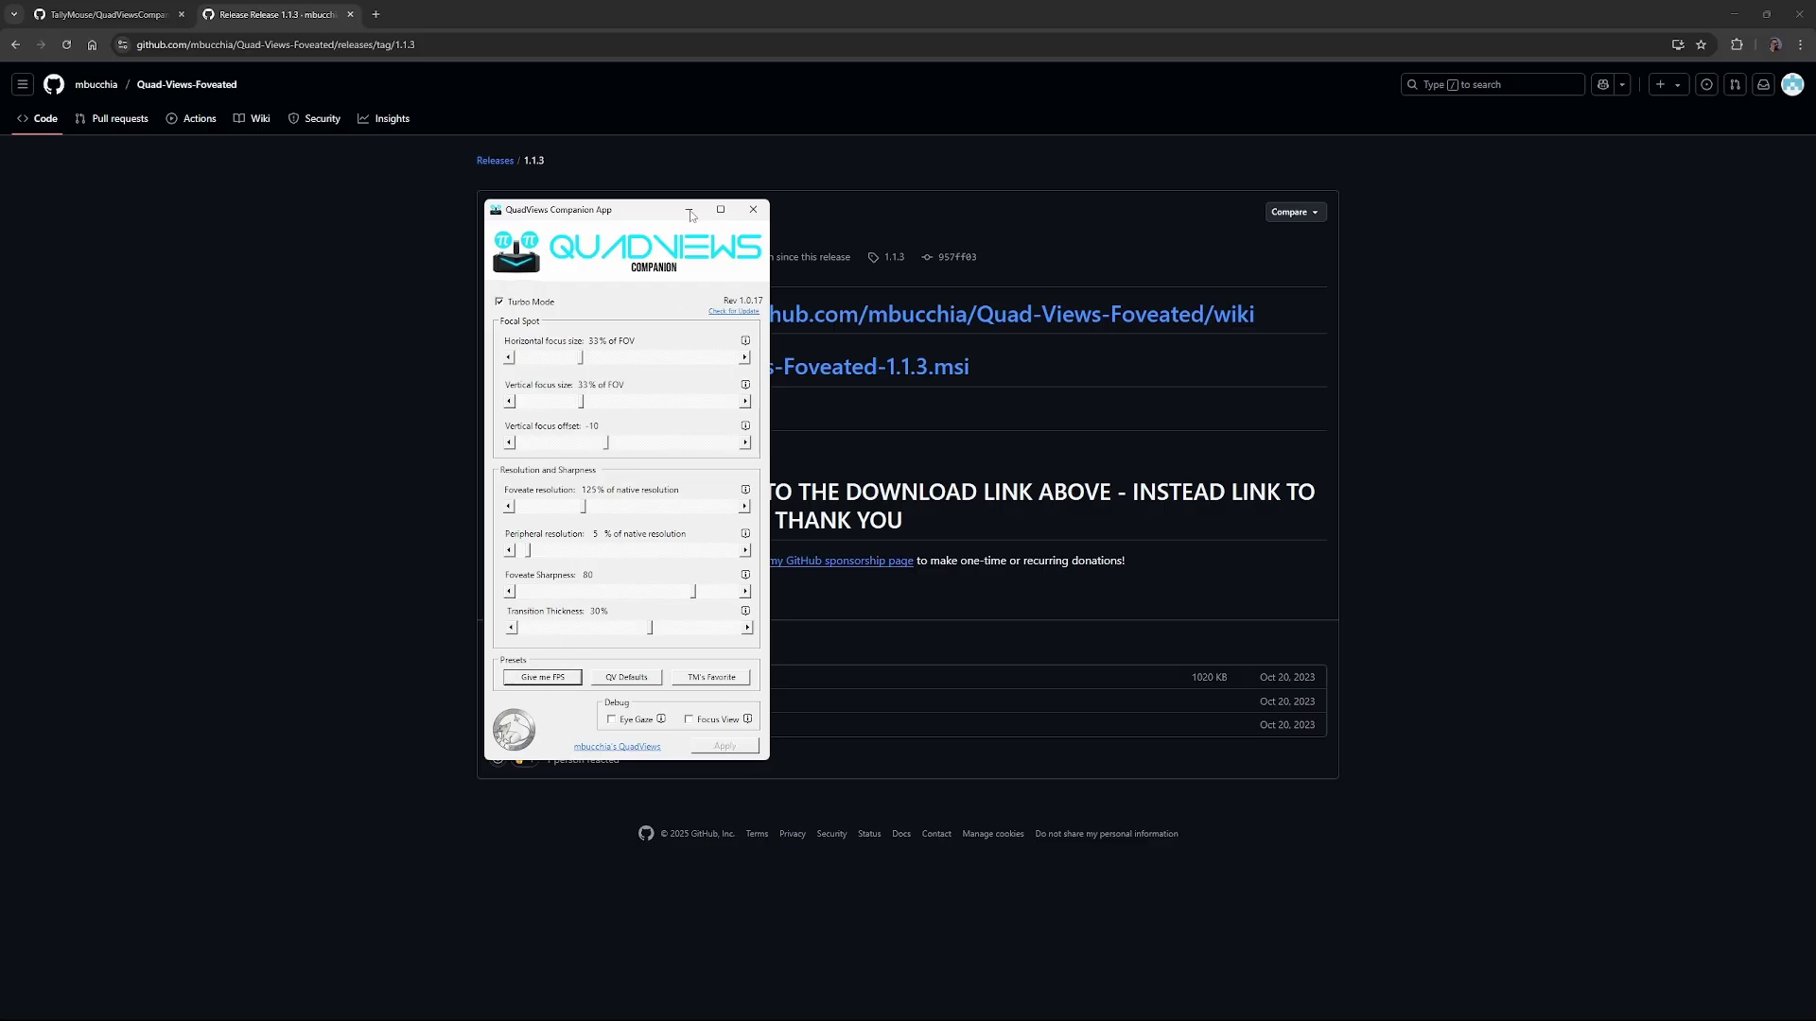